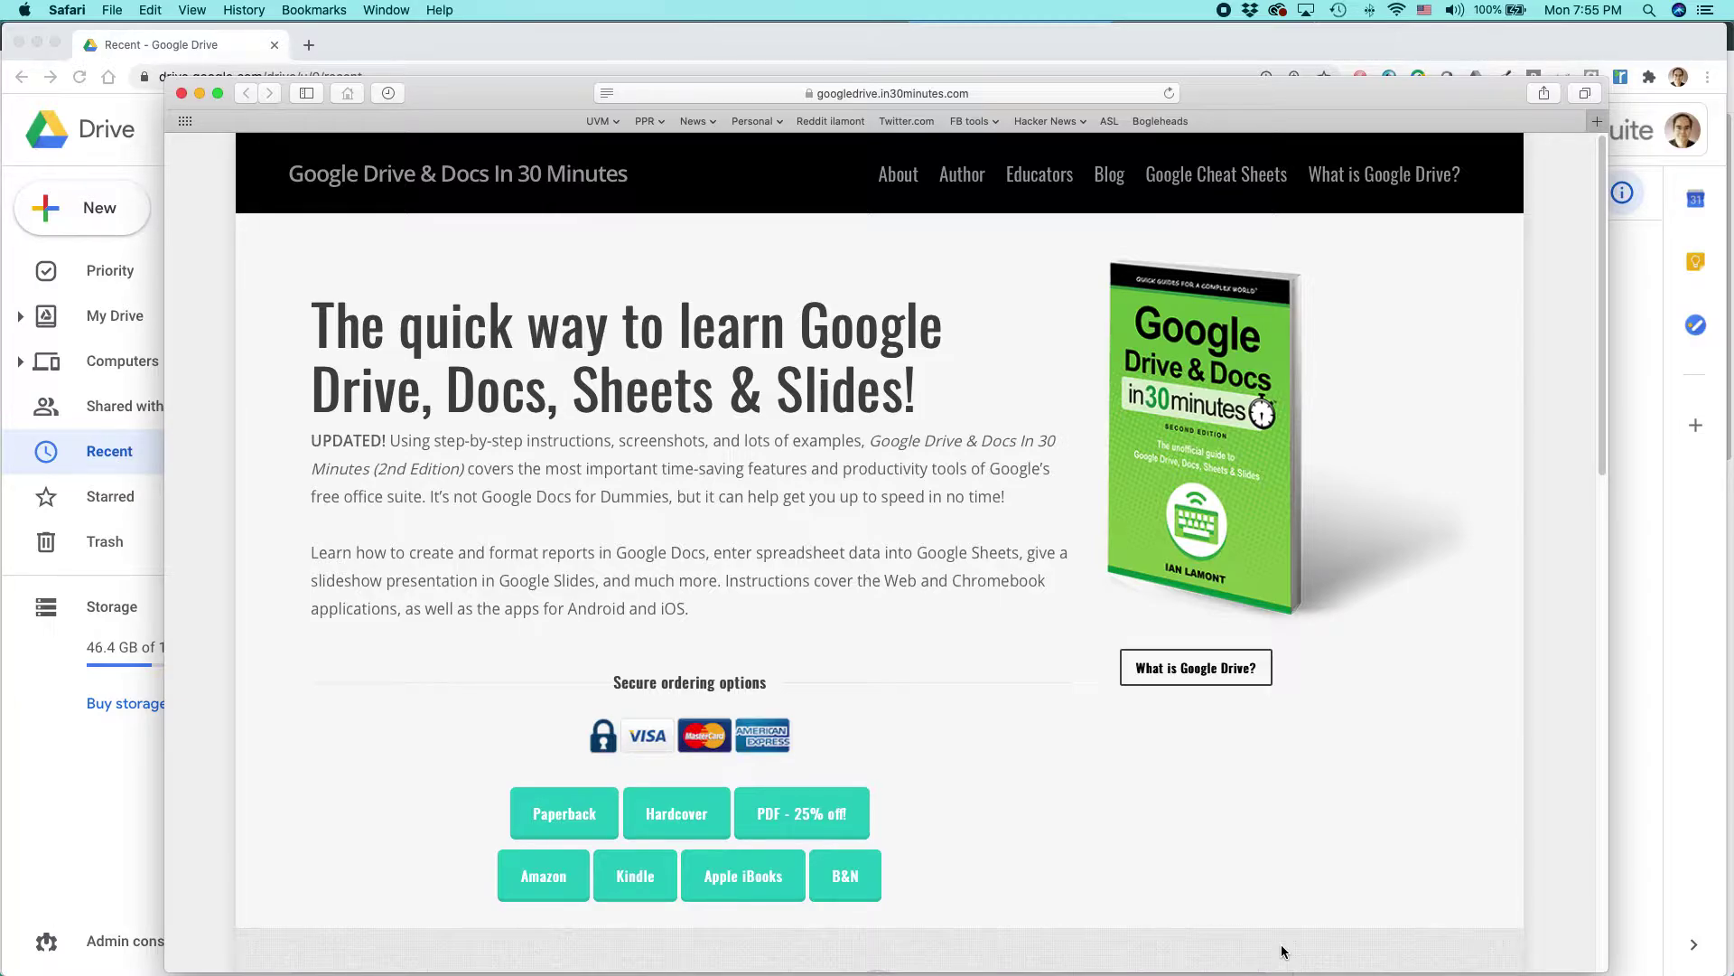
# Bring up the macOS app switcher to leave Safari's Google Drive page
pyautogui.press('super+Tab')
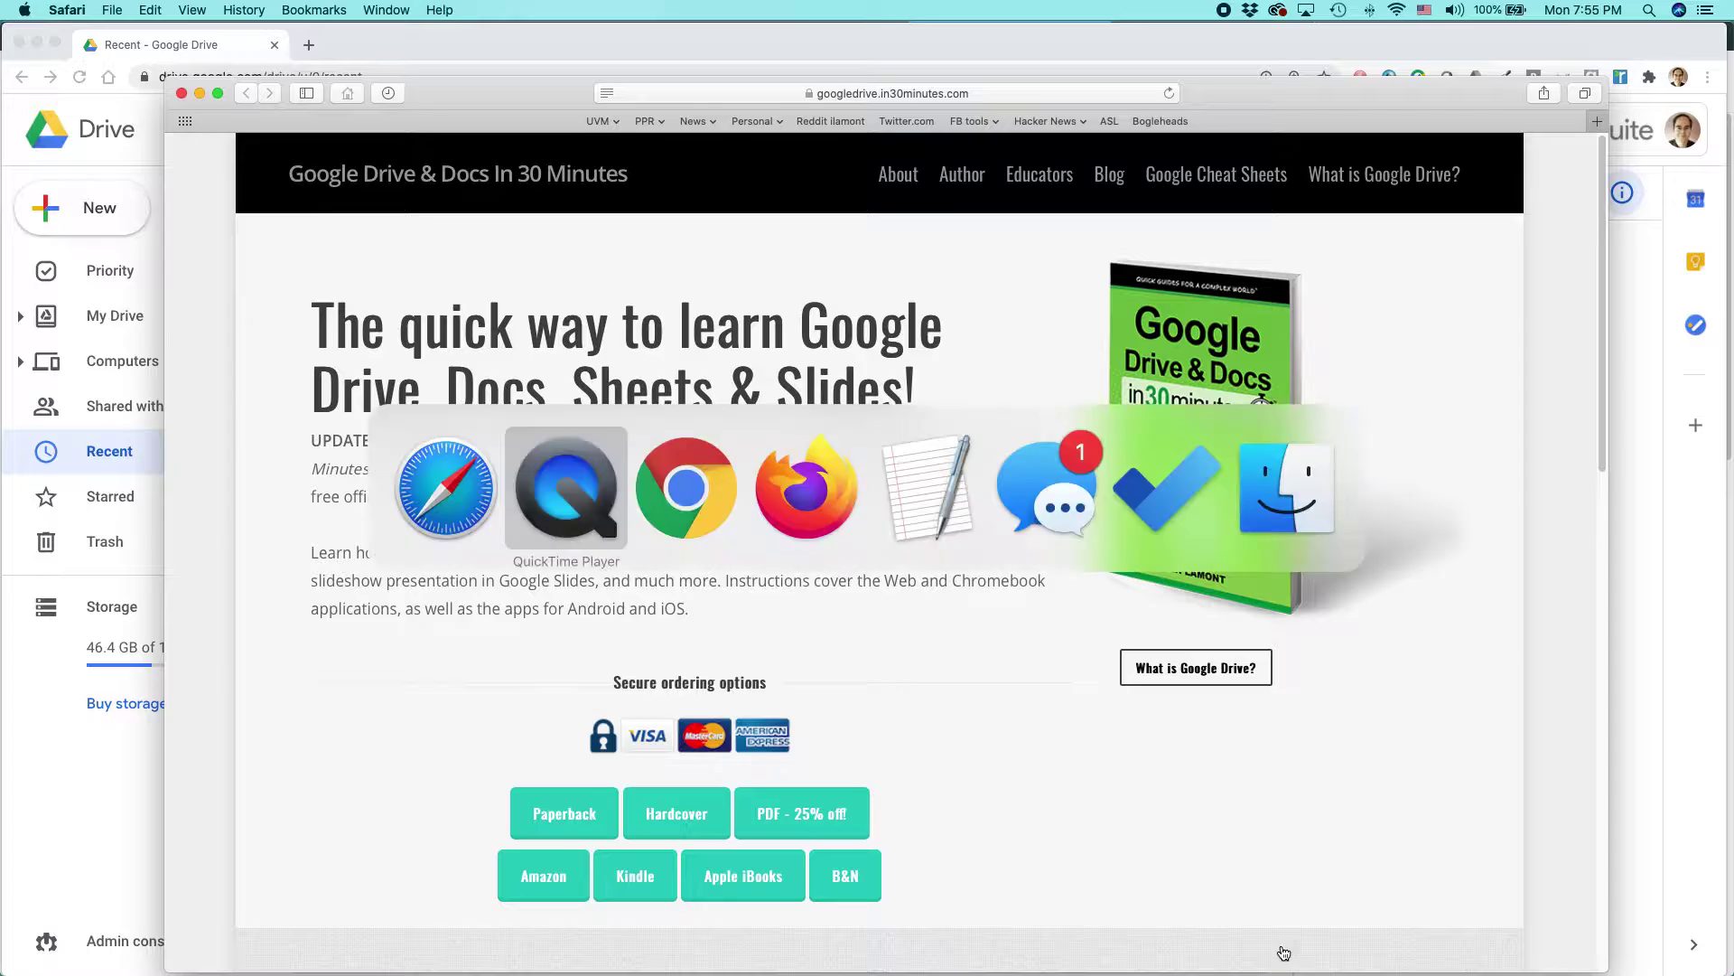
# From Google Drive in Chrome, start a new Google Form from a template via New > More
pyautogui.press('super+Tab')
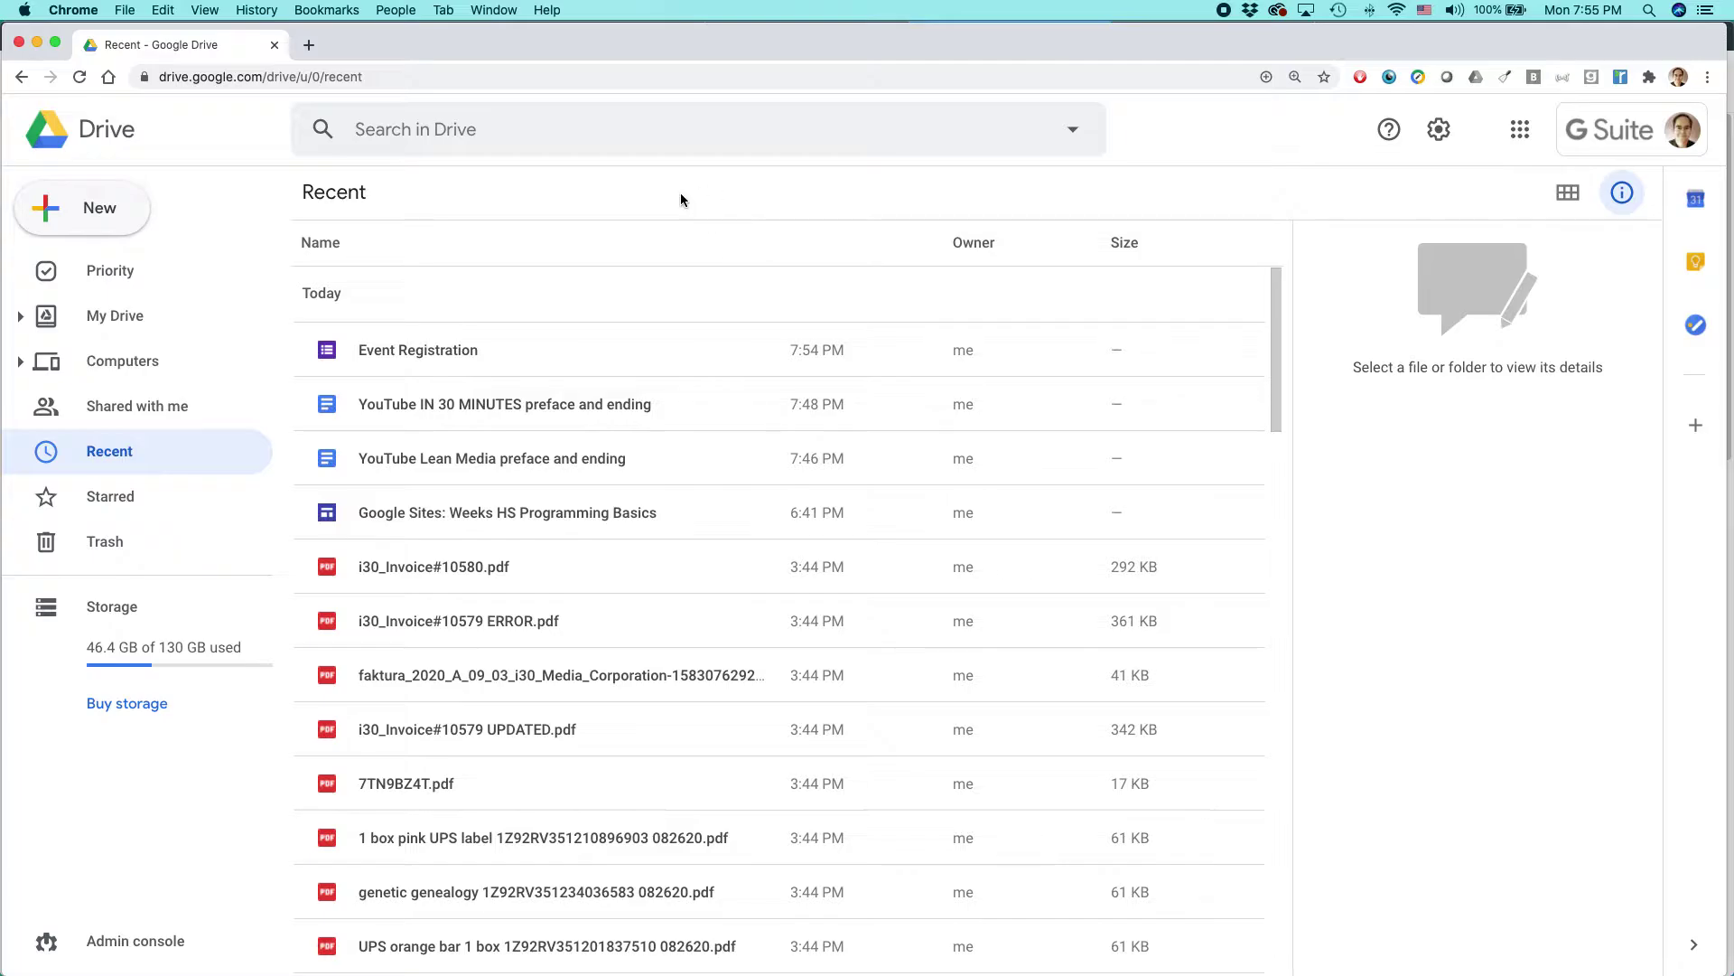
pyautogui.click(125, 211)
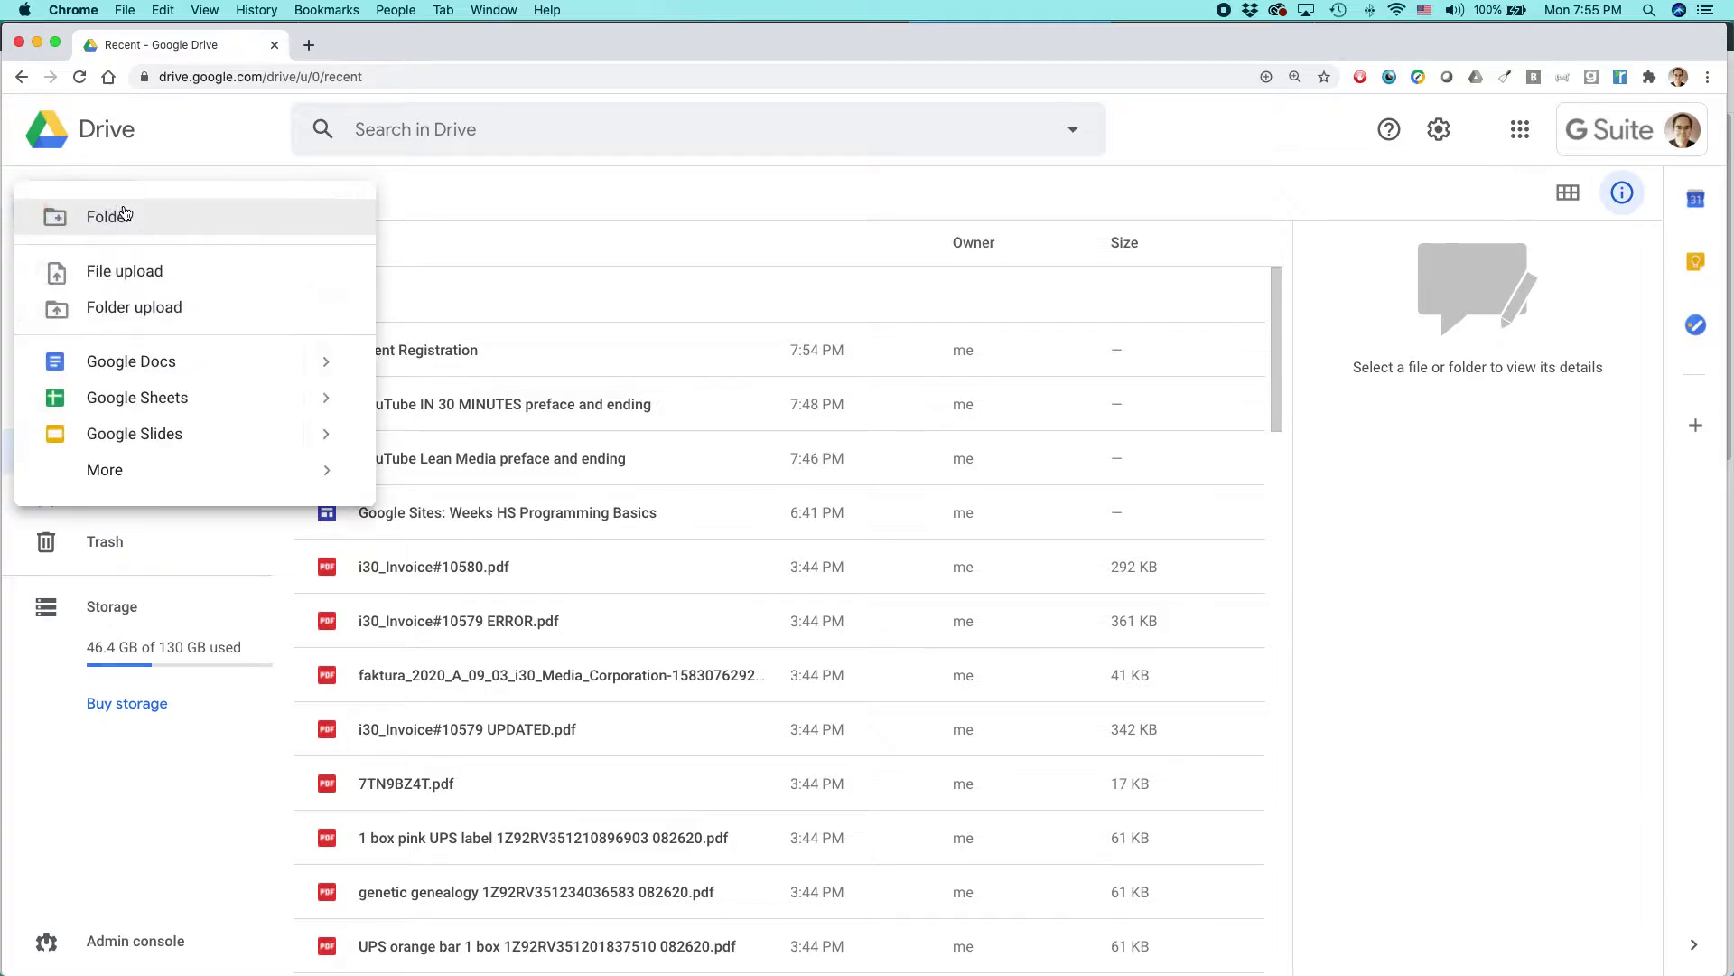
pyautogui.moveTo(192, 475)
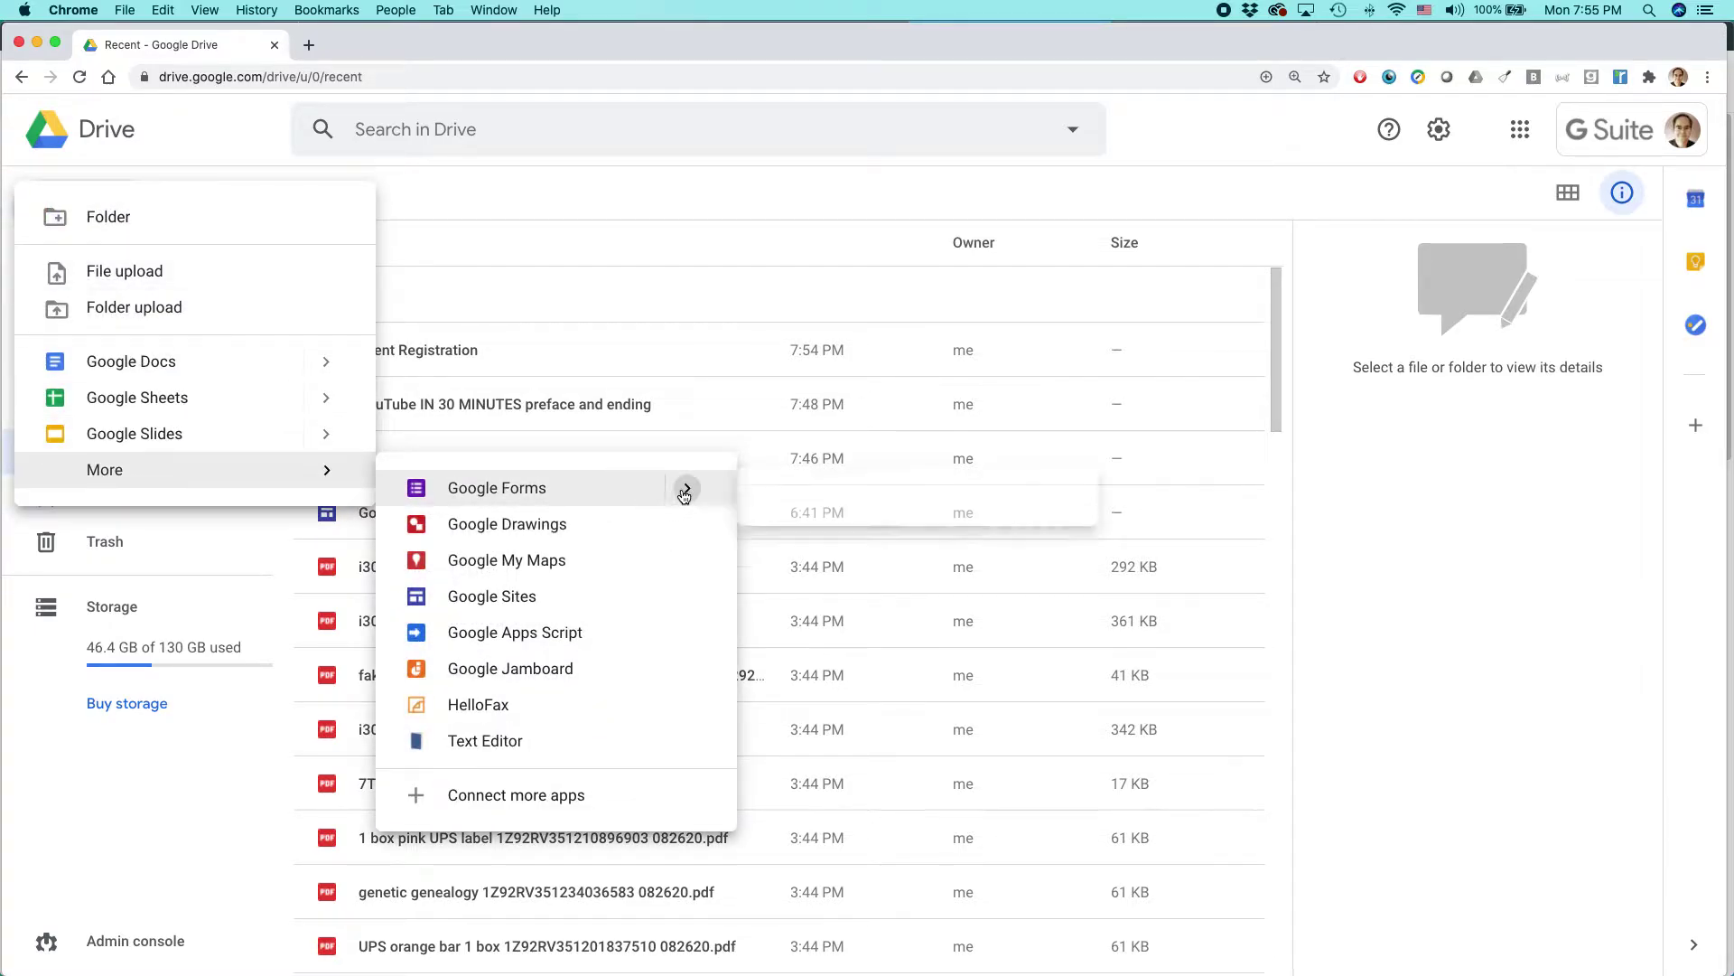
pyautogui.moveTo(687, 489)
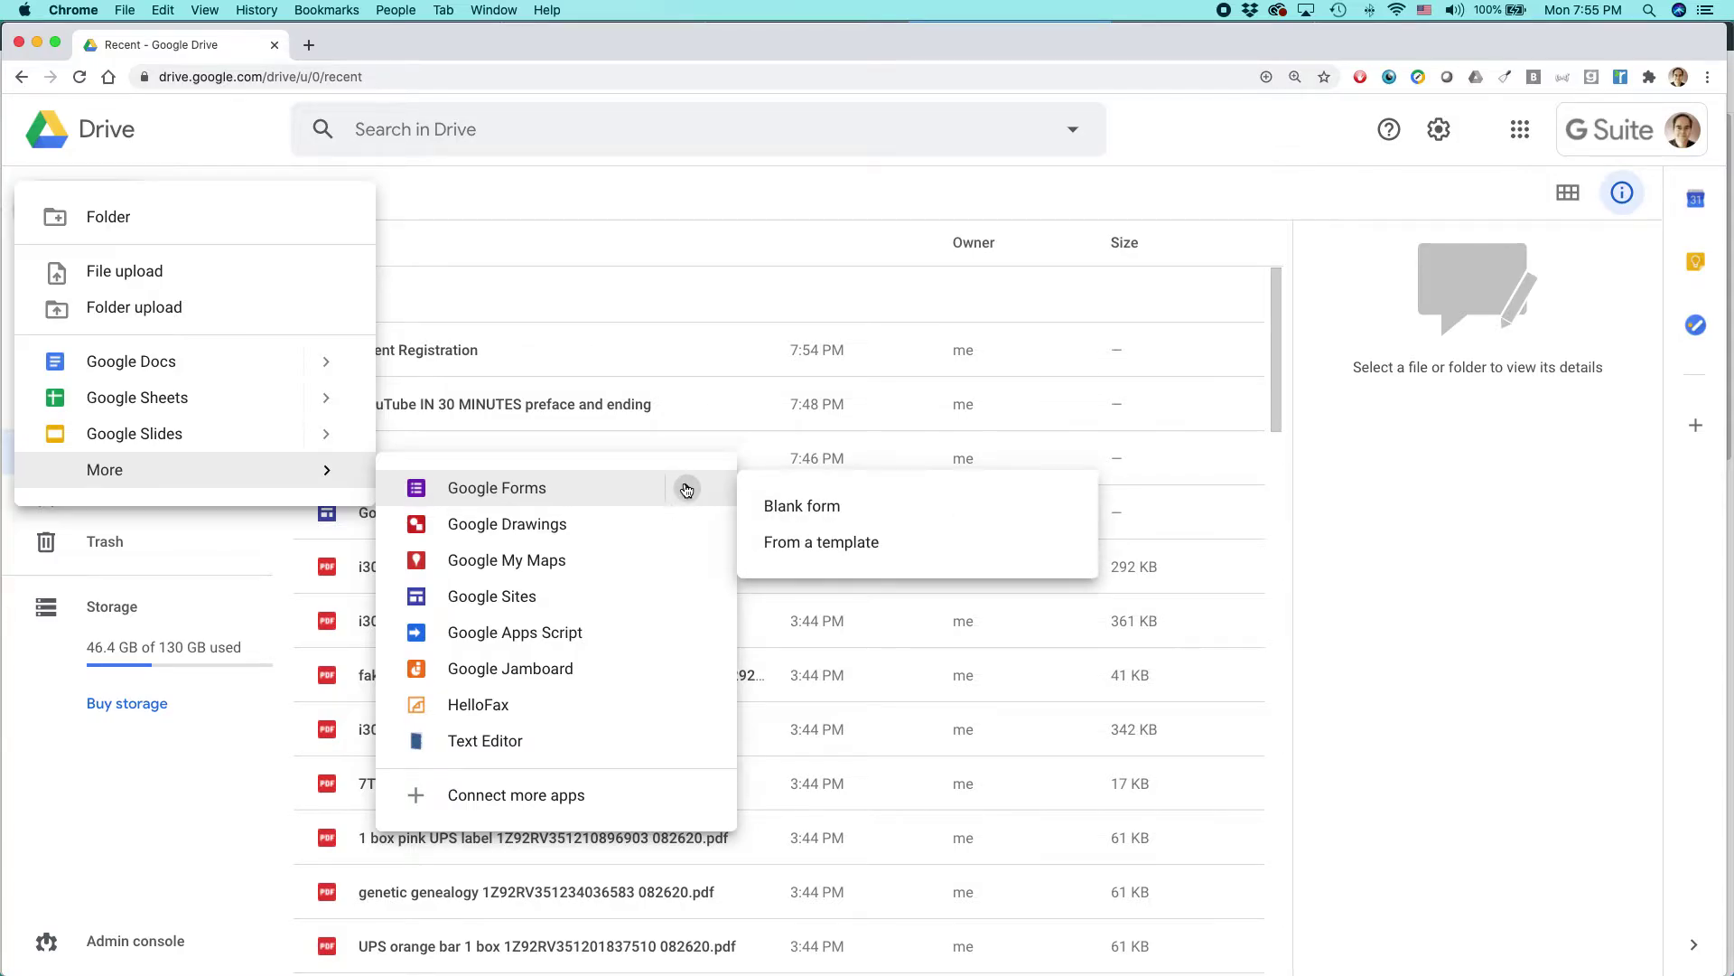
pyautogui.click(944, 544)
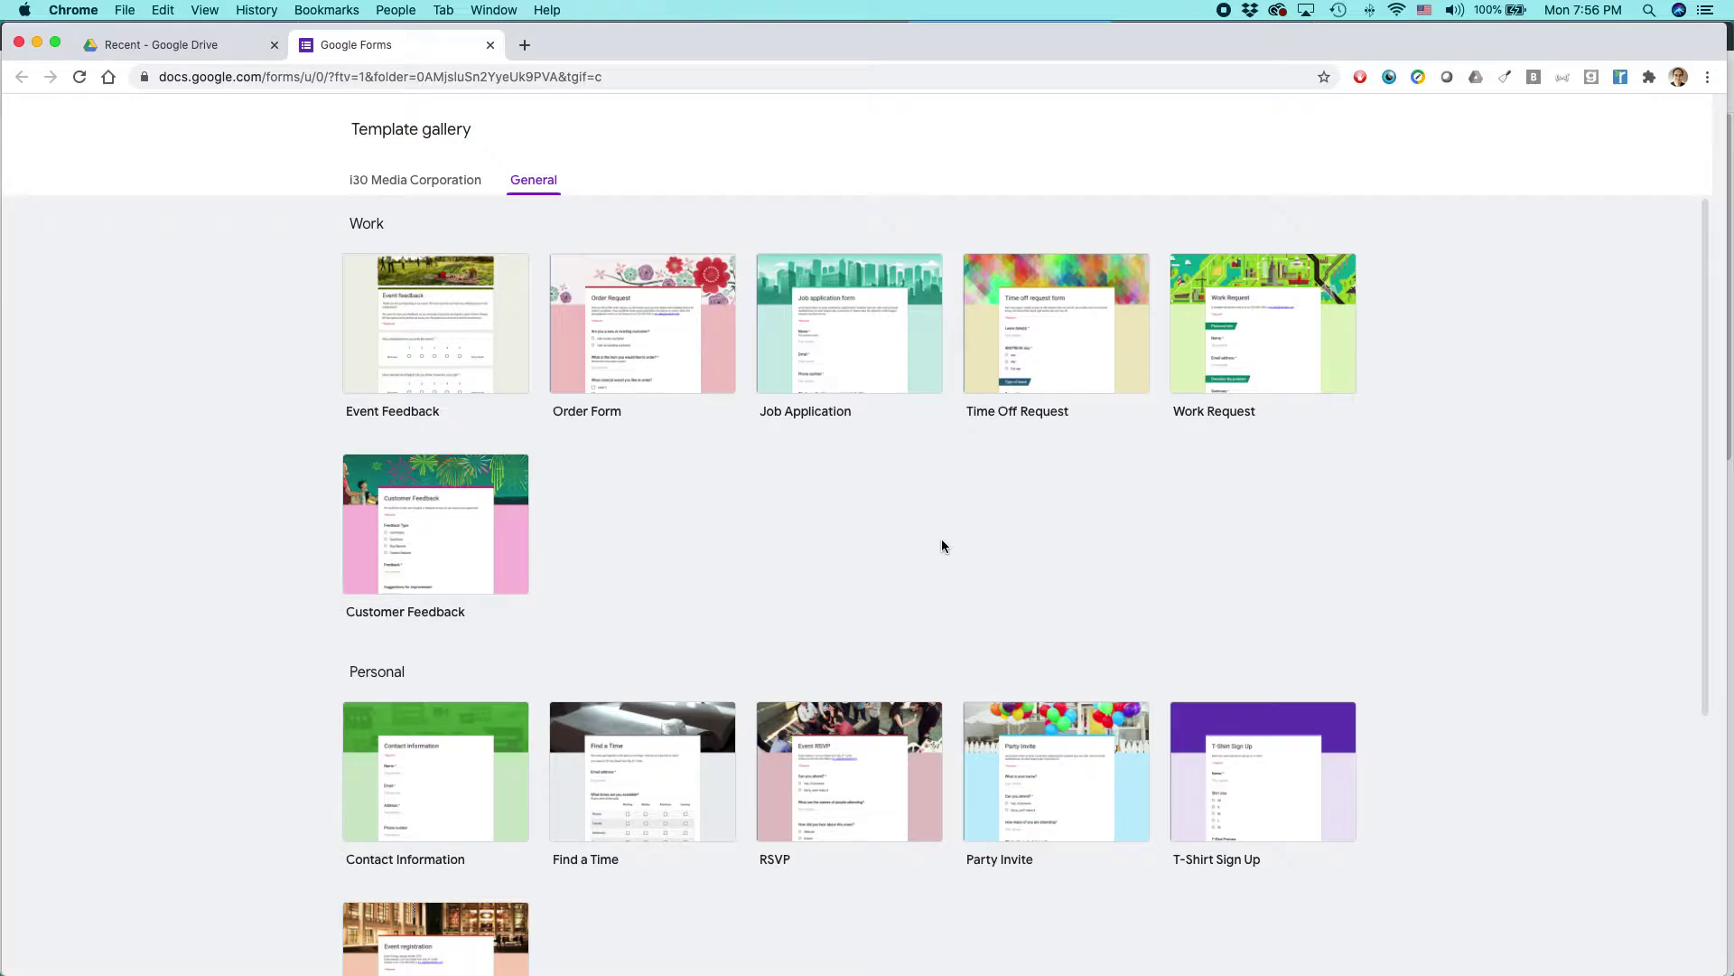
# Create a form from the Event Registration template in the Personal section of the gallery
pyautogui.scroll(-3, 897, 518)
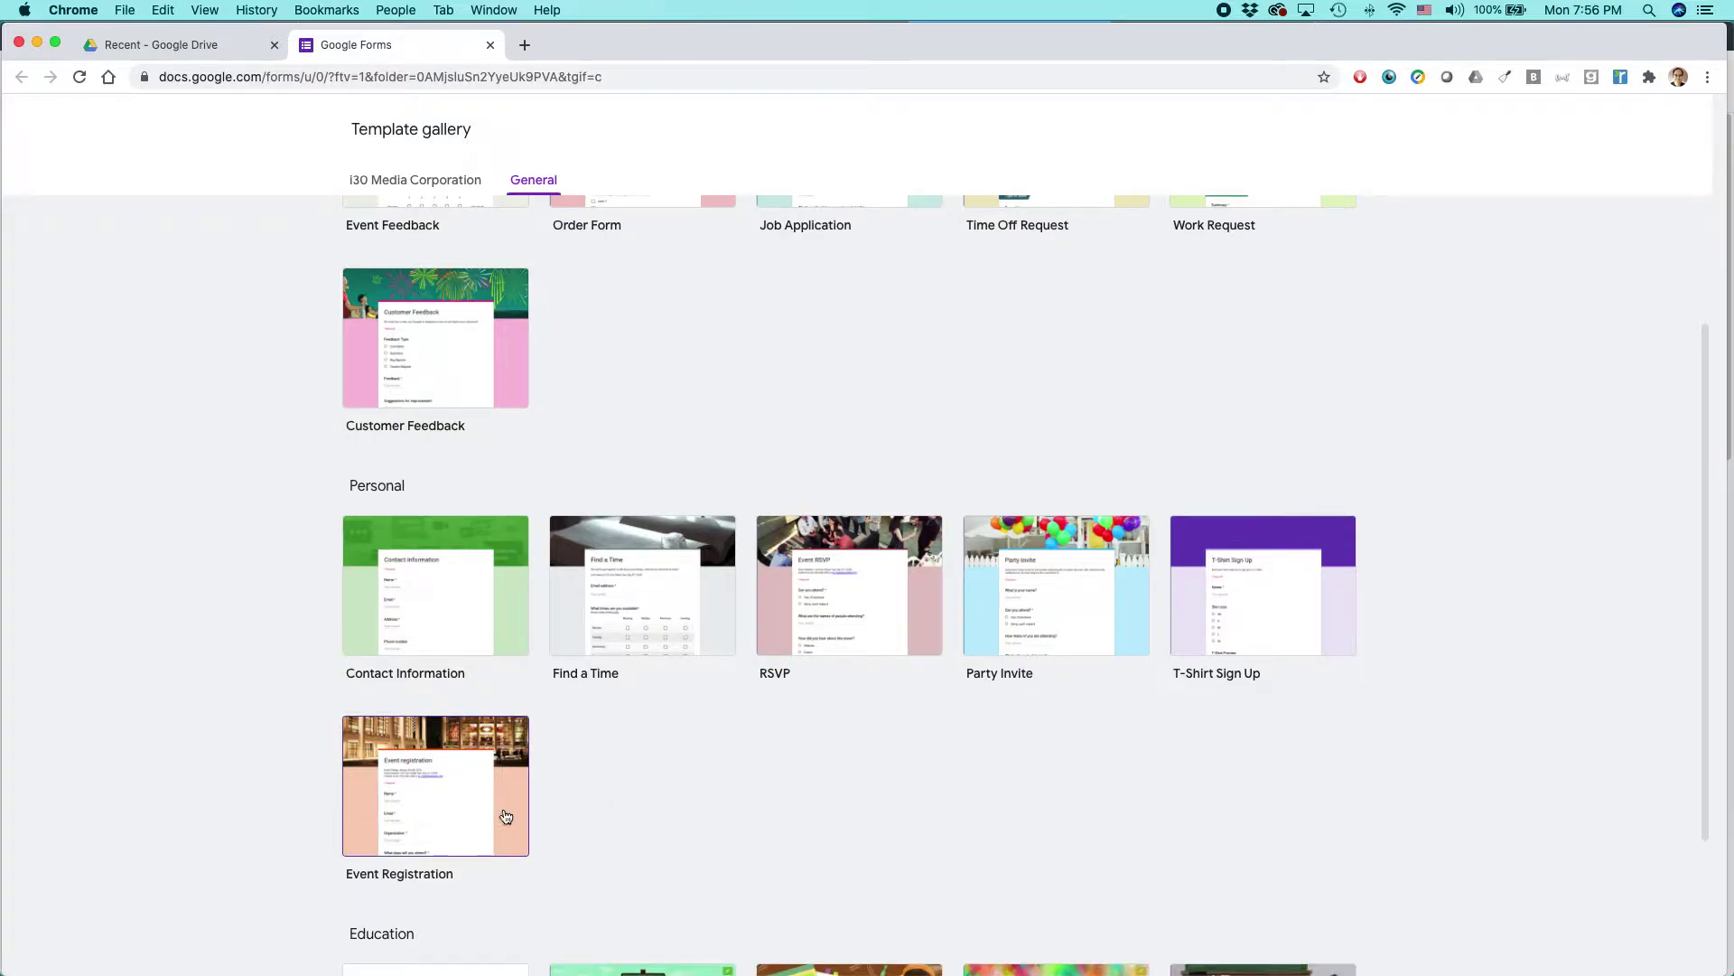
pyautogui.click(516, 811)
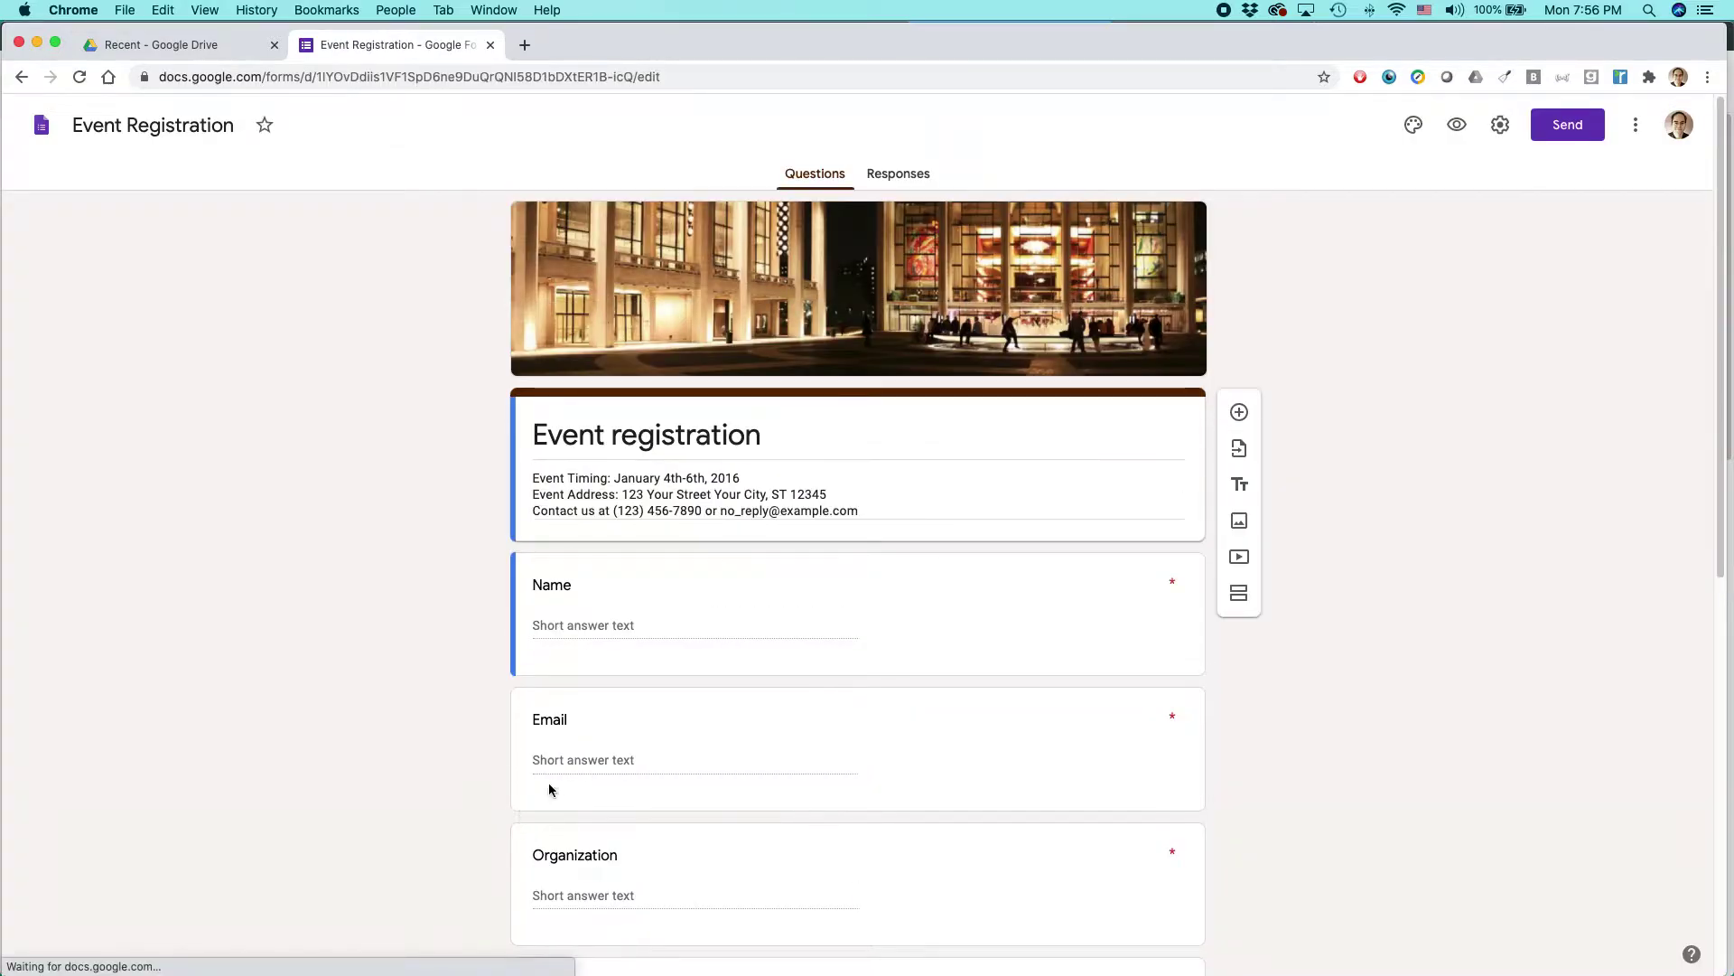
# Zoom Chrome to 125% and scroll through the Event Registration form and back to the top
pyautogui.press('super+equal')
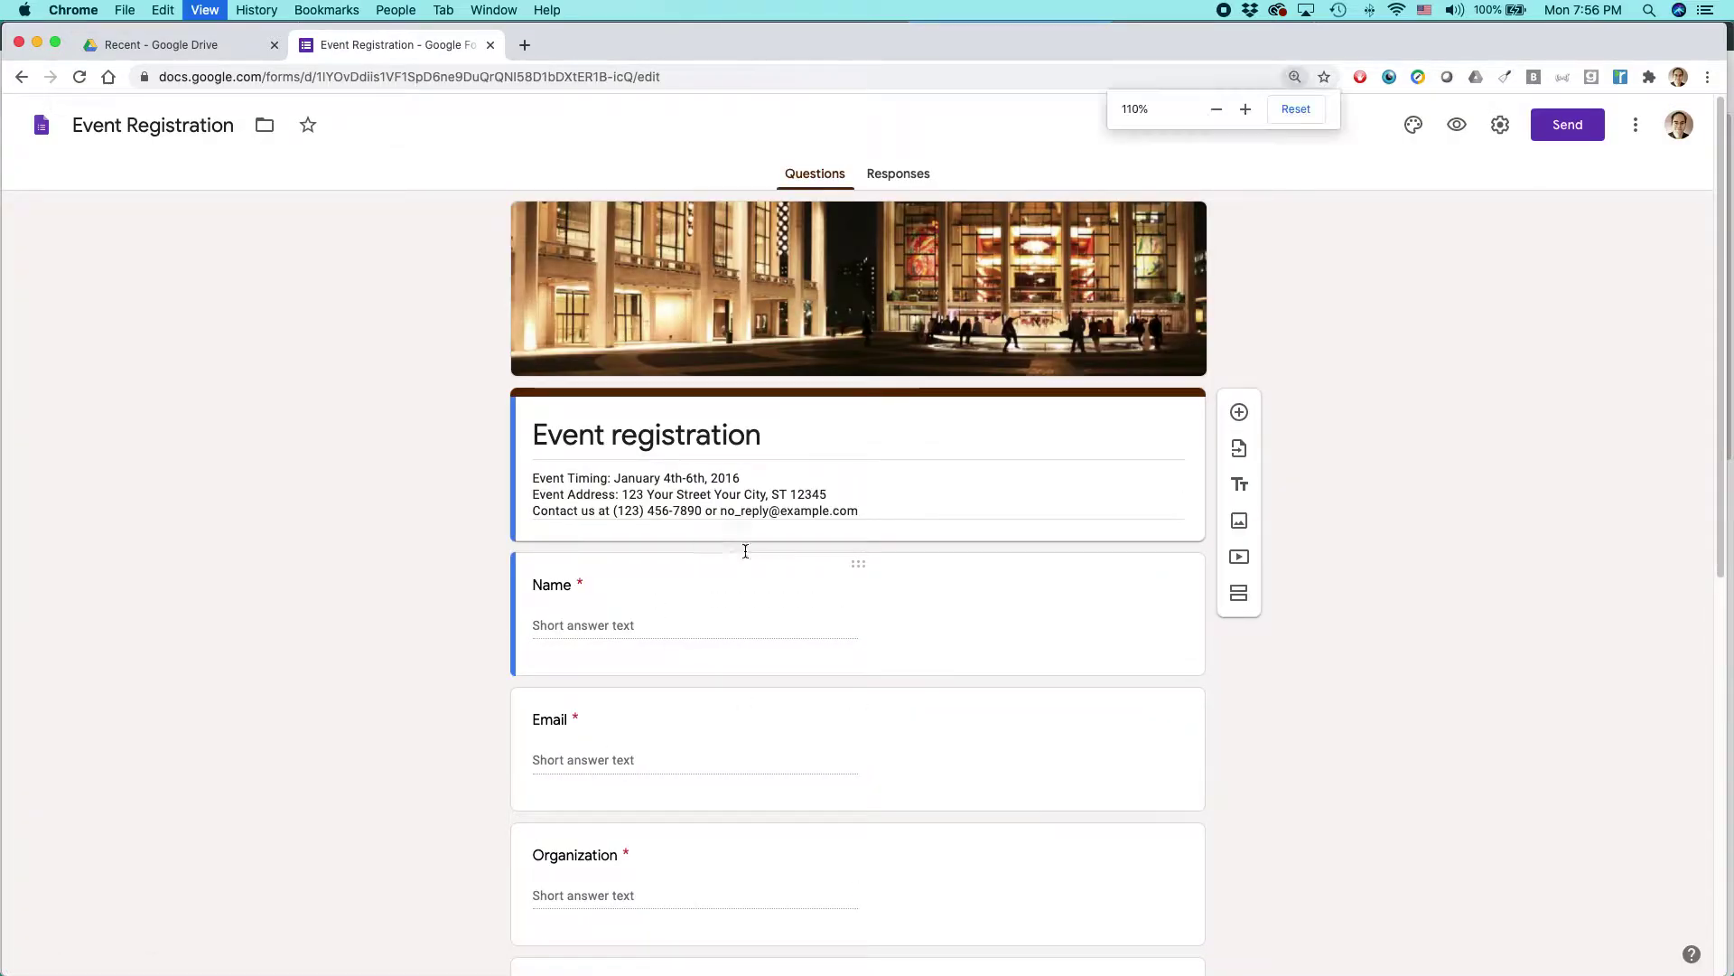
pyautogui.press('super+equal')
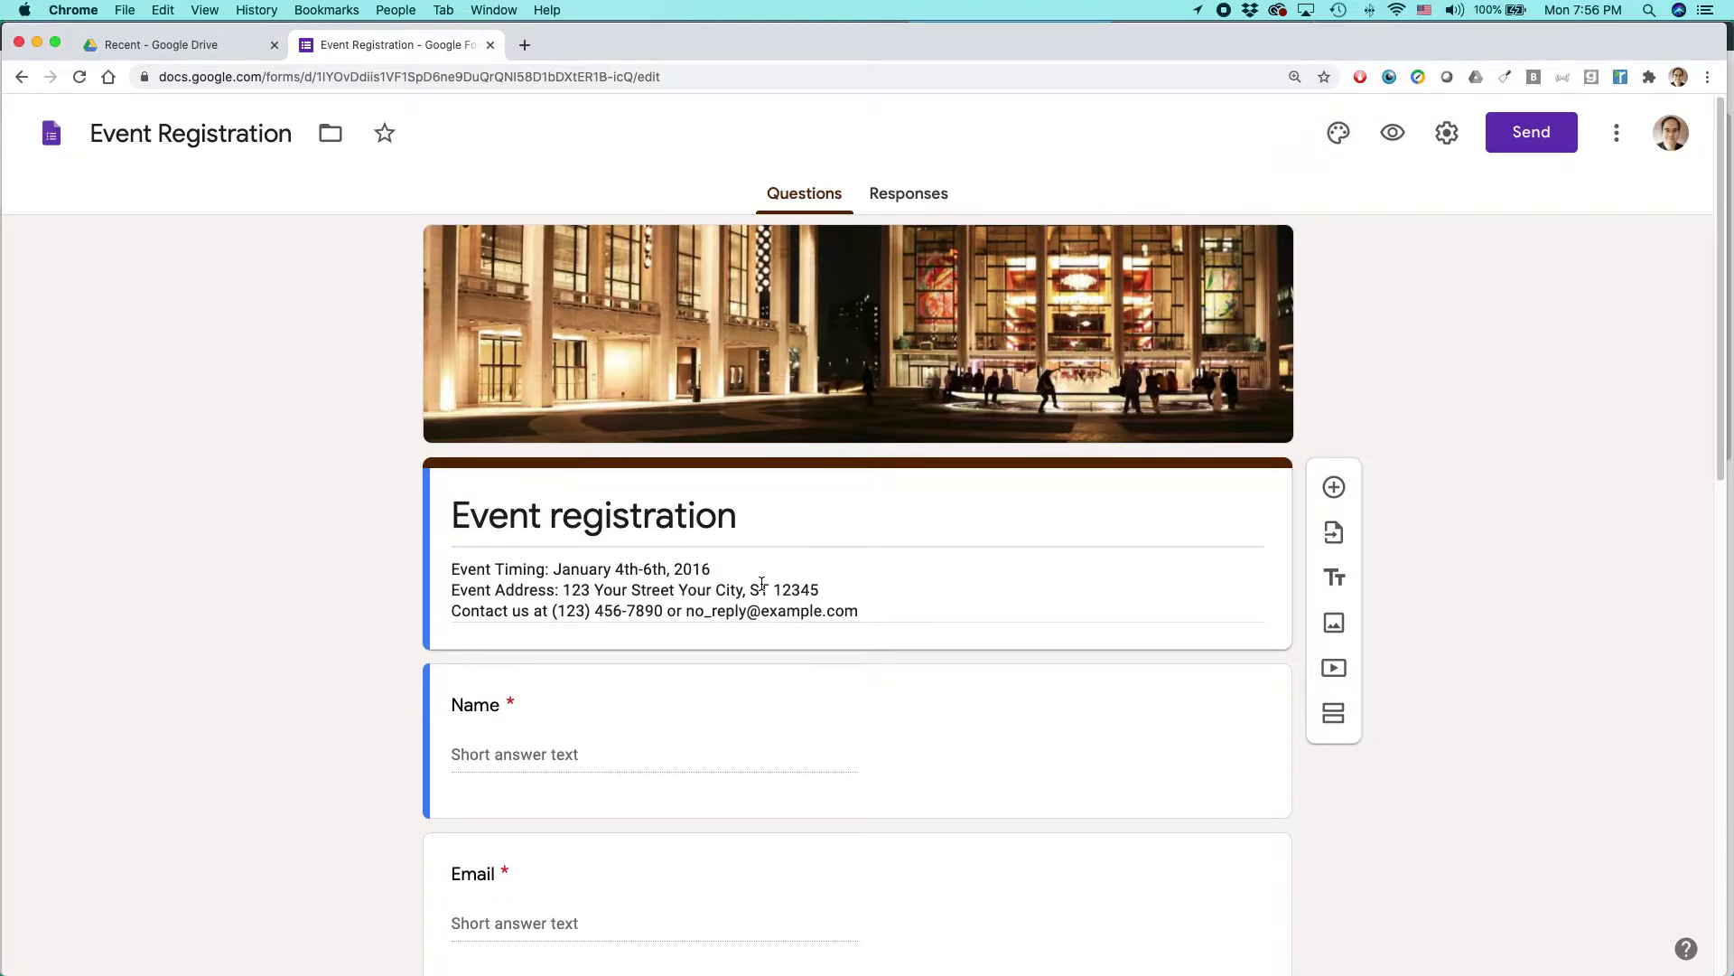
pyautogui.scroll(-1, 776, 592)
pyautogui.scroll(-7, 791, 598)
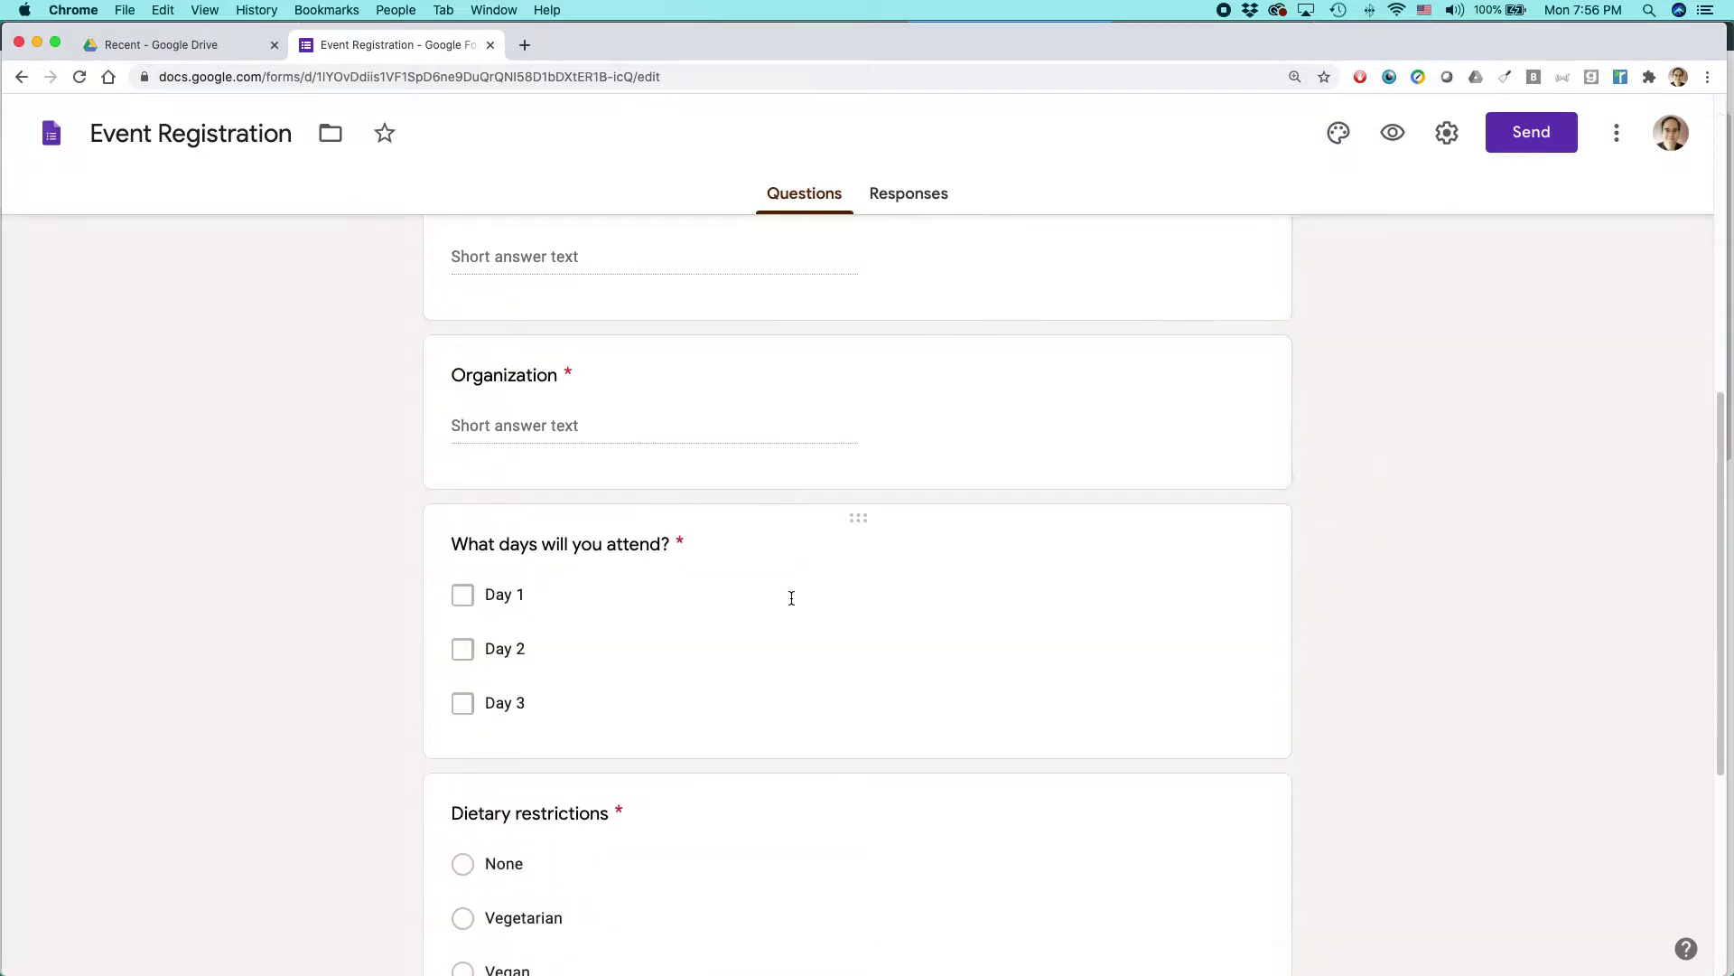
pyautogui.scroll(6, 791, 598)
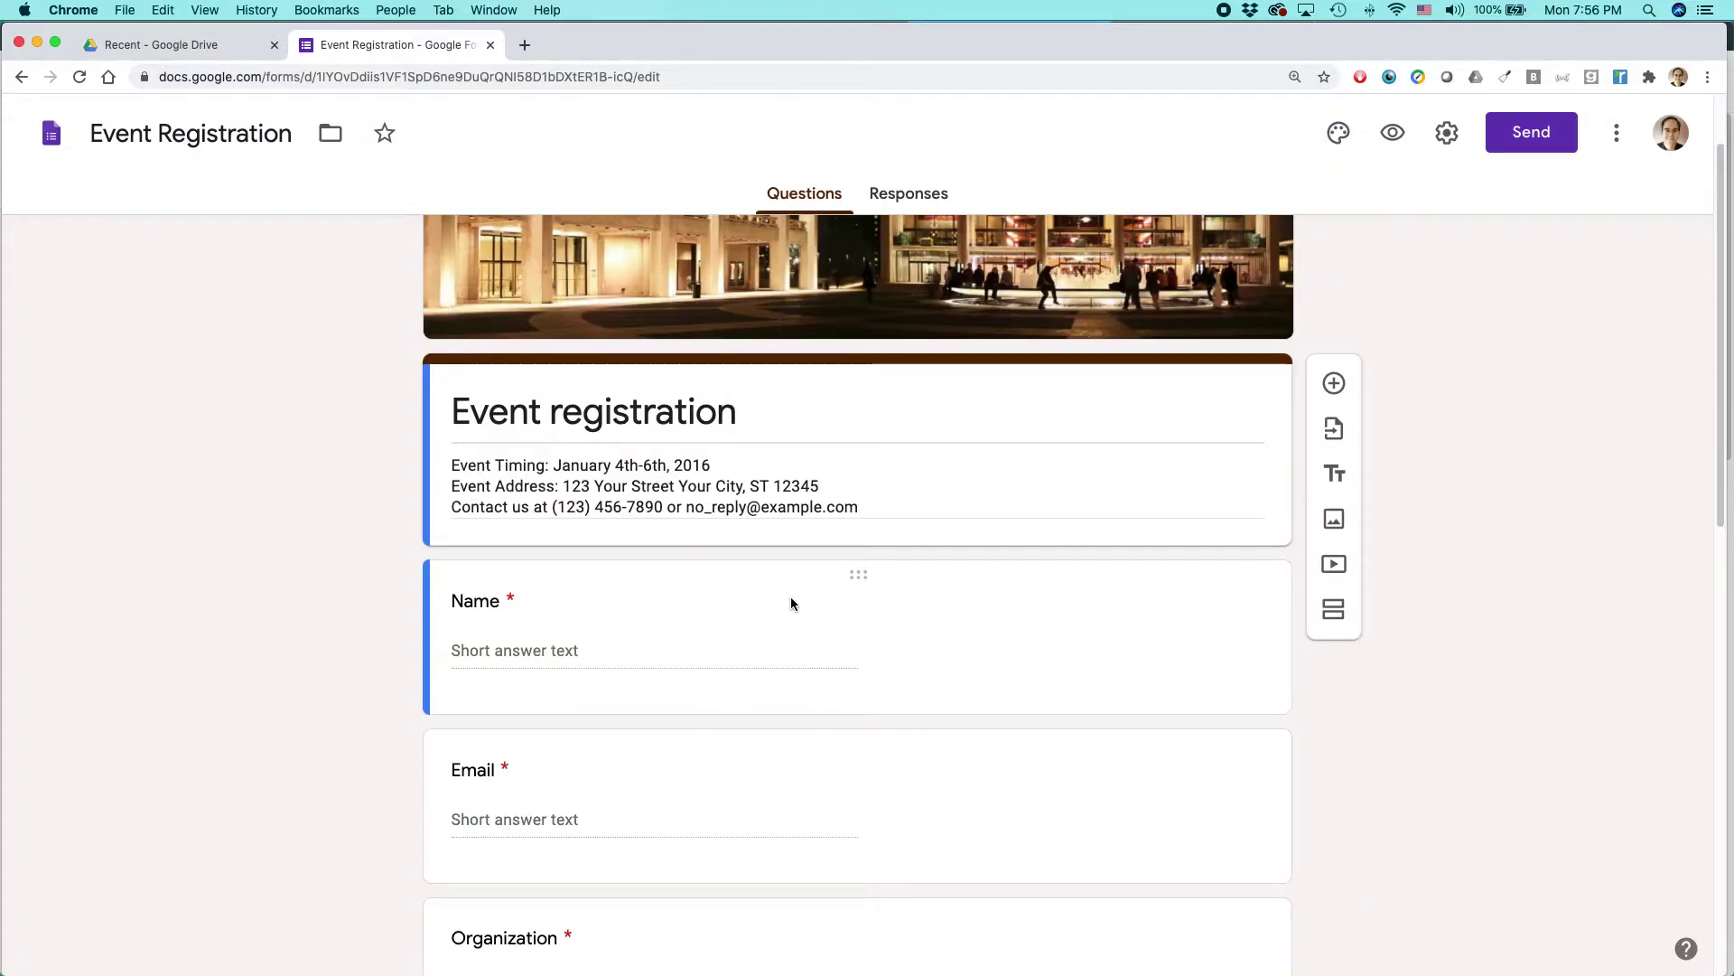
pyautogui.scroll(3, 724, 546)
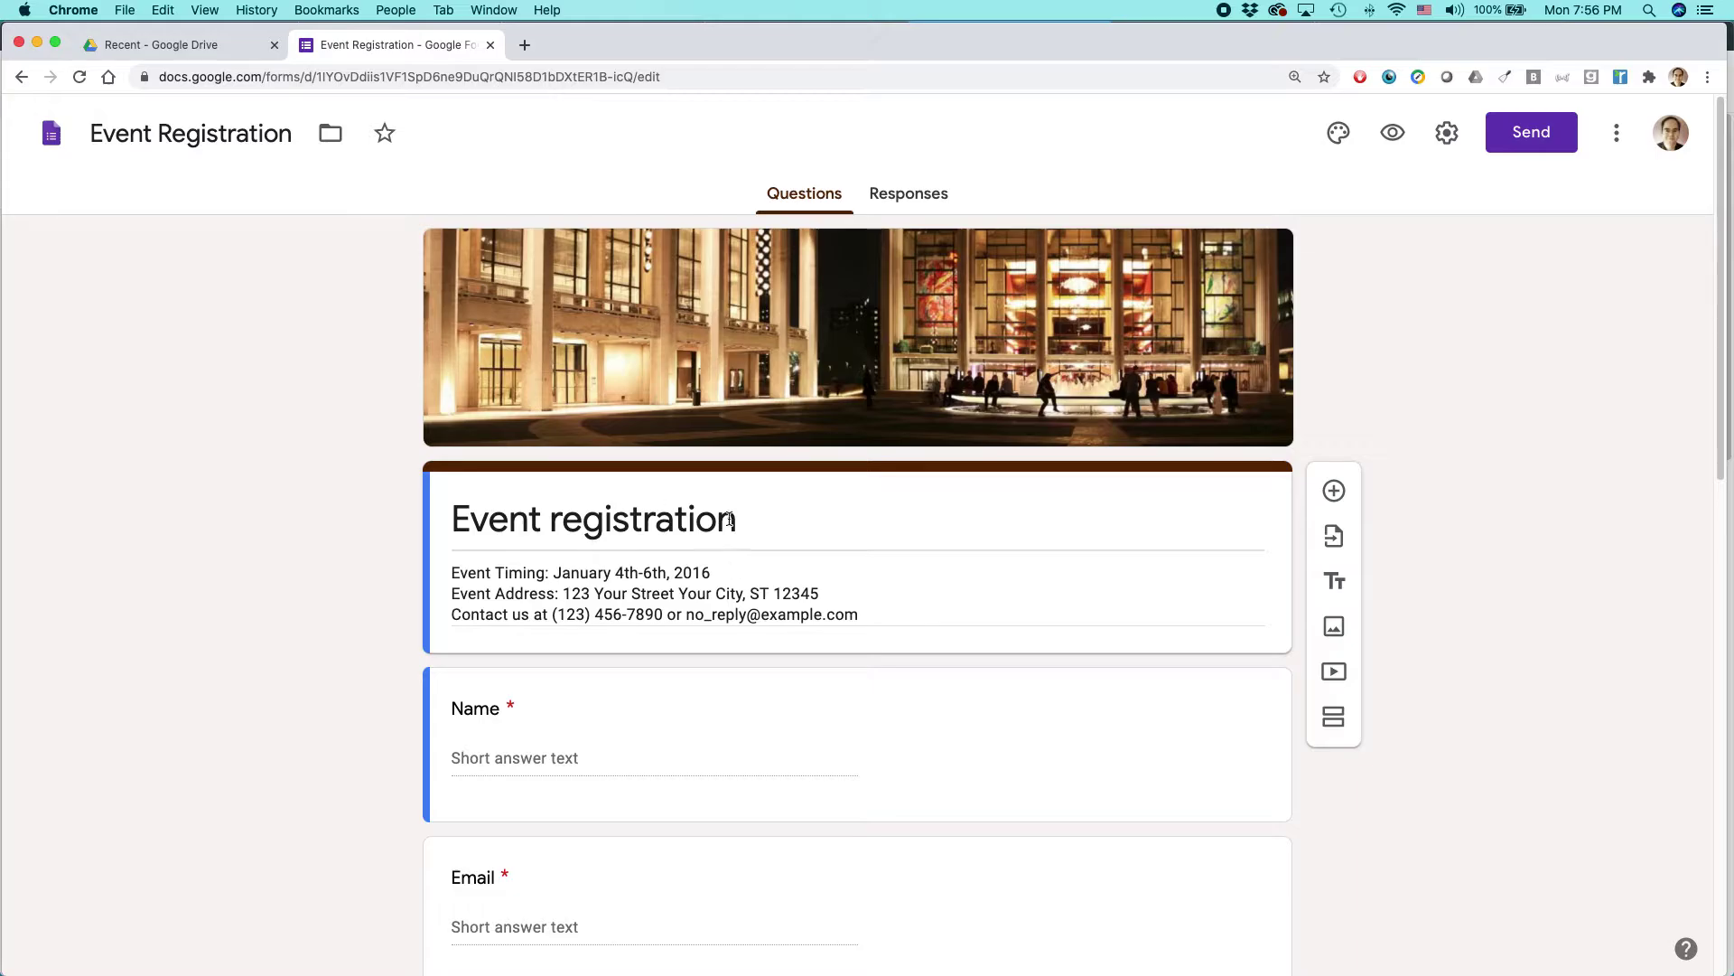
# Replace '16' with '21' so the description's event year reads 2021
pyautogui.tripleClick(620, 573)
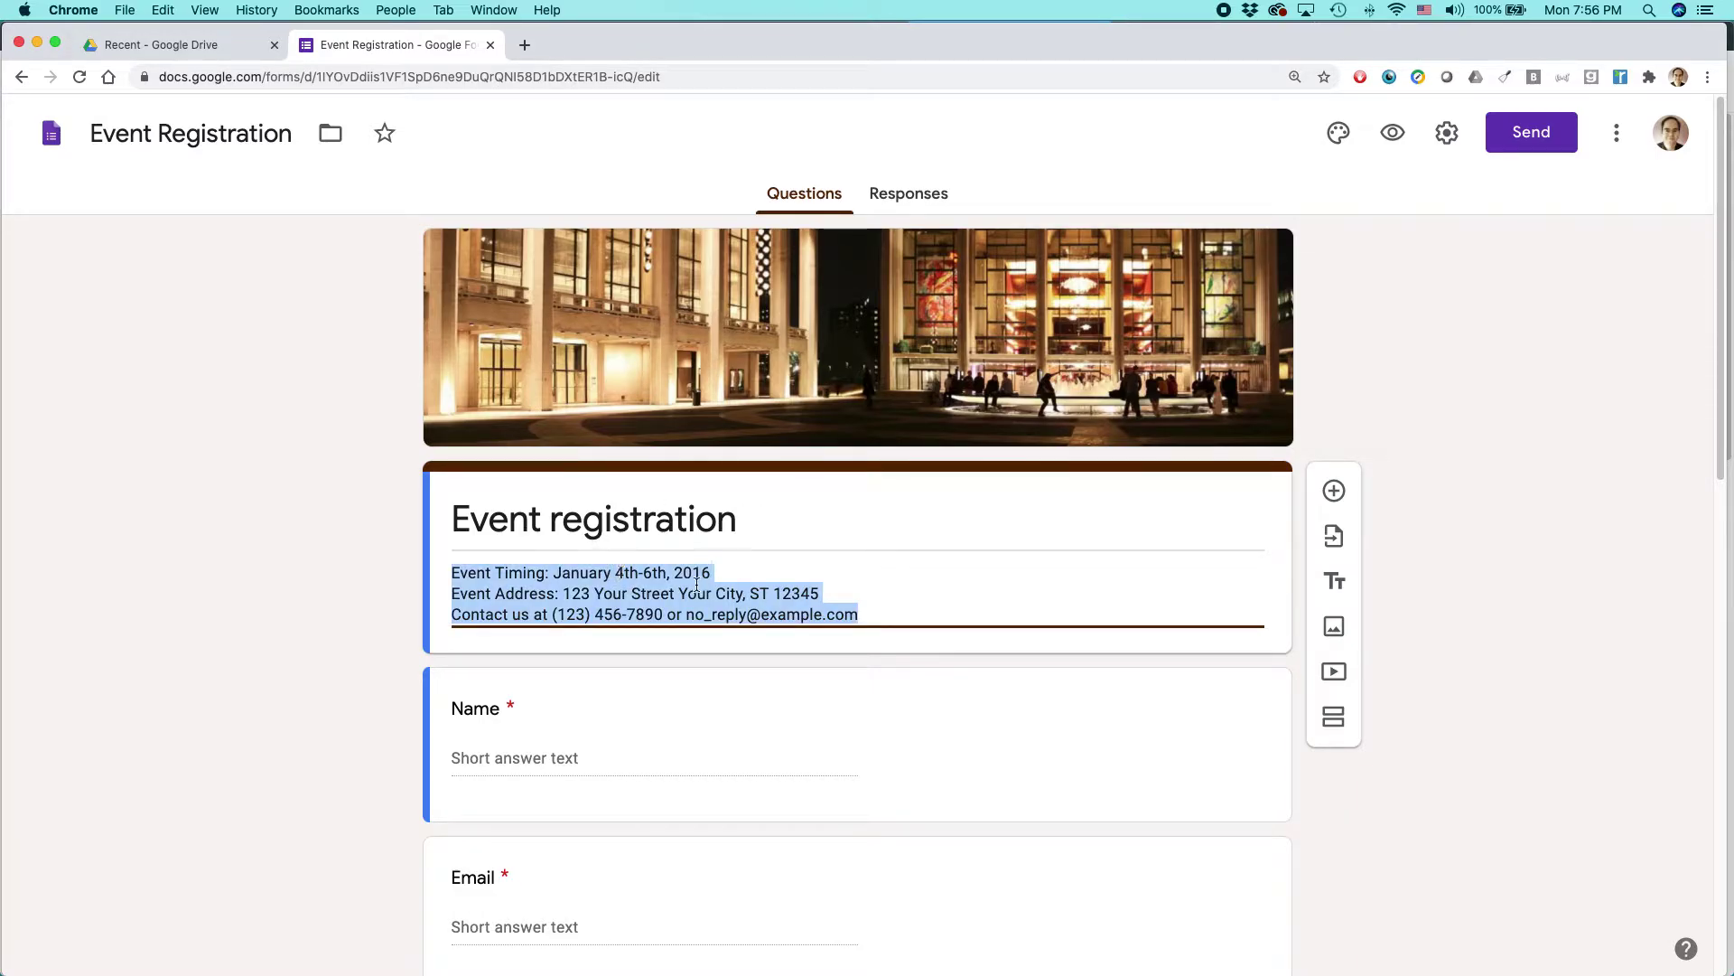
pyautogui.moveTo(694, 572); pyautogui.dragTo(710, 572)
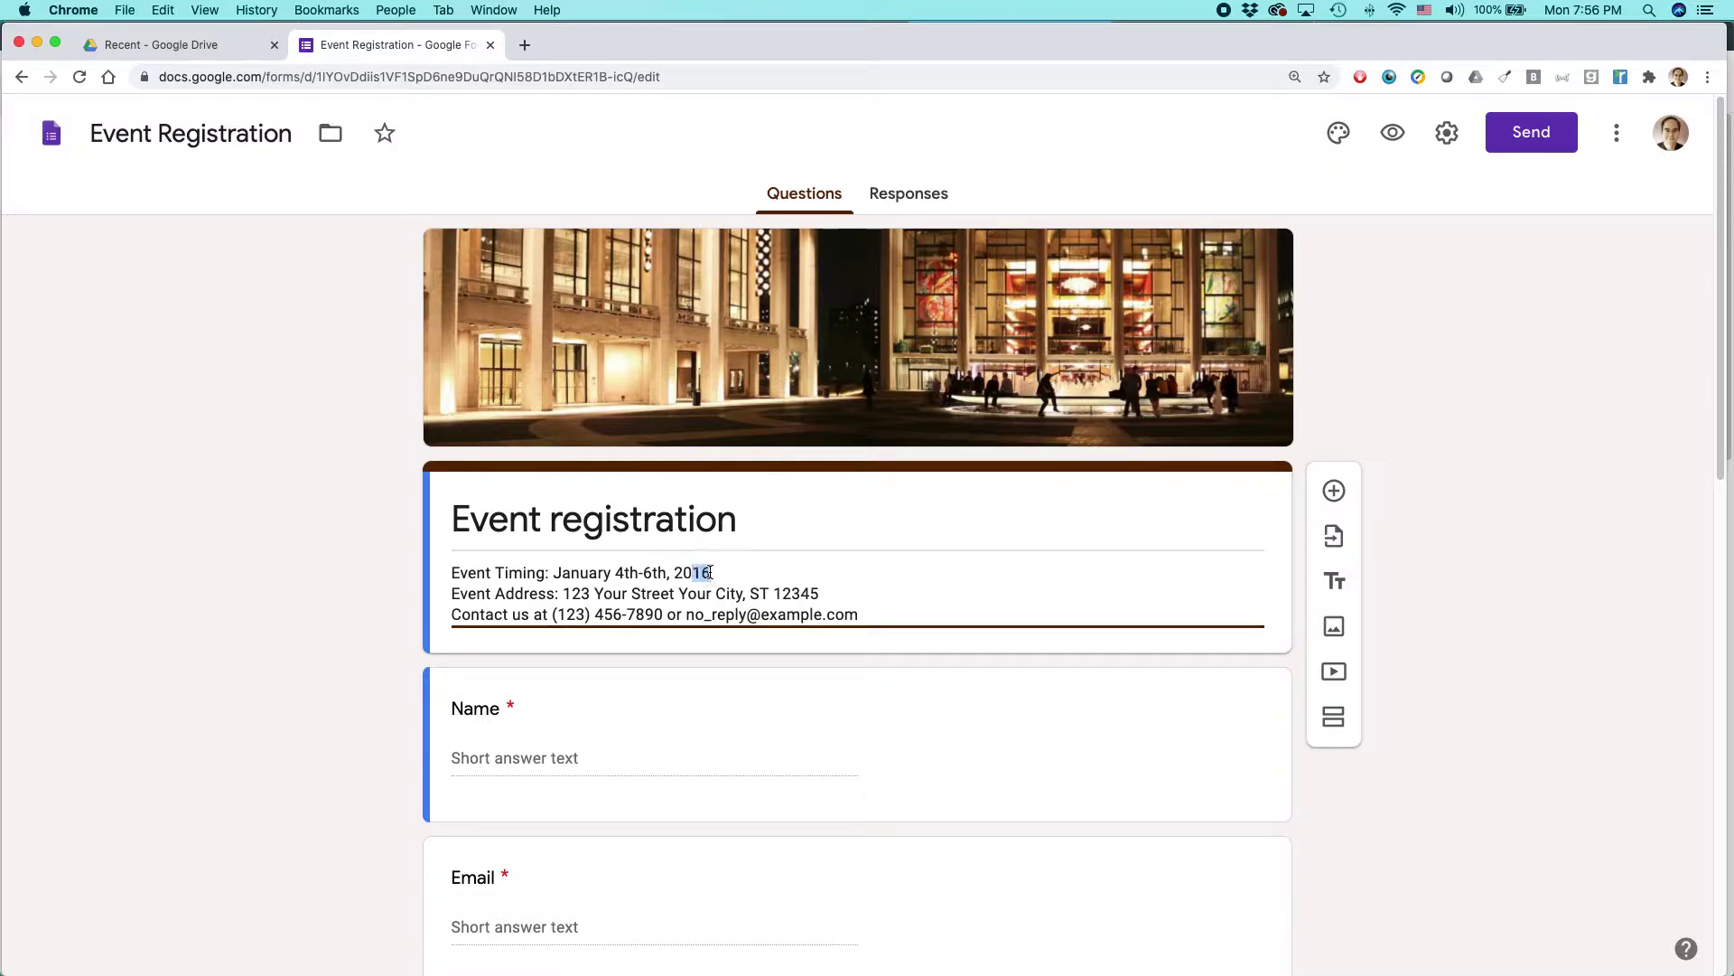
pyautogui.write('21')
pyautogui.moveTo(563, 594); pyautogui.dragTo(736, 593)
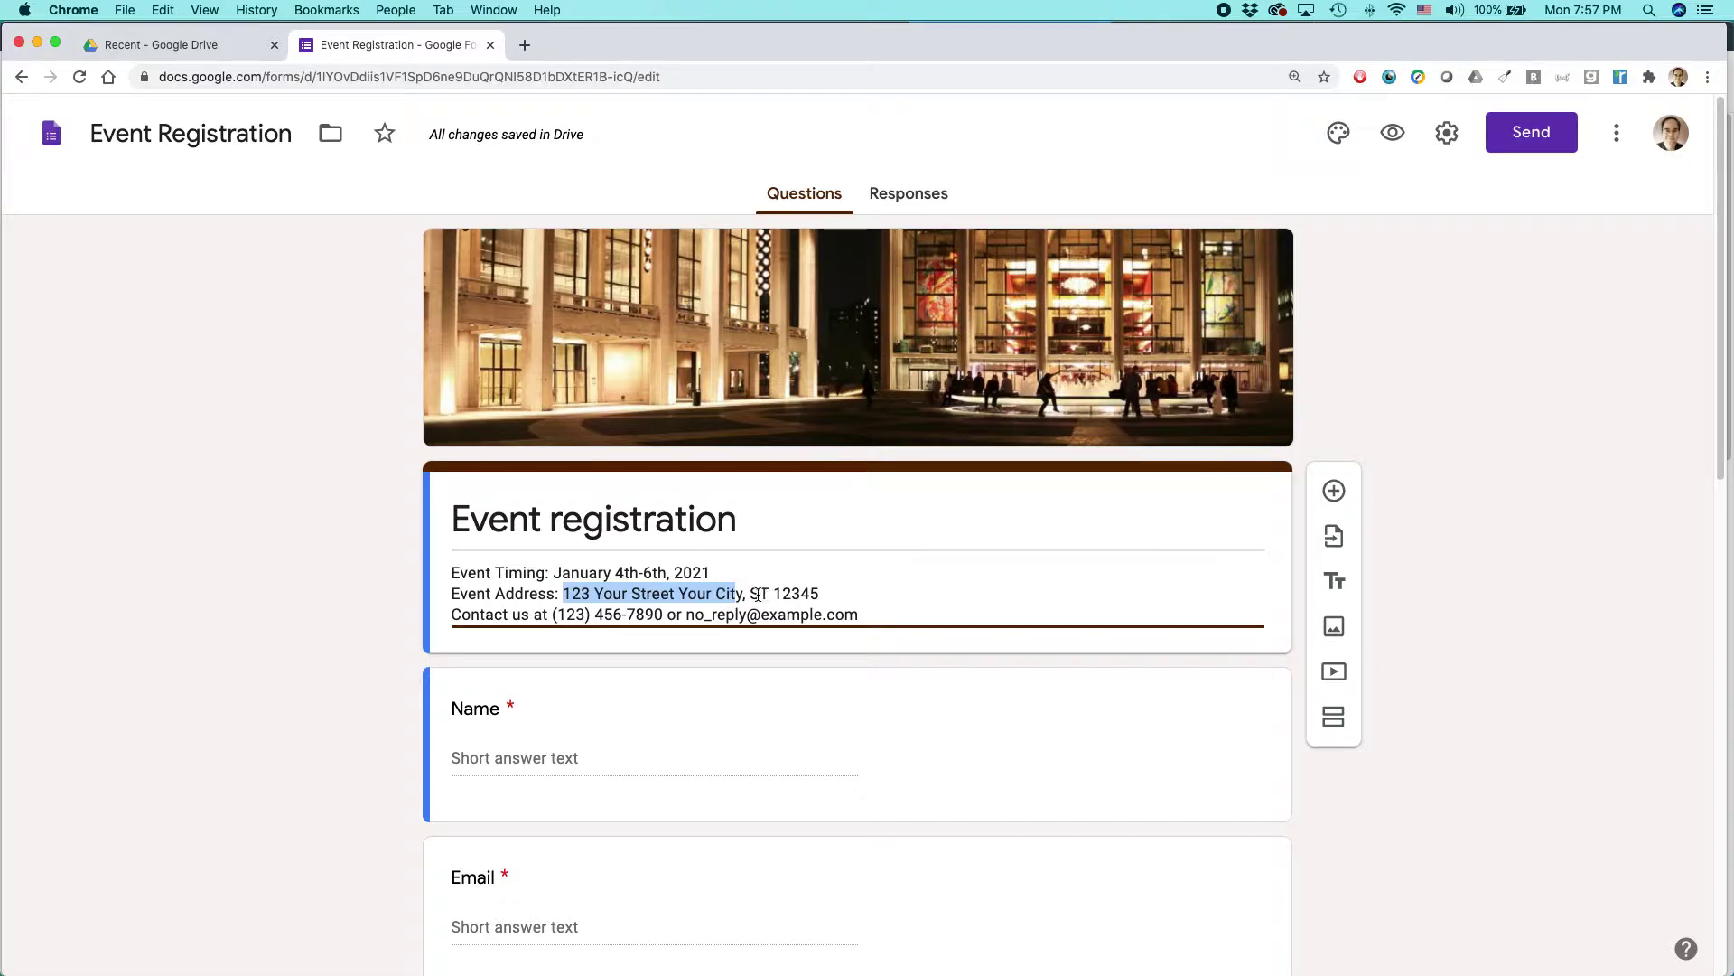
pyautogui.click(666, 615)
pyautogui.scroll(-5, 666, 611)
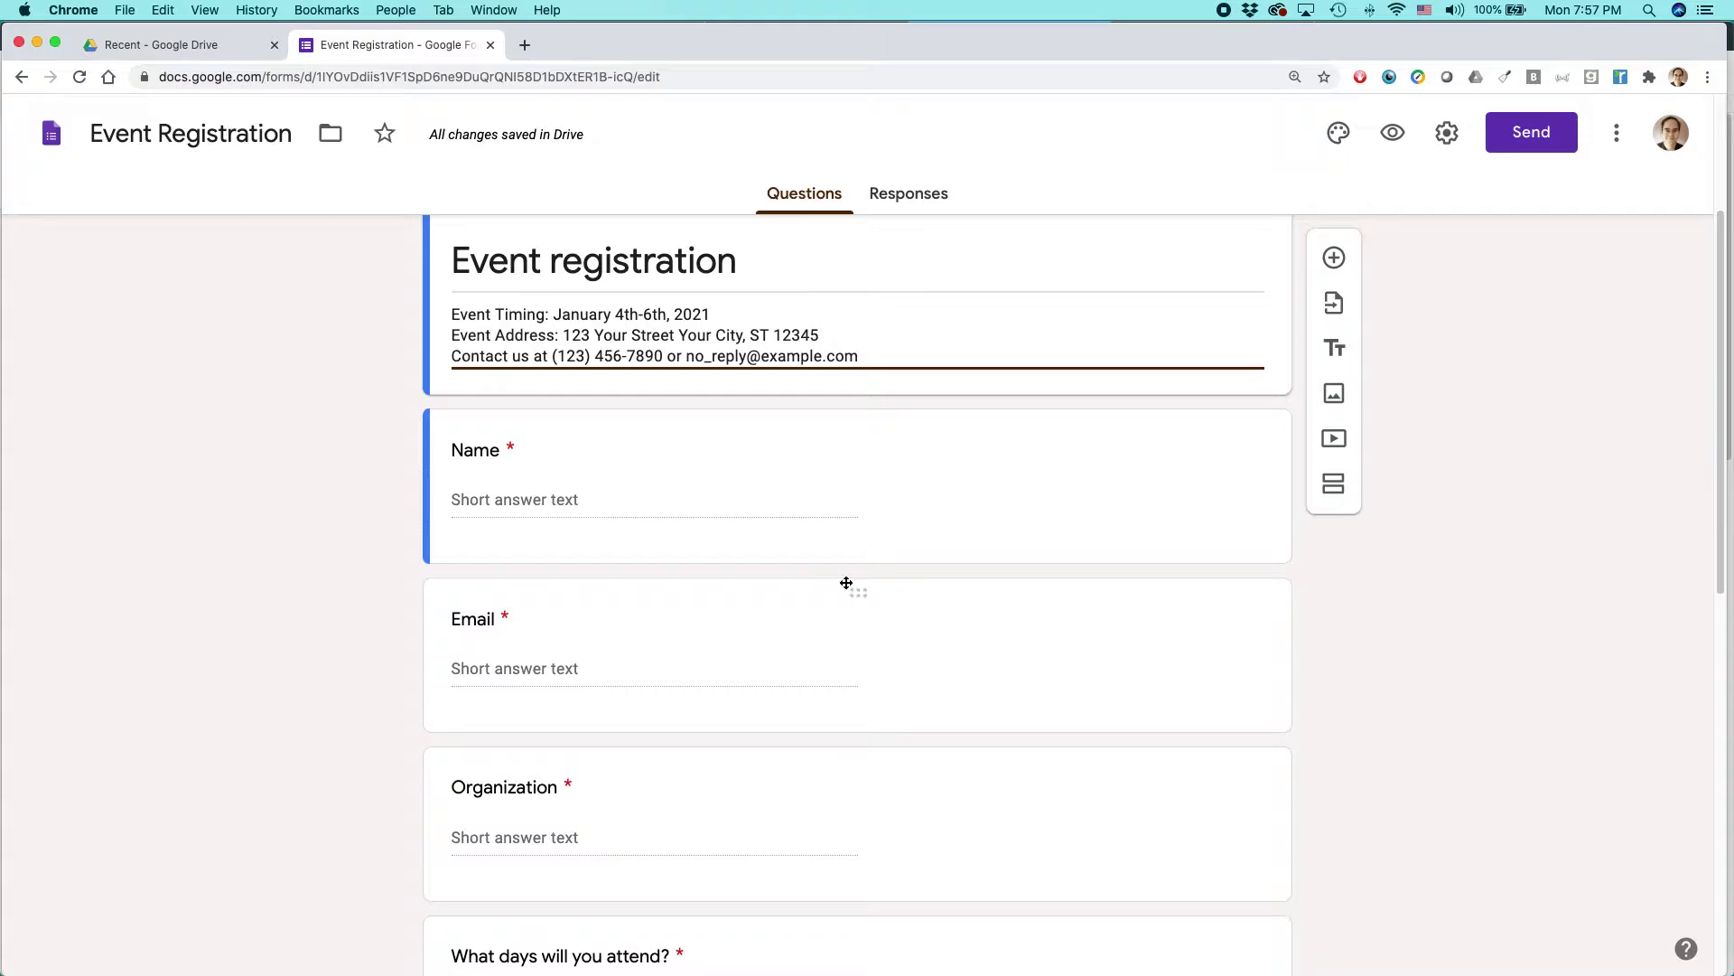
# Add 'First' before the Name question's title so it reads 'First Name'
pyautogui.click(732, 466)
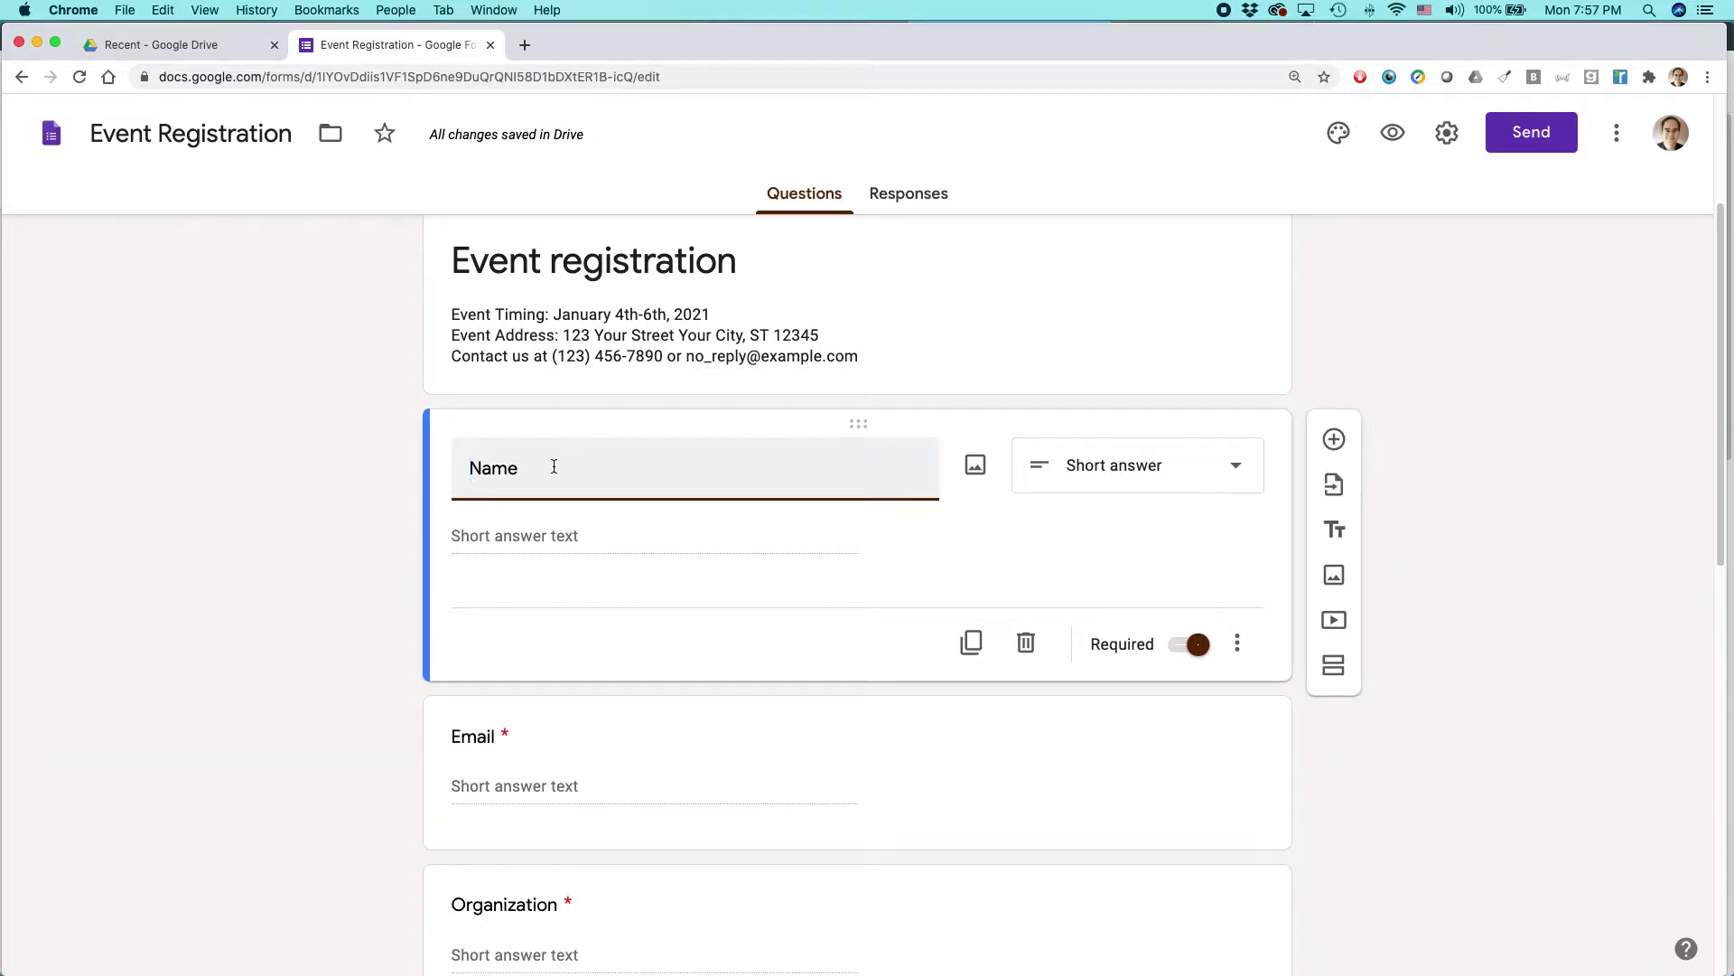
pyautogui.write('First')
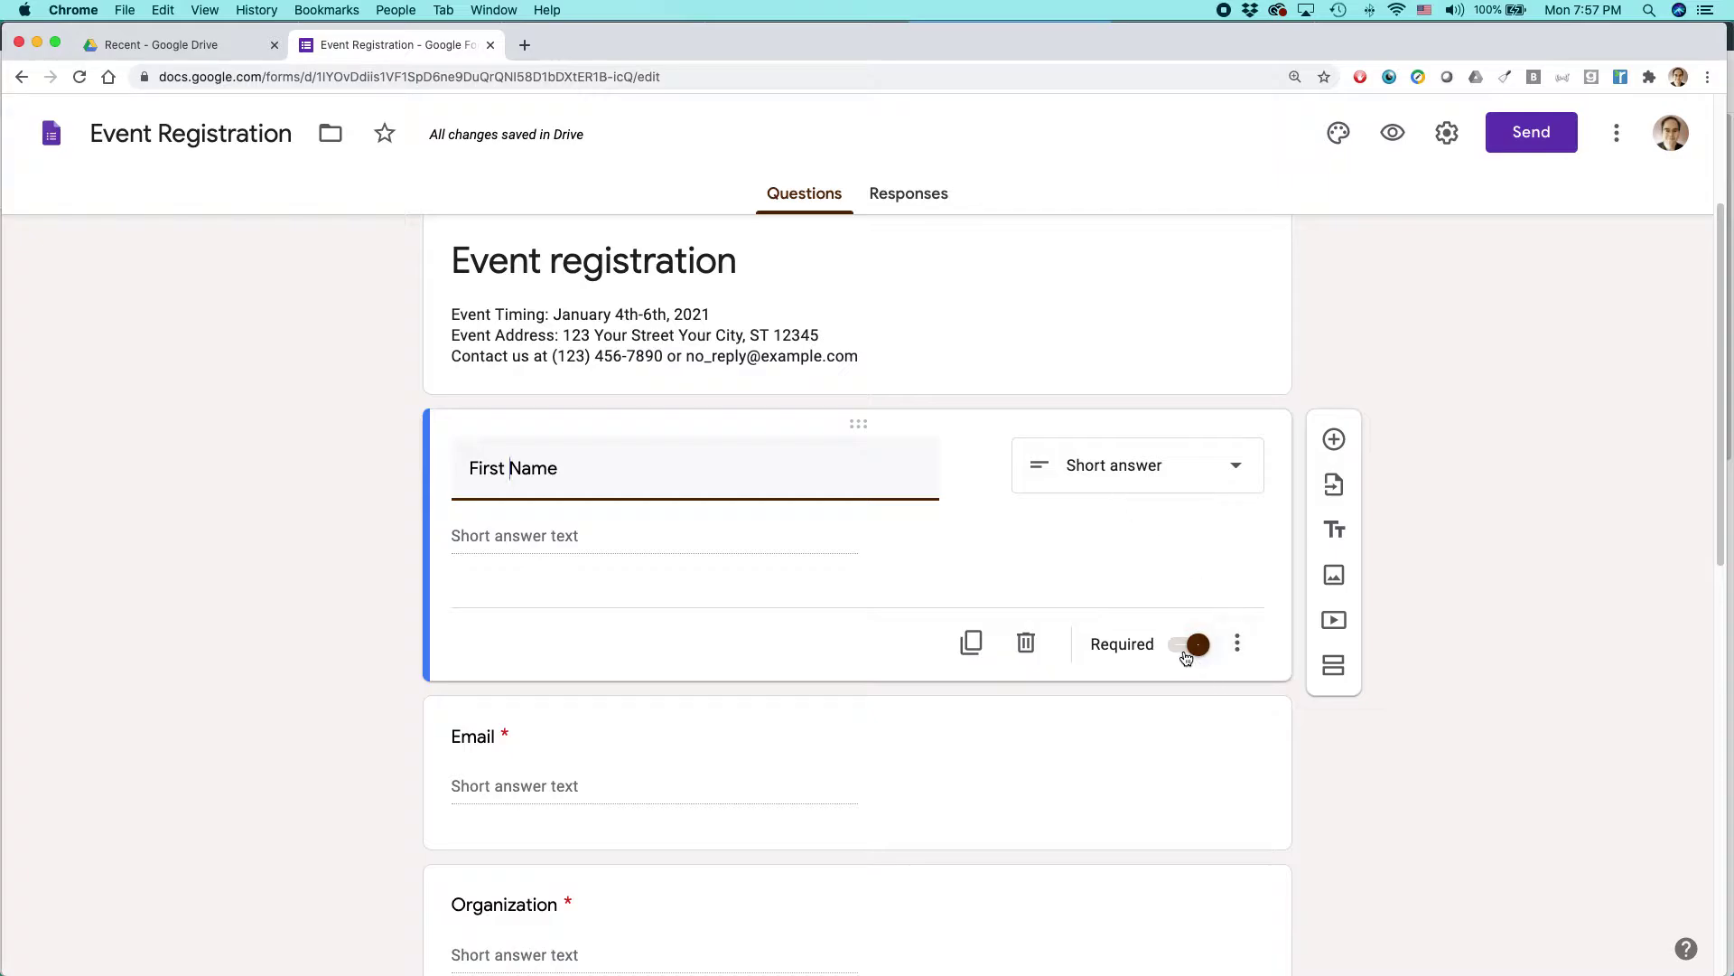
pyautogui.click(1380, 737)
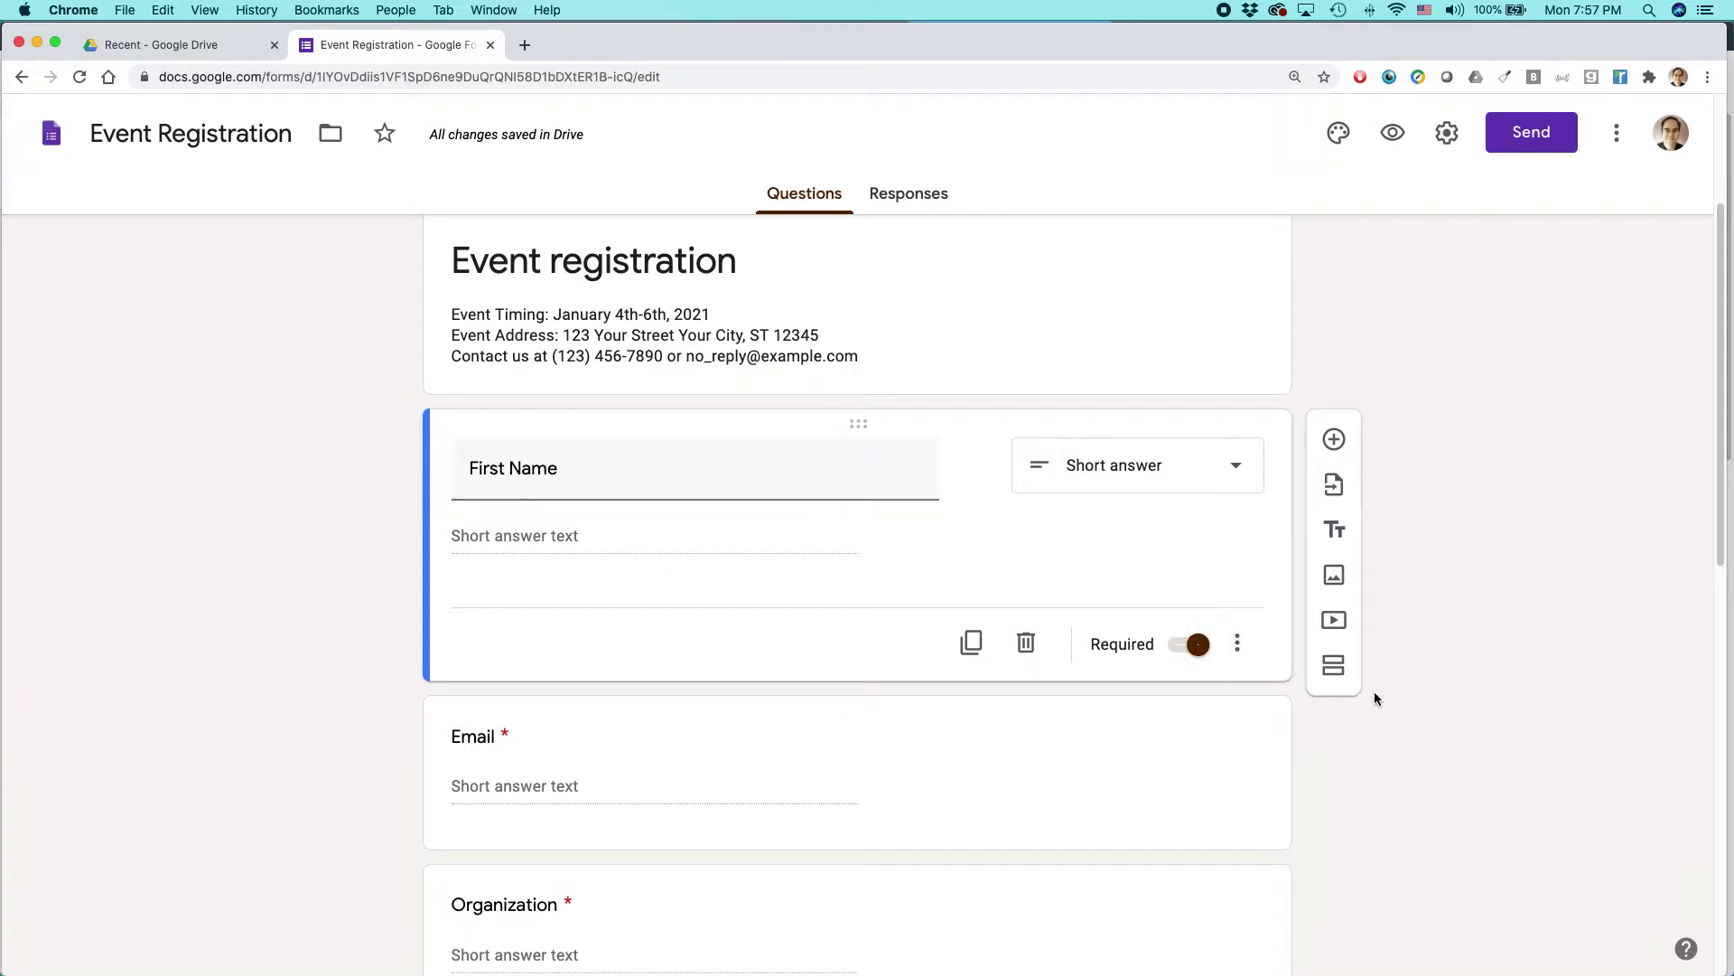
# Insert a new question titled 'Last name' after First Name and switch Required on
pyautogui.click(1335, 440)
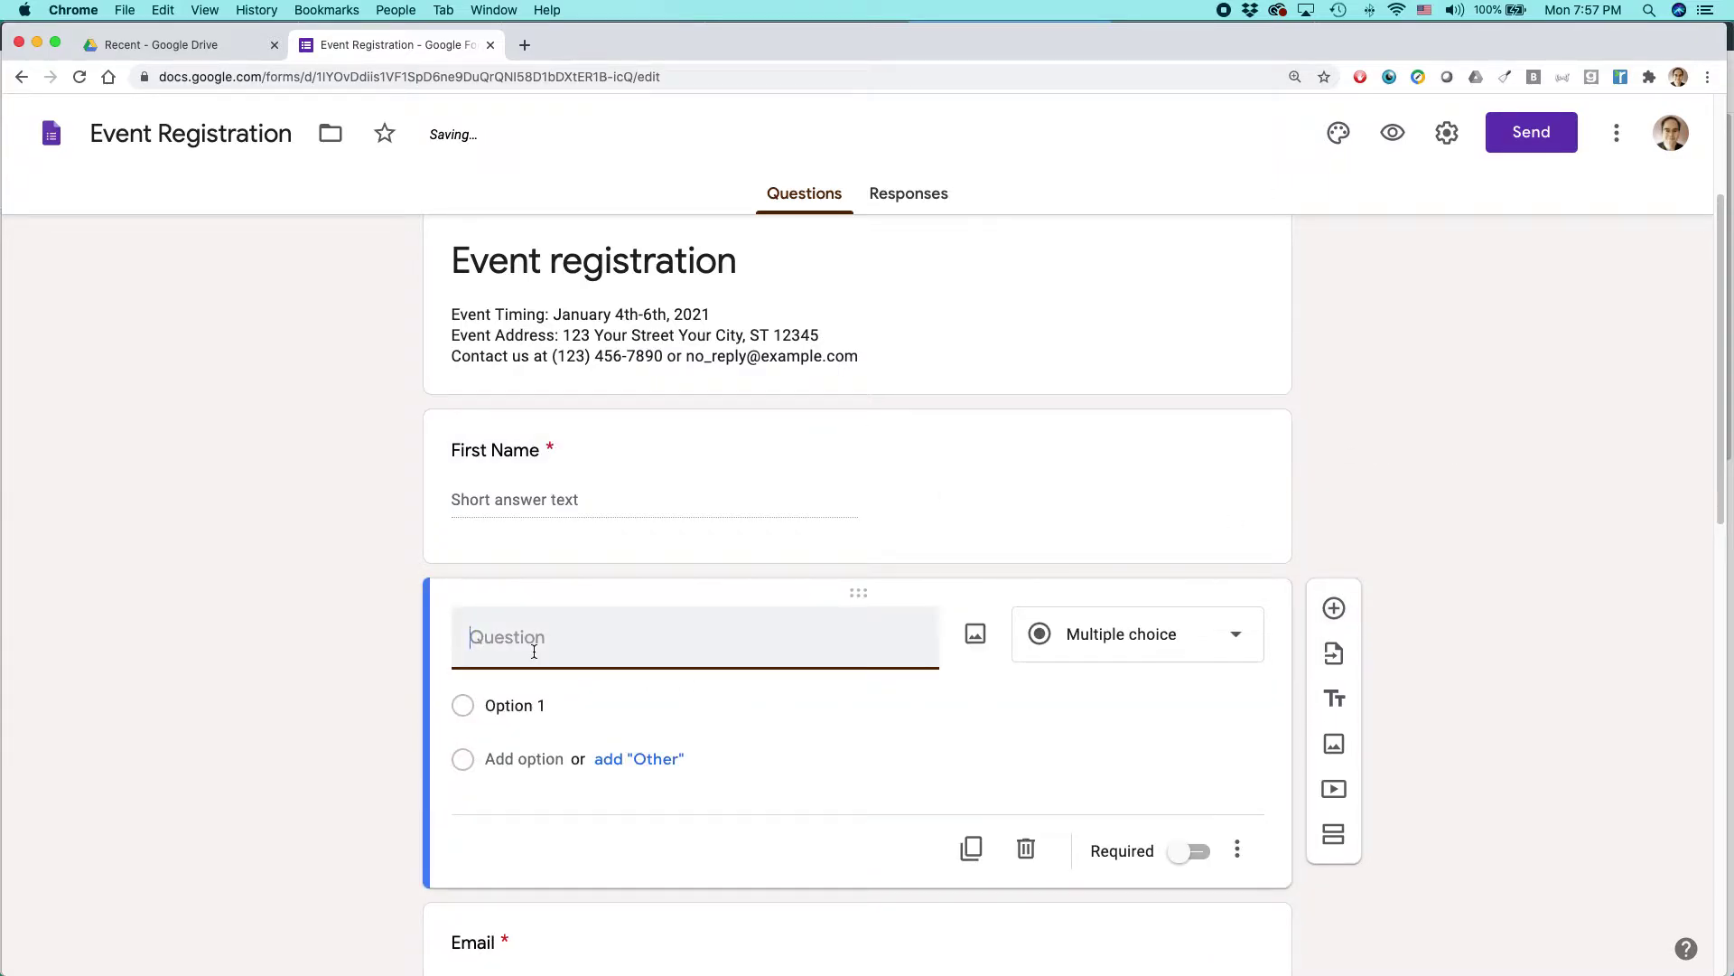
pyautogui.write('Last name')
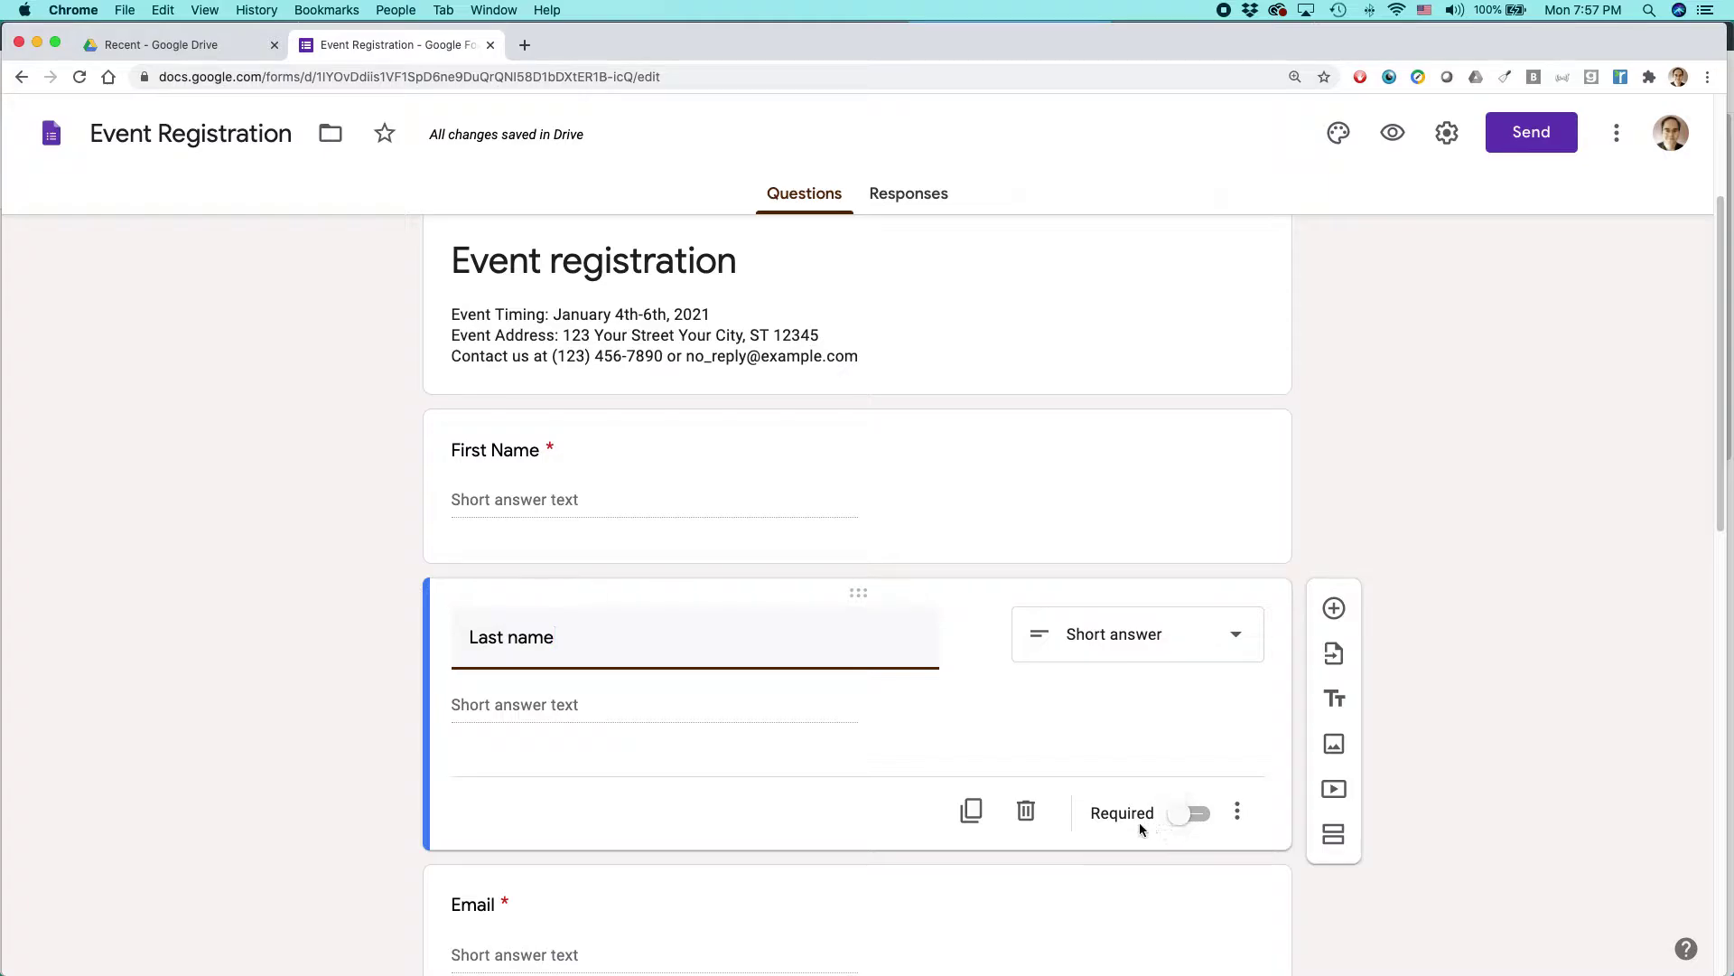
pyautogui.click(1191, 816)
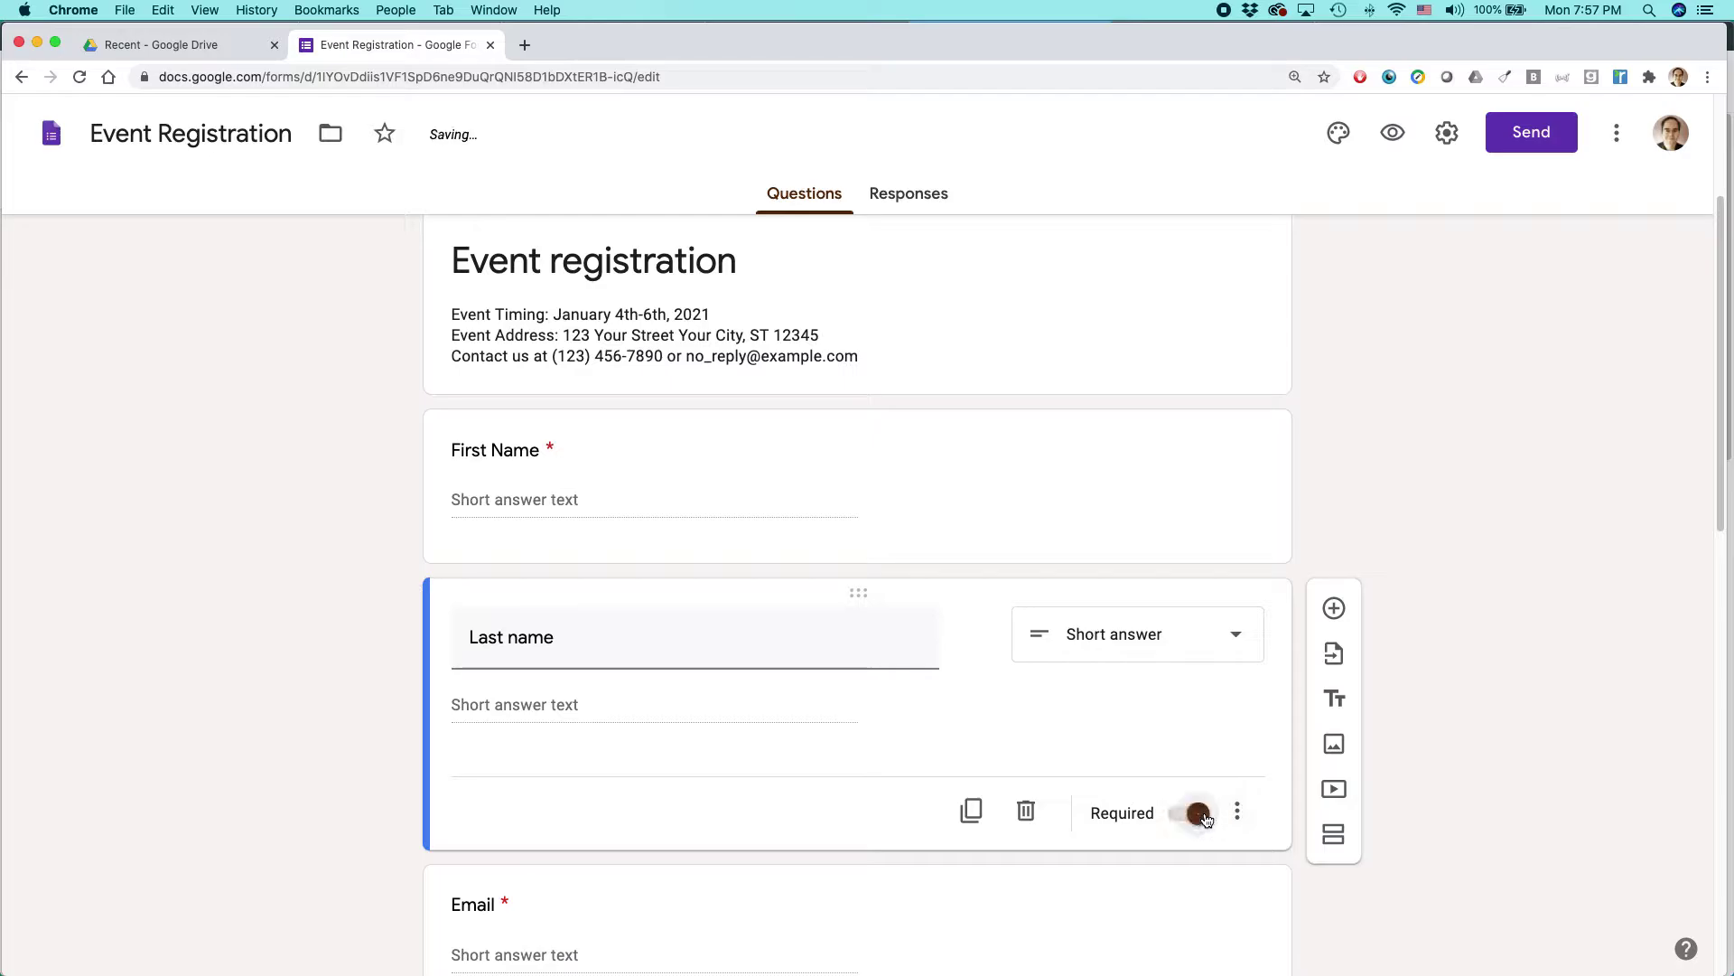
pyautogui.scroll(-5, 1214, 766)
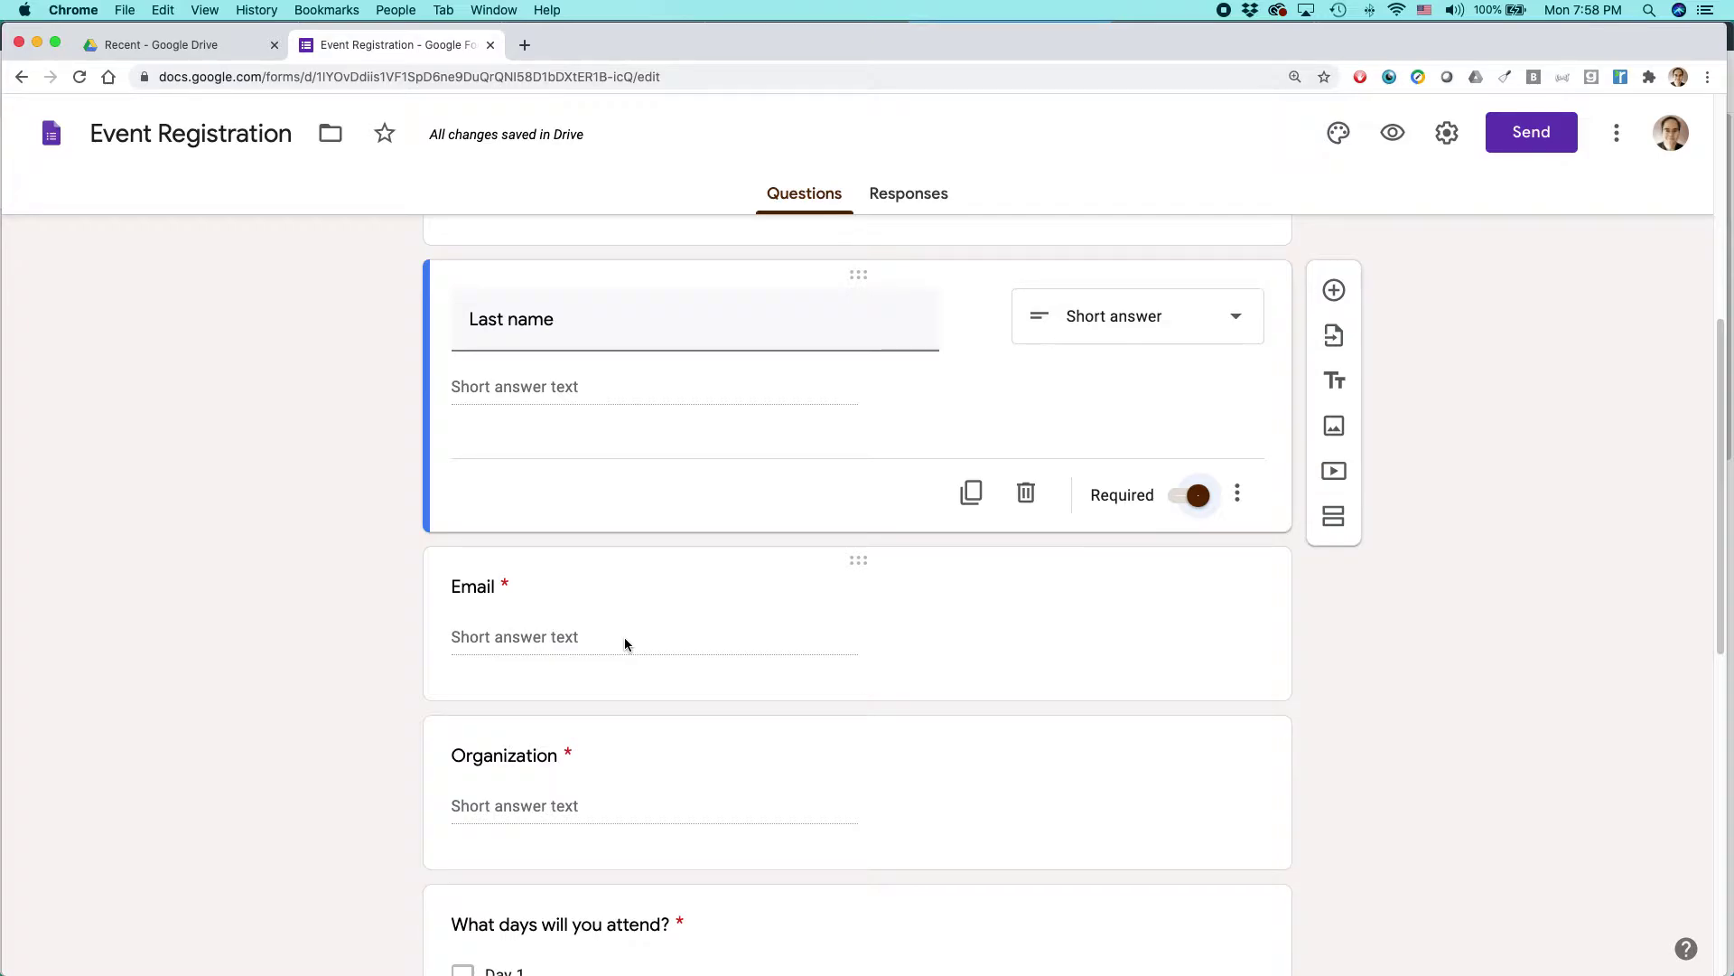
pyautogui.scroll(-4, 627, 642)
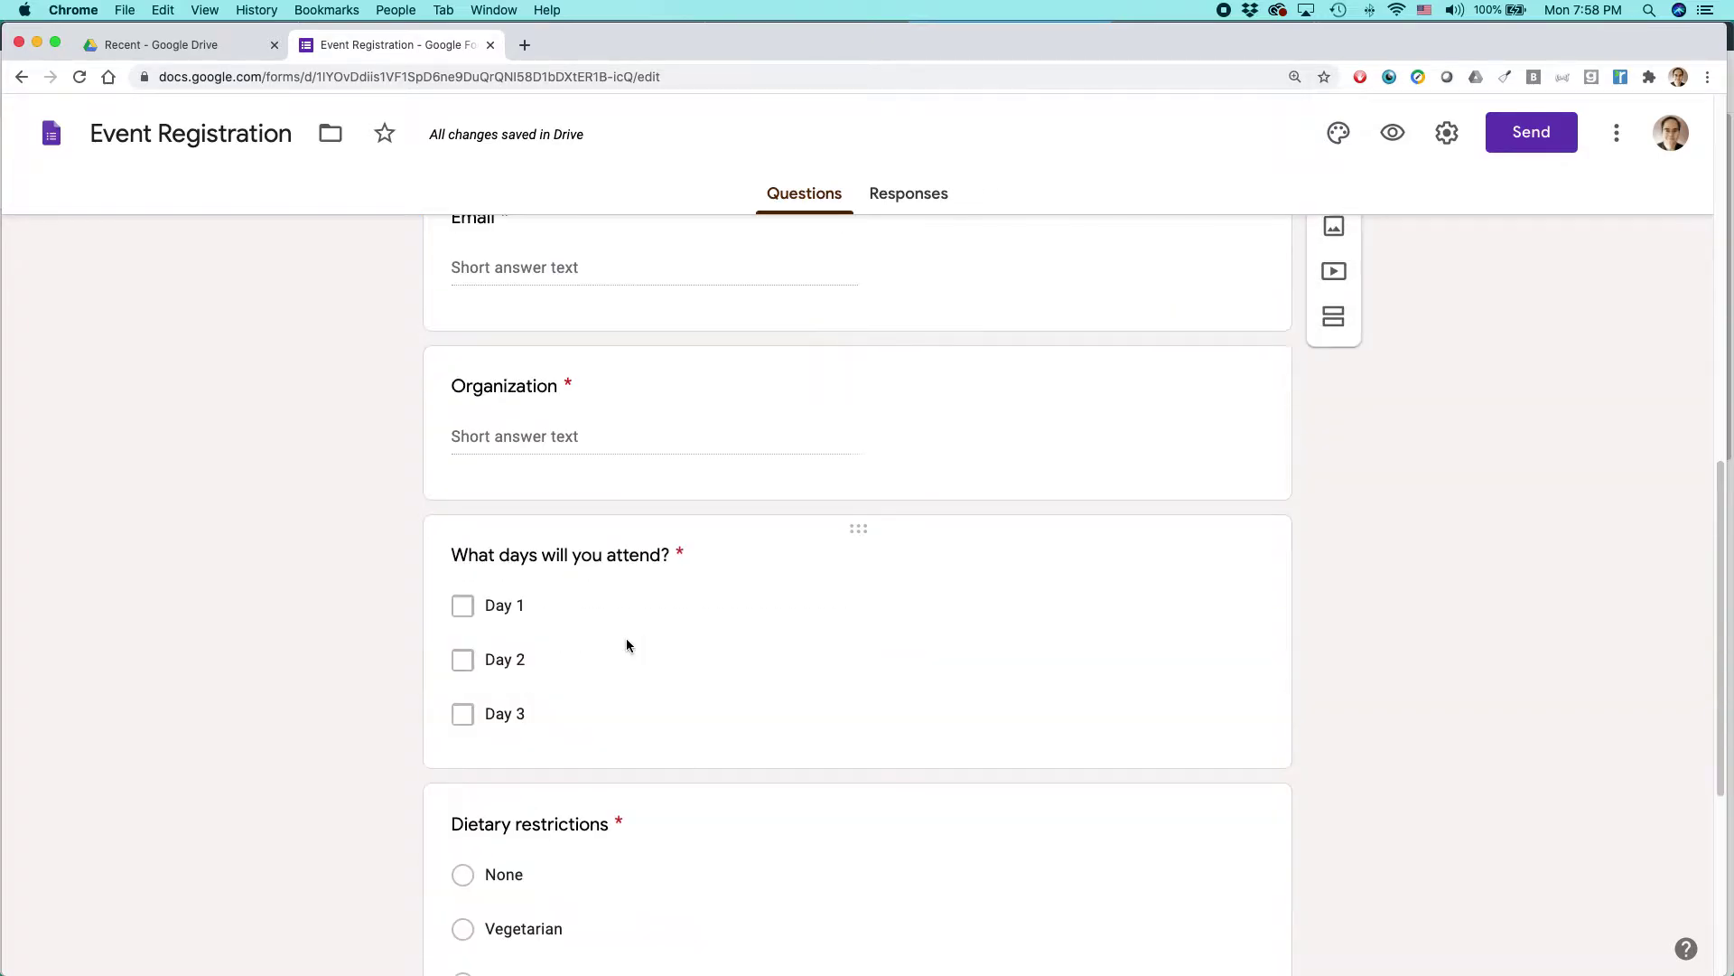
# Extend the Organization question title to 'Organization or school'
pyautogui.click(477, 390)
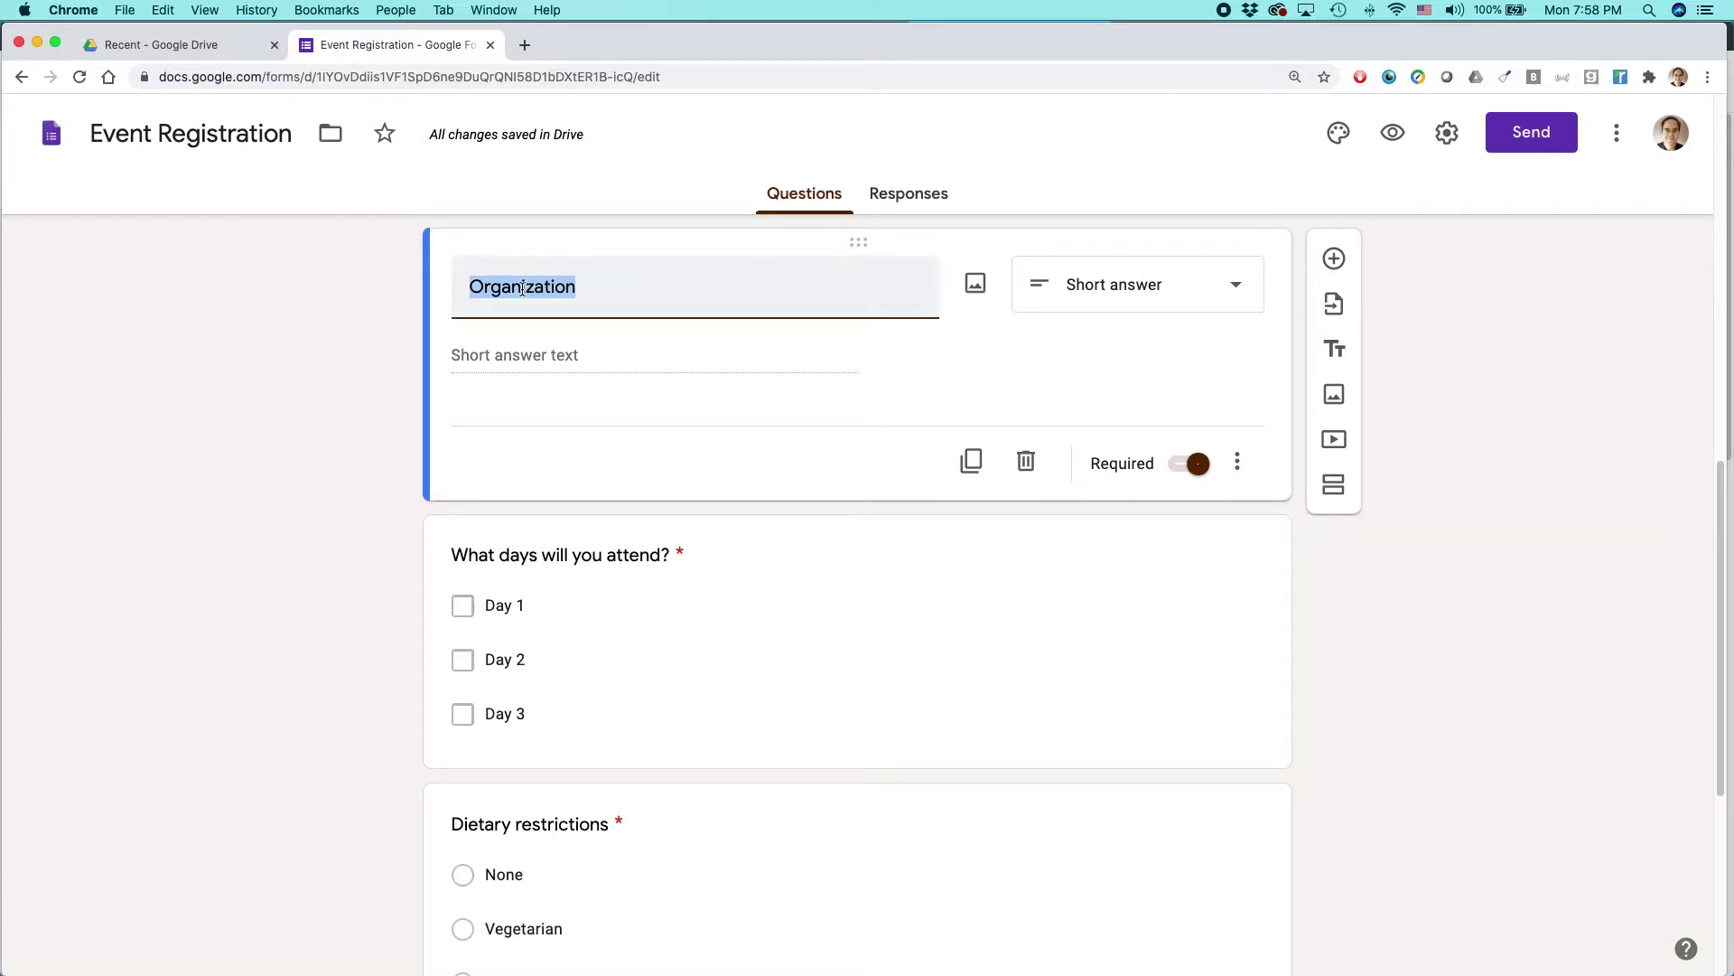
pyautogui.press('Right')
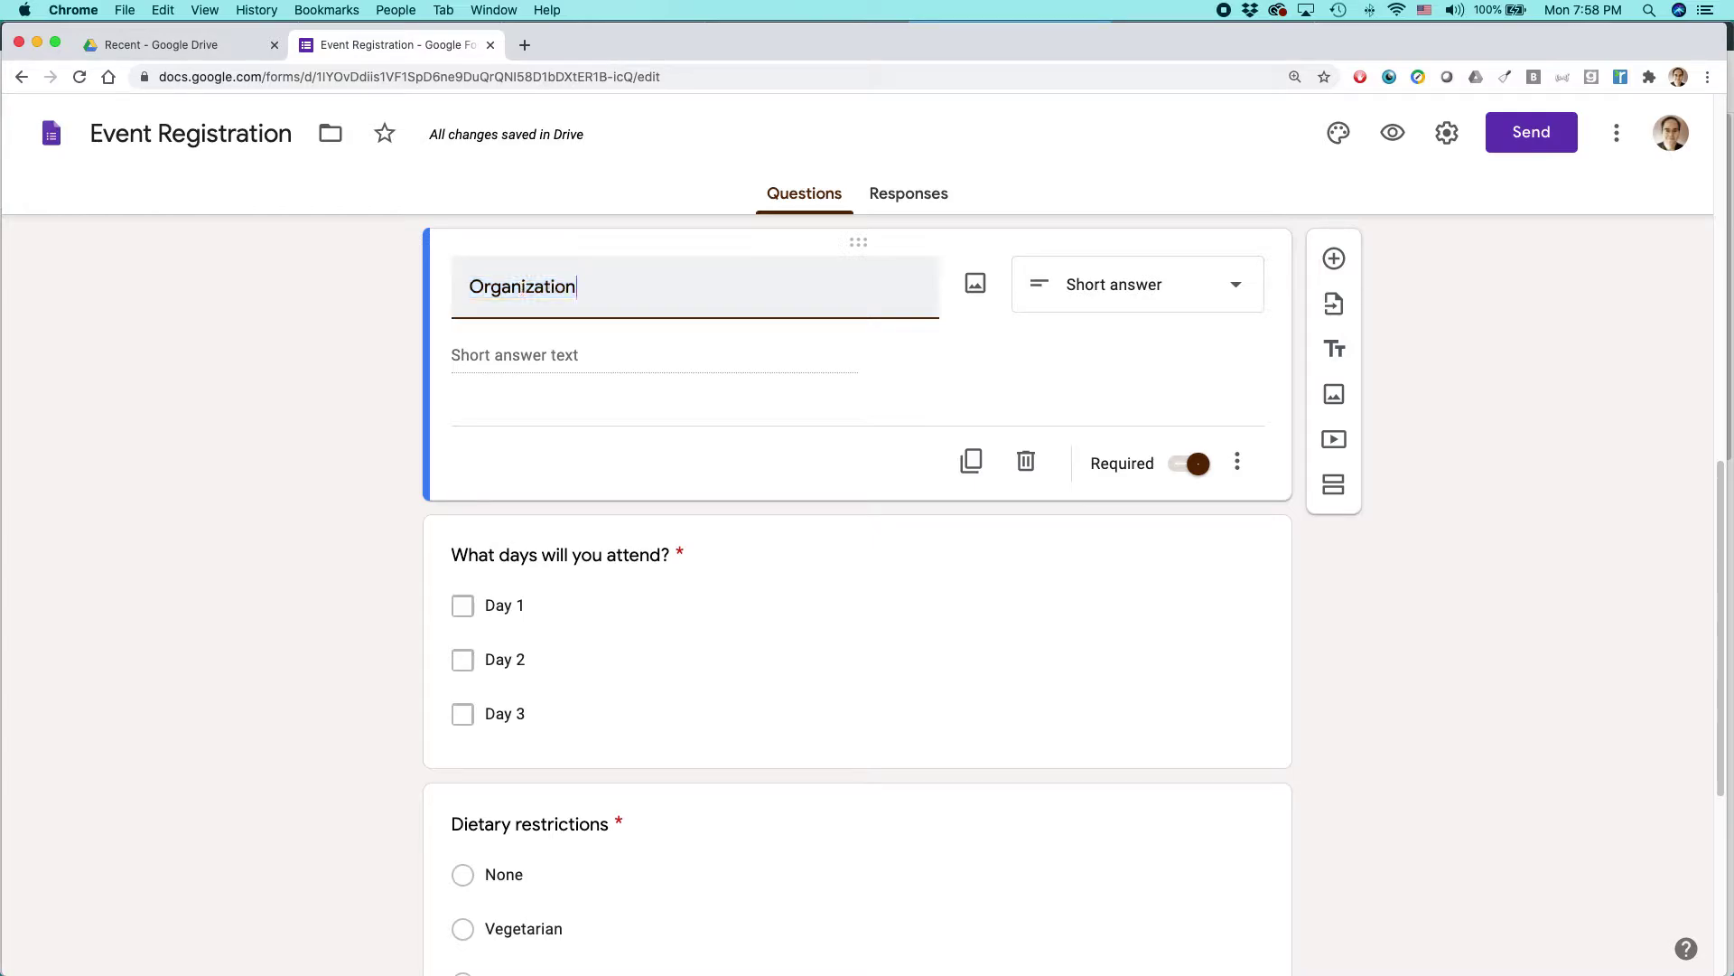
pyautogui.write('or school')
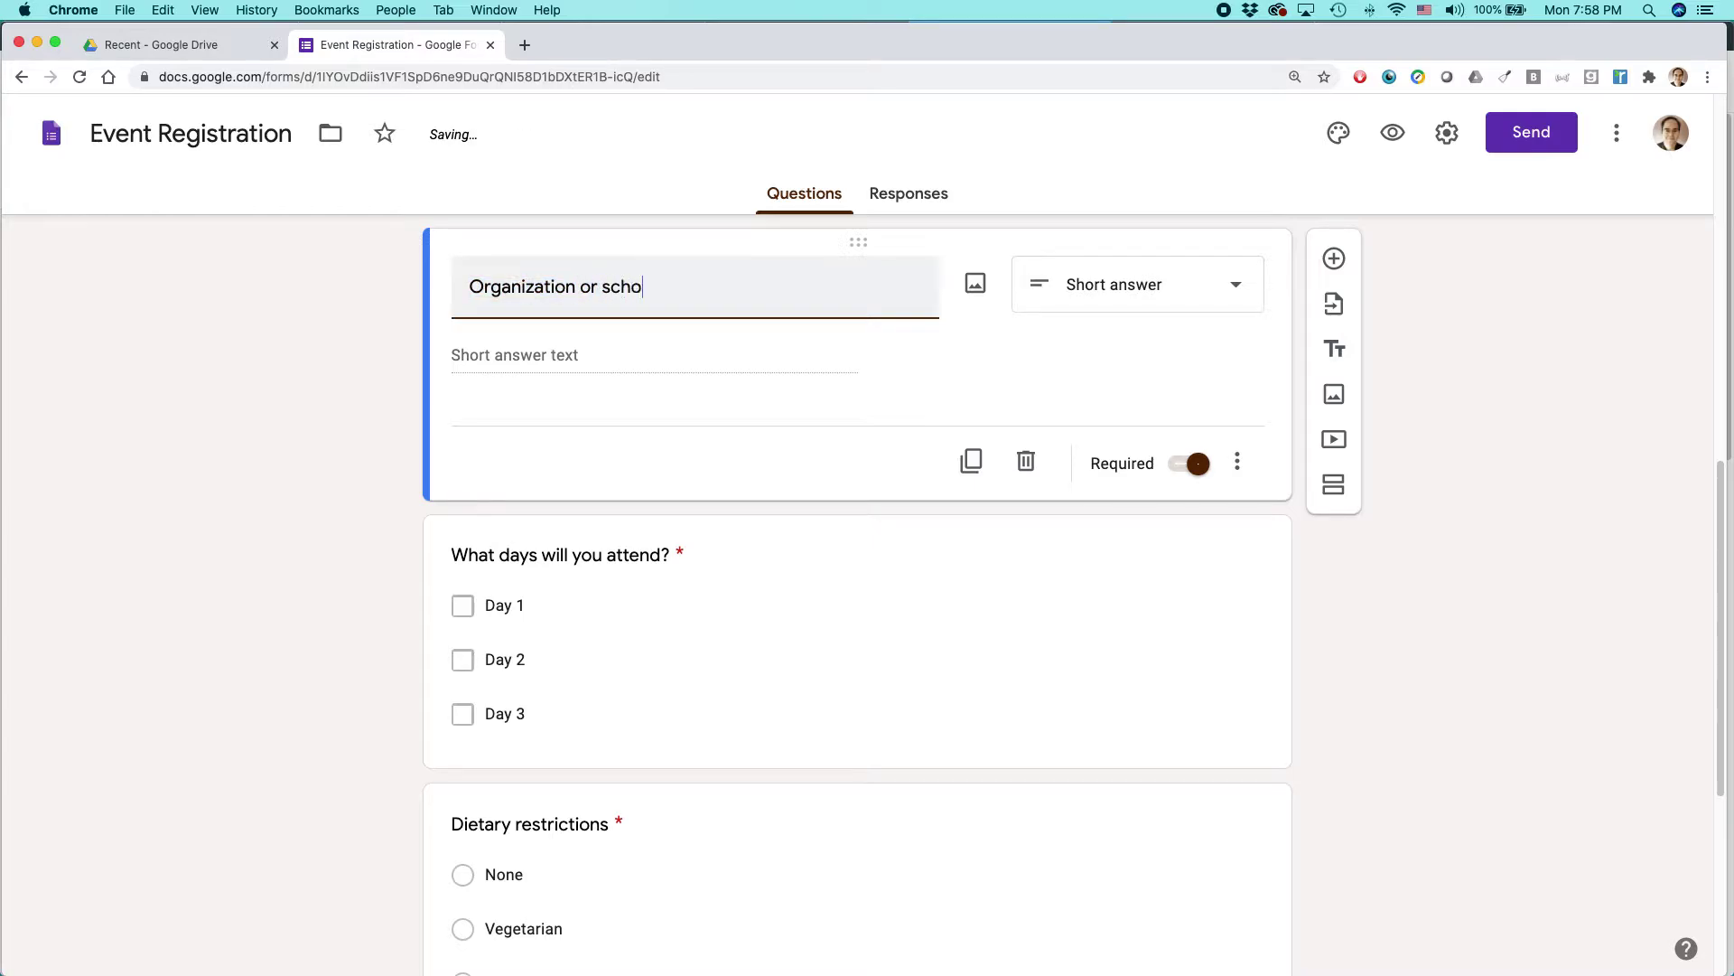
pyautogui.click(1065, 374)
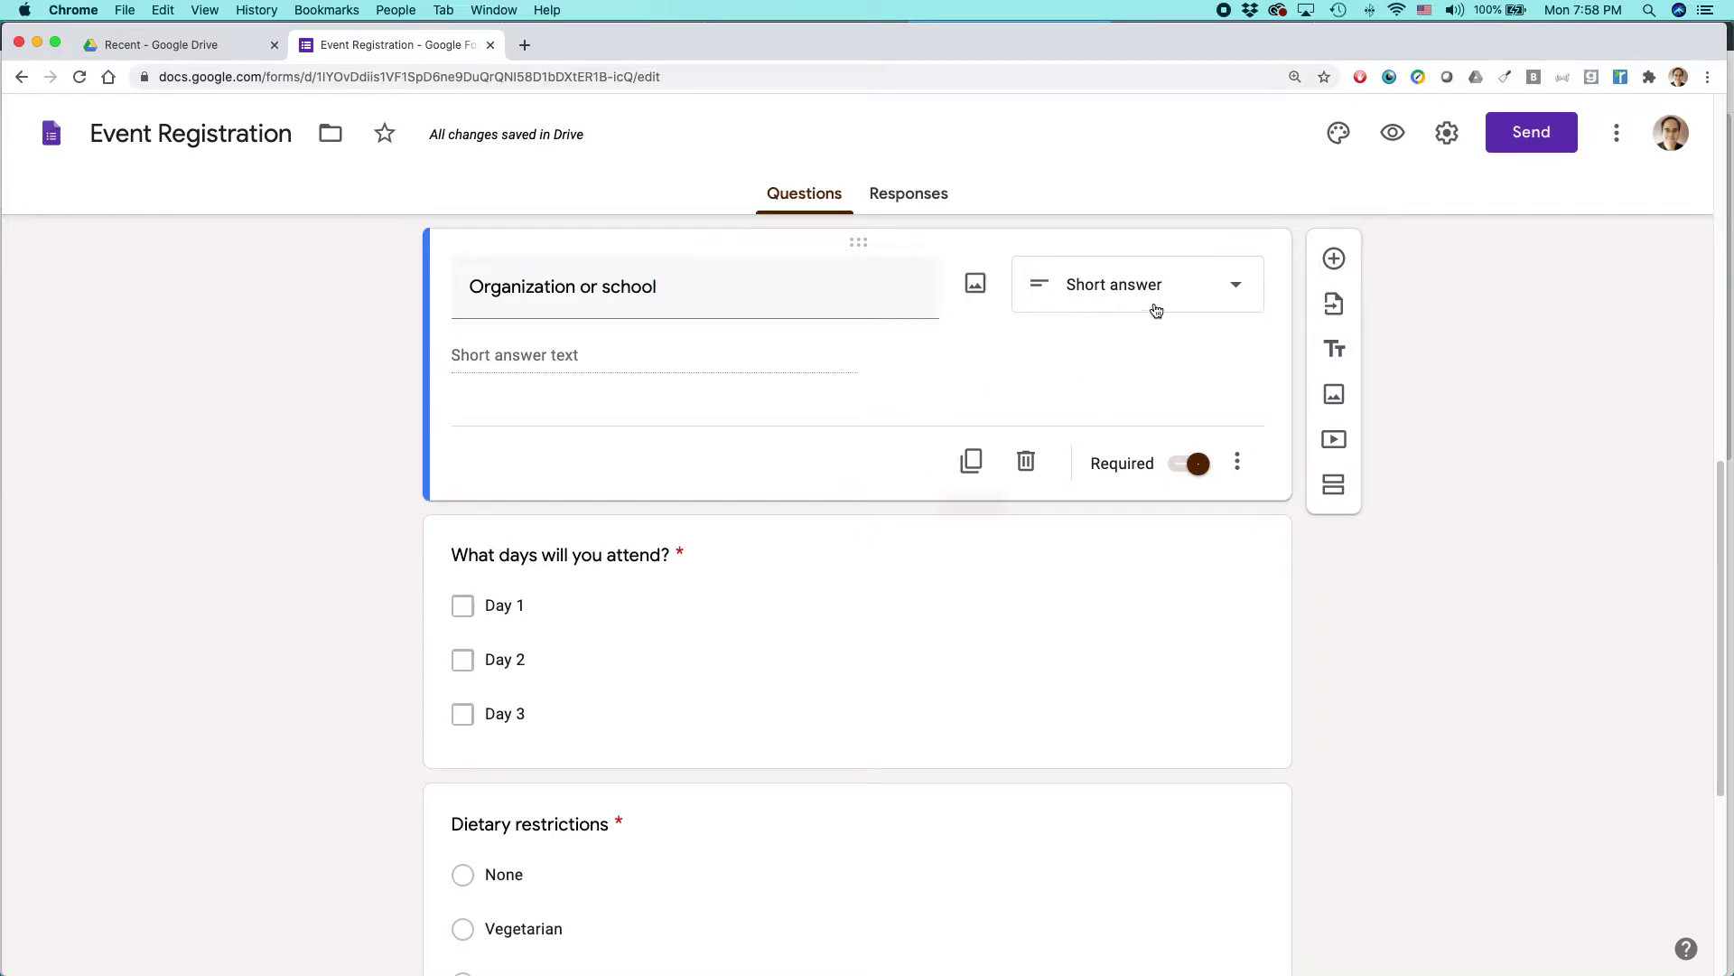
# Change the Organization or school question type to Paragraph
pyautogui.click(1233, 291)
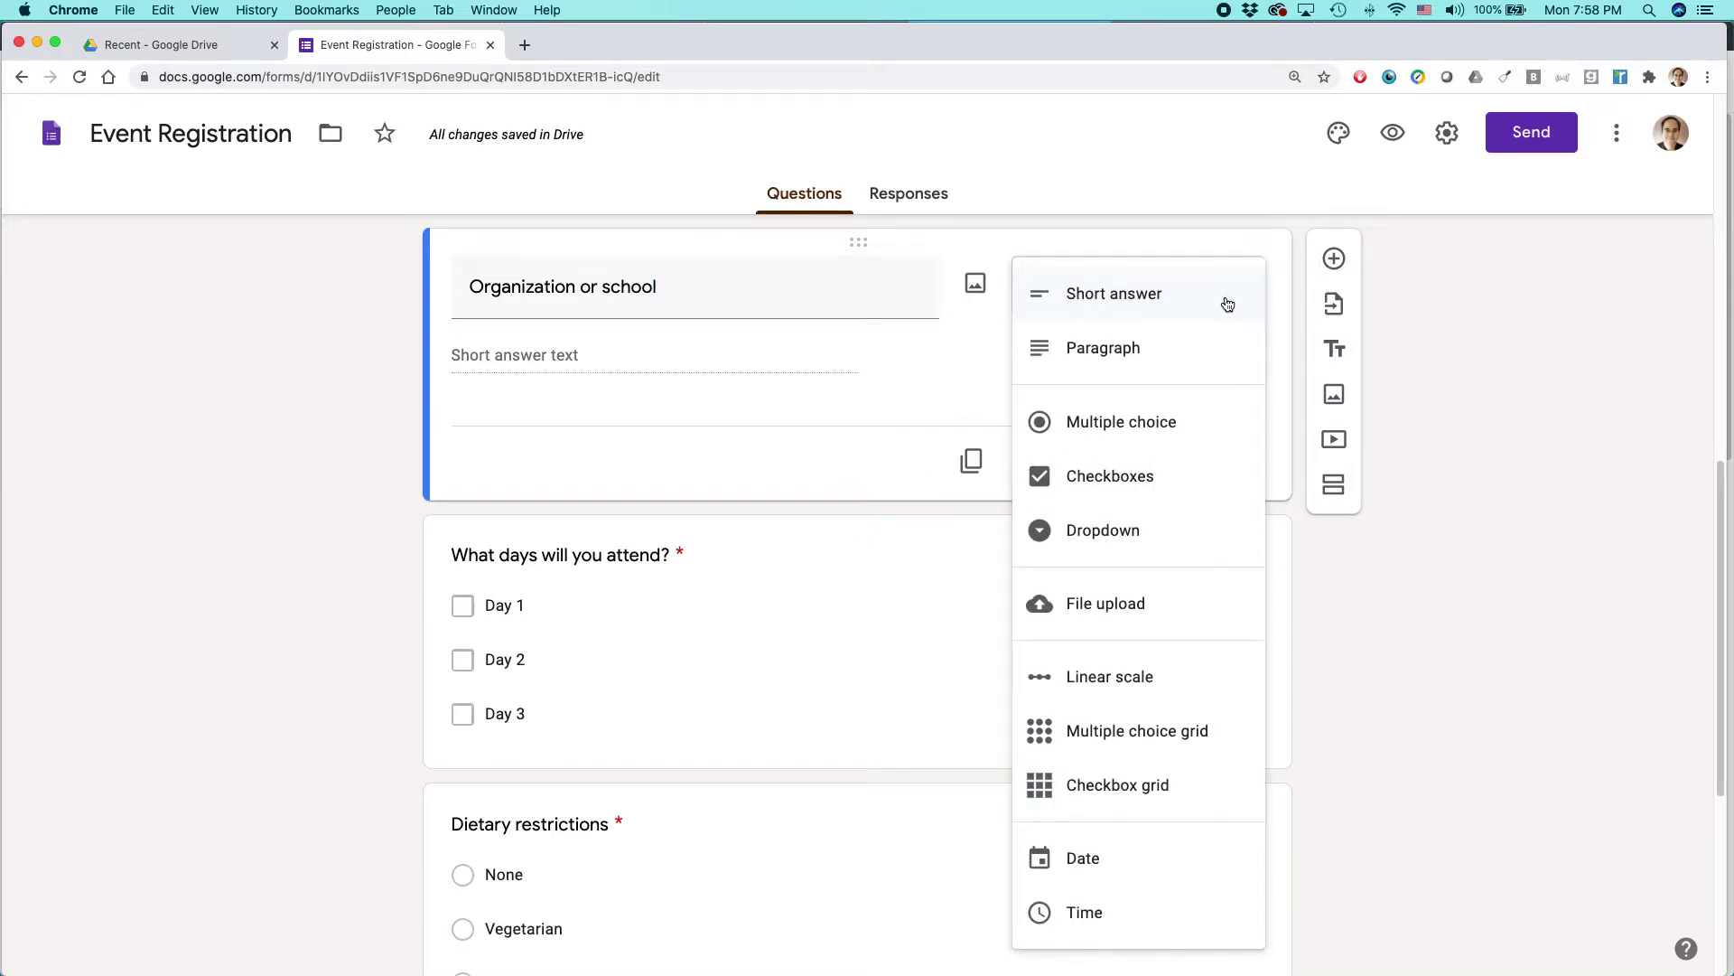
pyautogui.click(1183, 355)
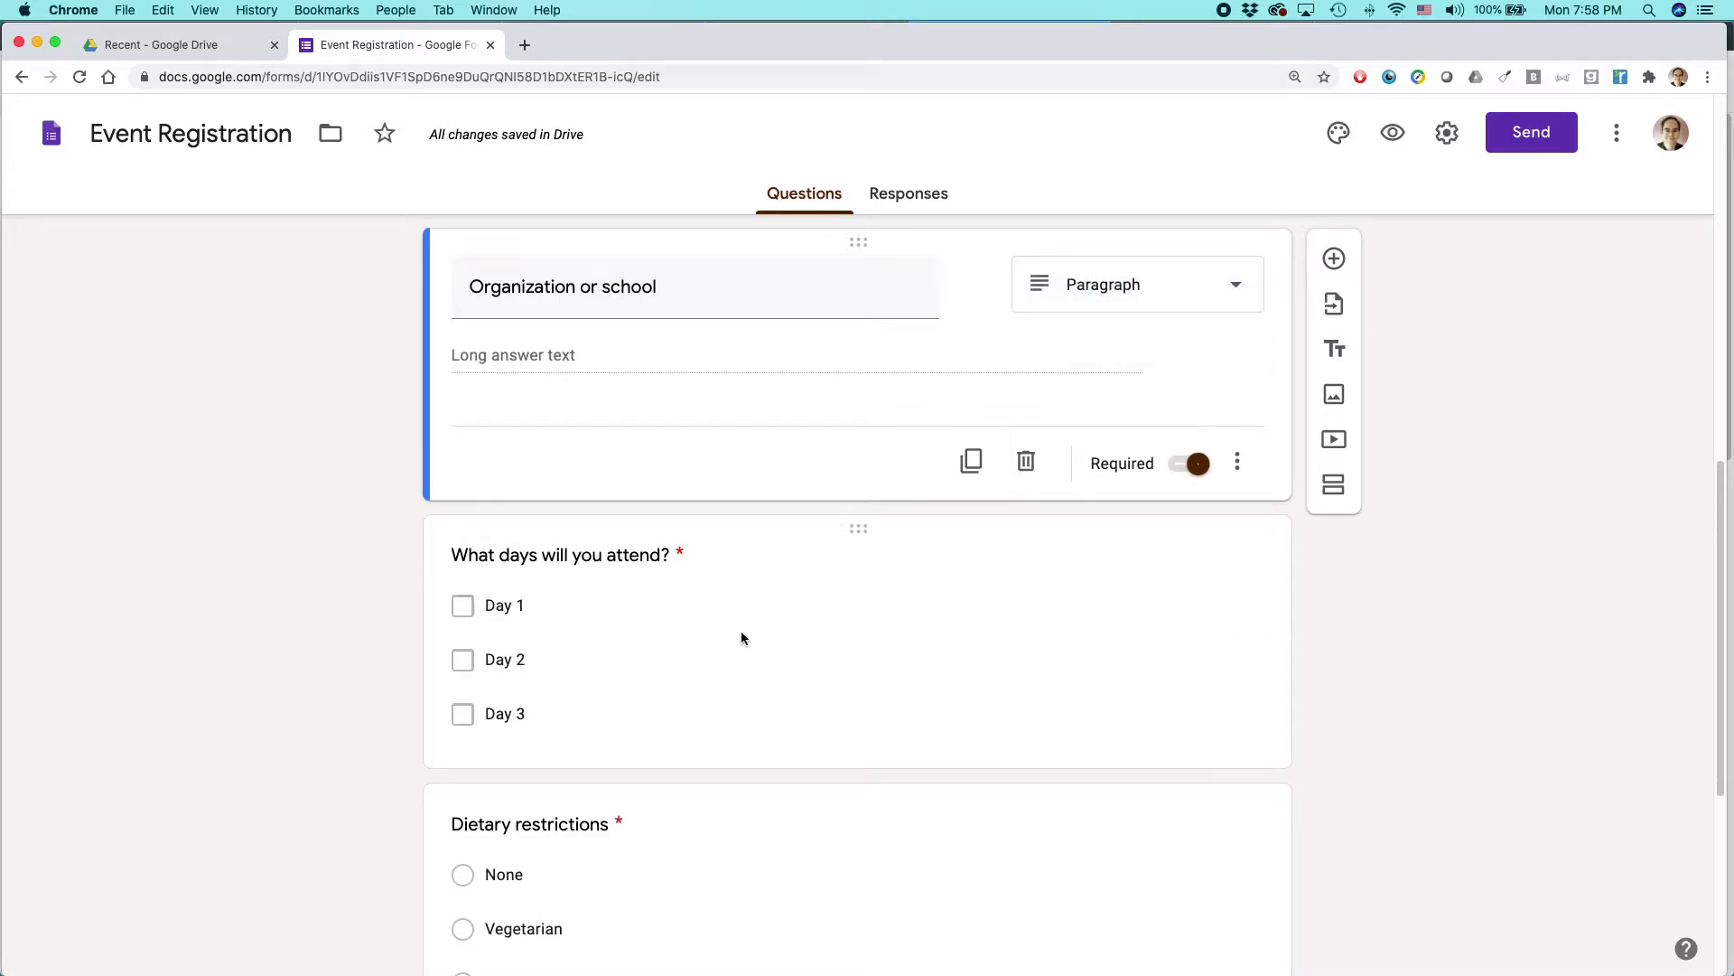
pyautogui.scroll(-3, 740, 630)
pyautogui.scroll(-1, 746, 560)
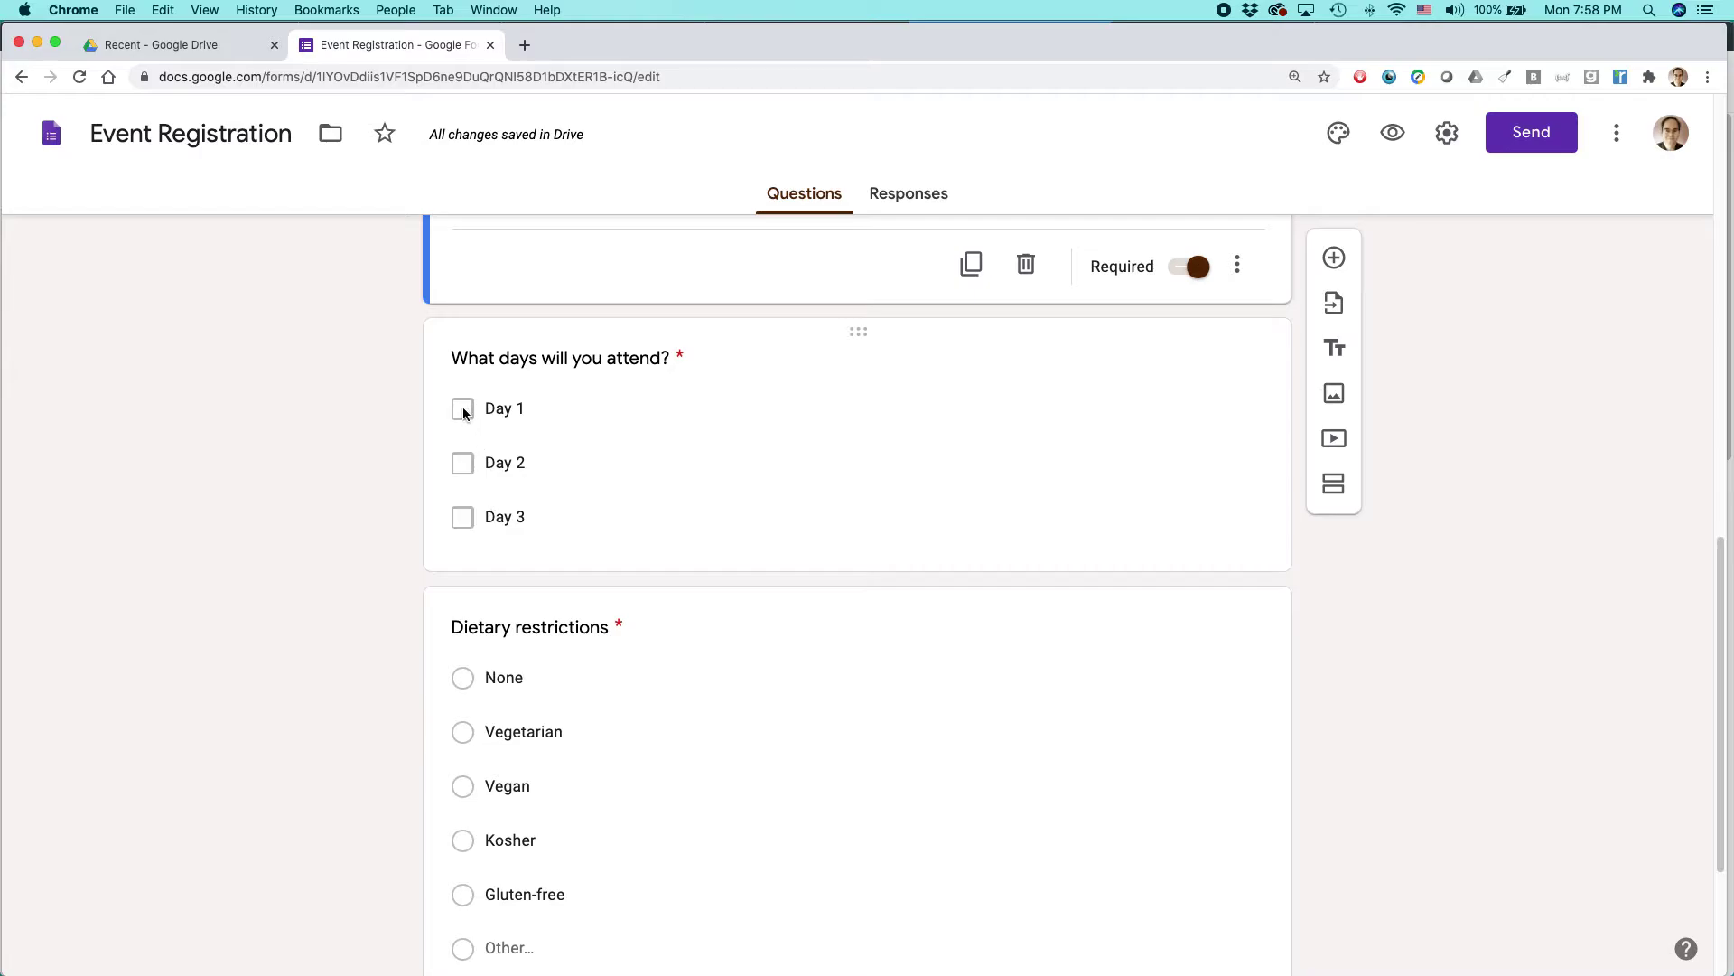
# Expand the 'What days will you attend?' checkbox question for editing
pyautogui.click(463, 409)
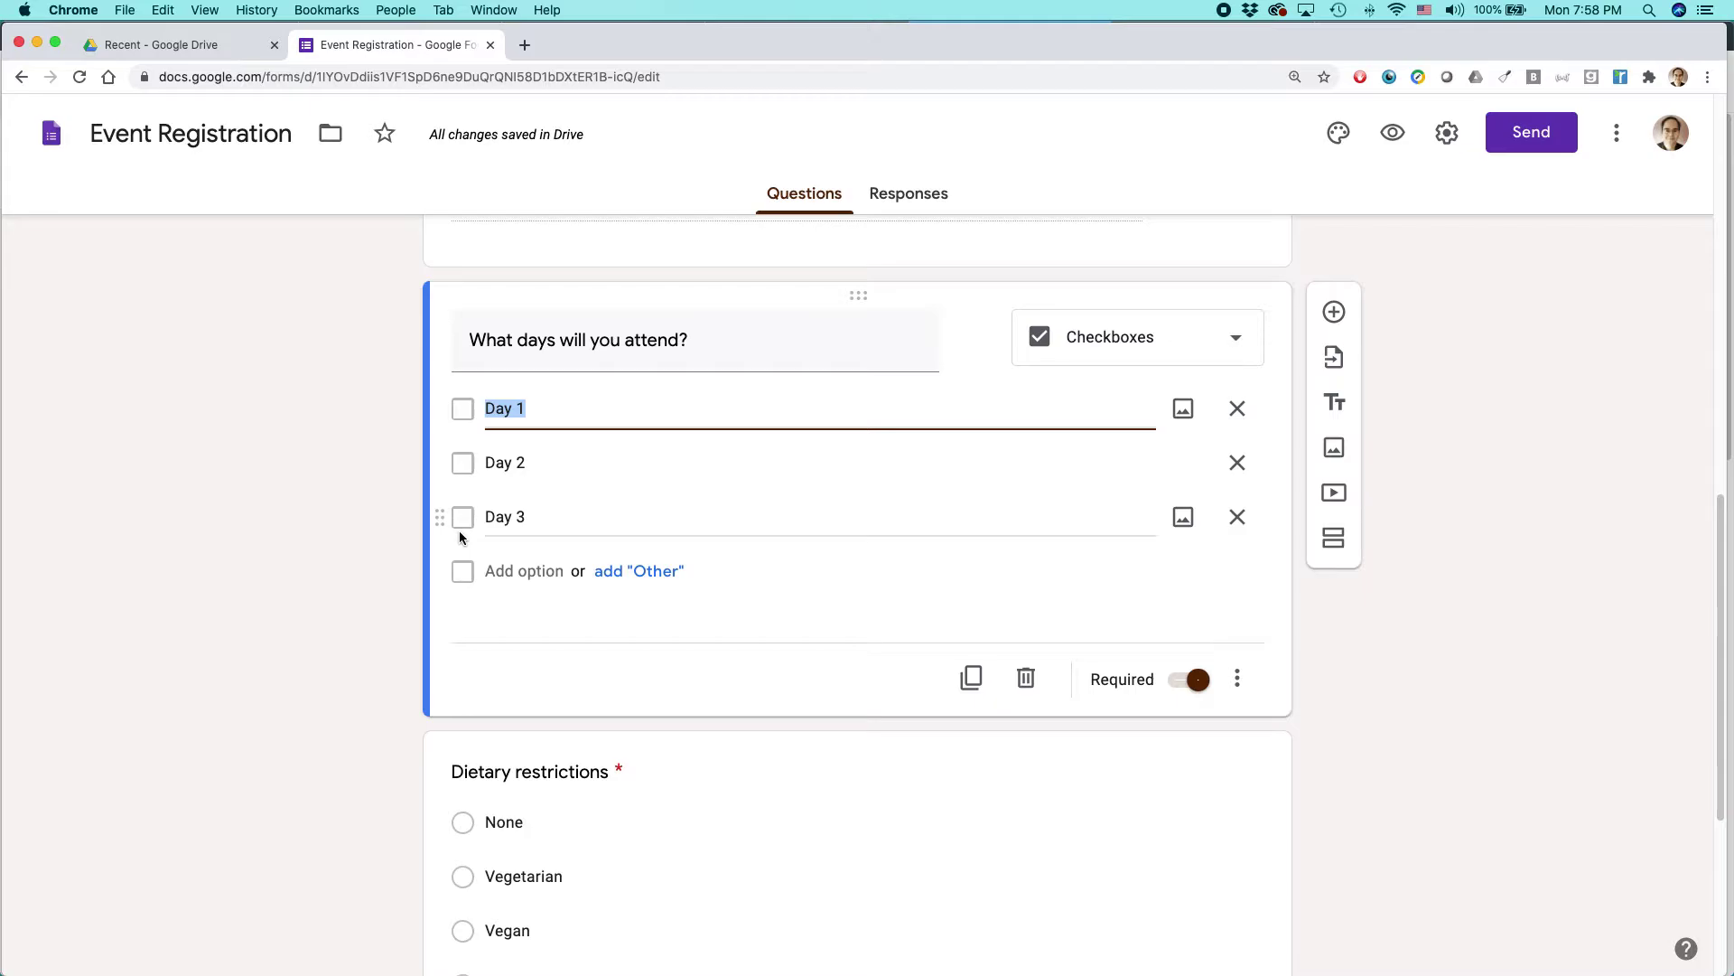
# Switch the days question to Multiple choice and retitle it 'Will you attend day 1?'
pyautogui.tripleClick(579, 339)
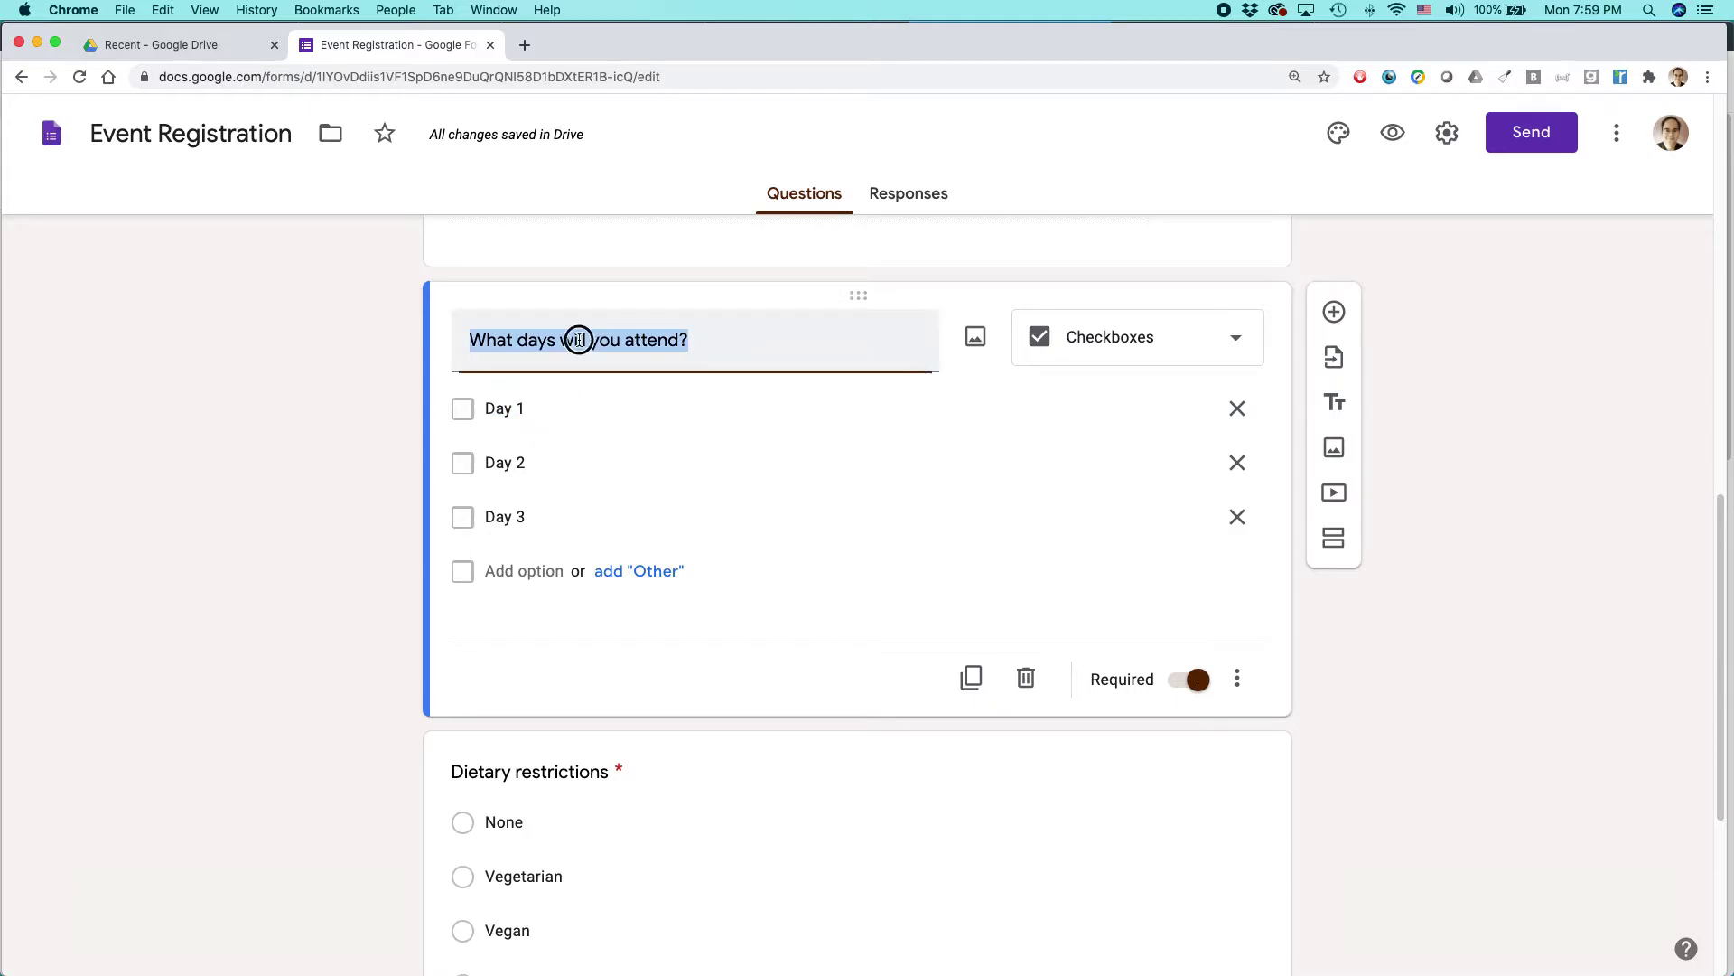
pyautogui.click(1238, 340)
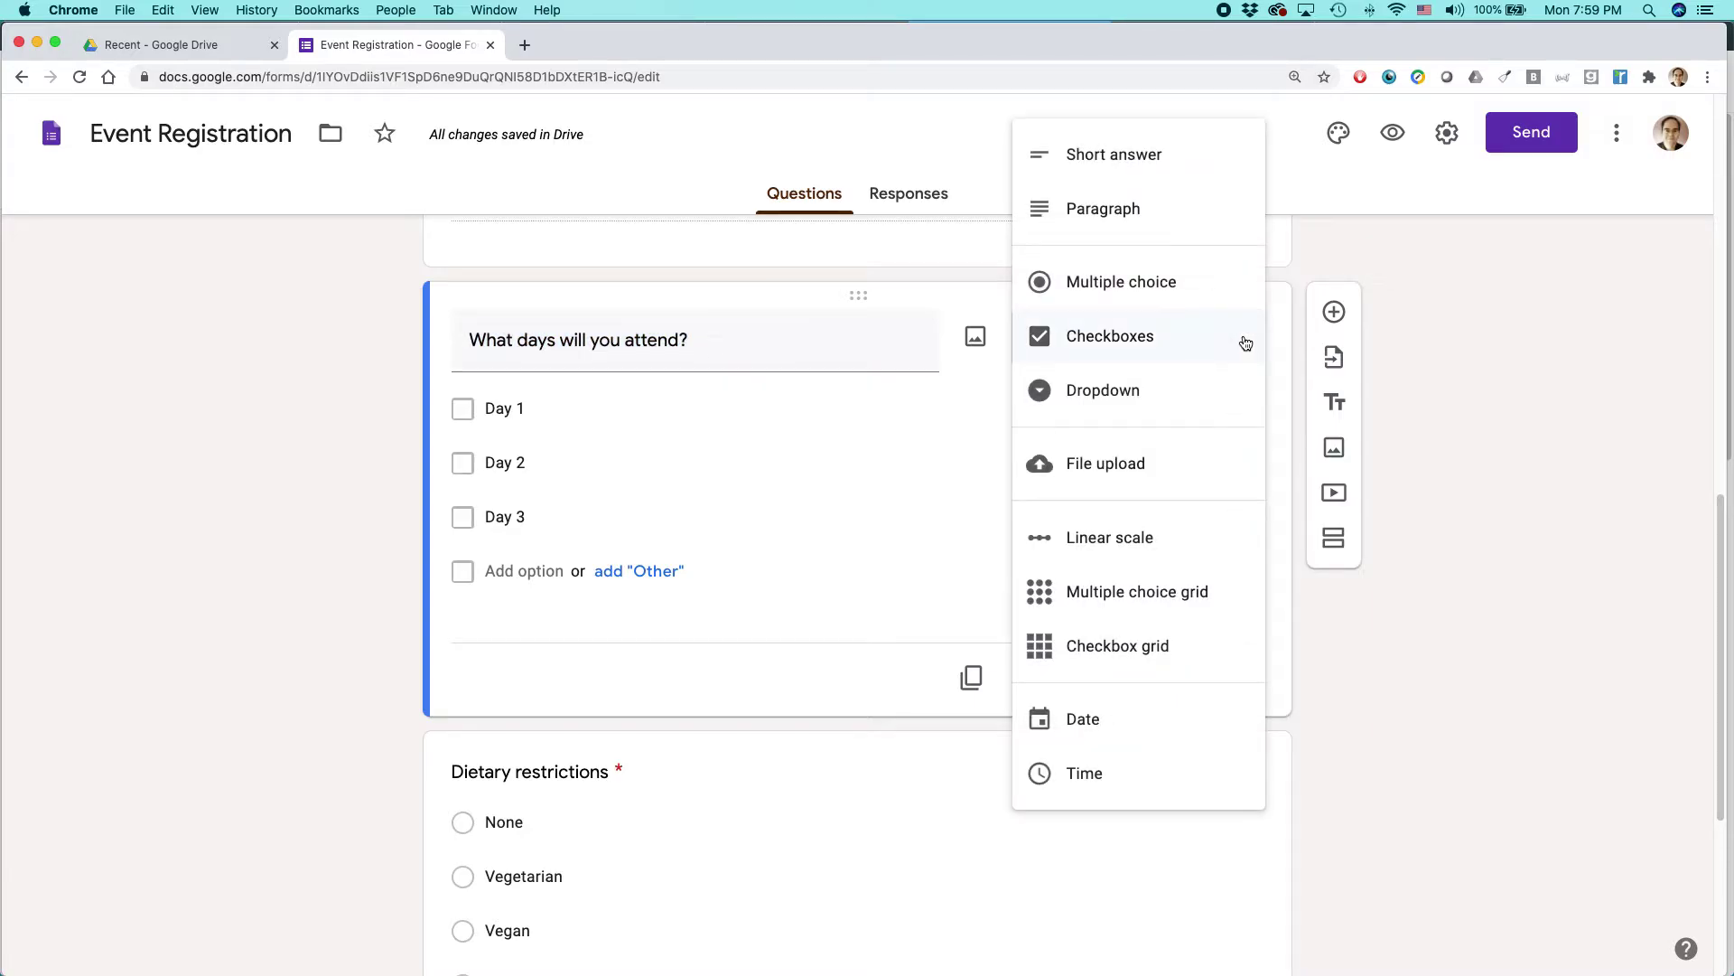
pyautogui.click(1183, 294)
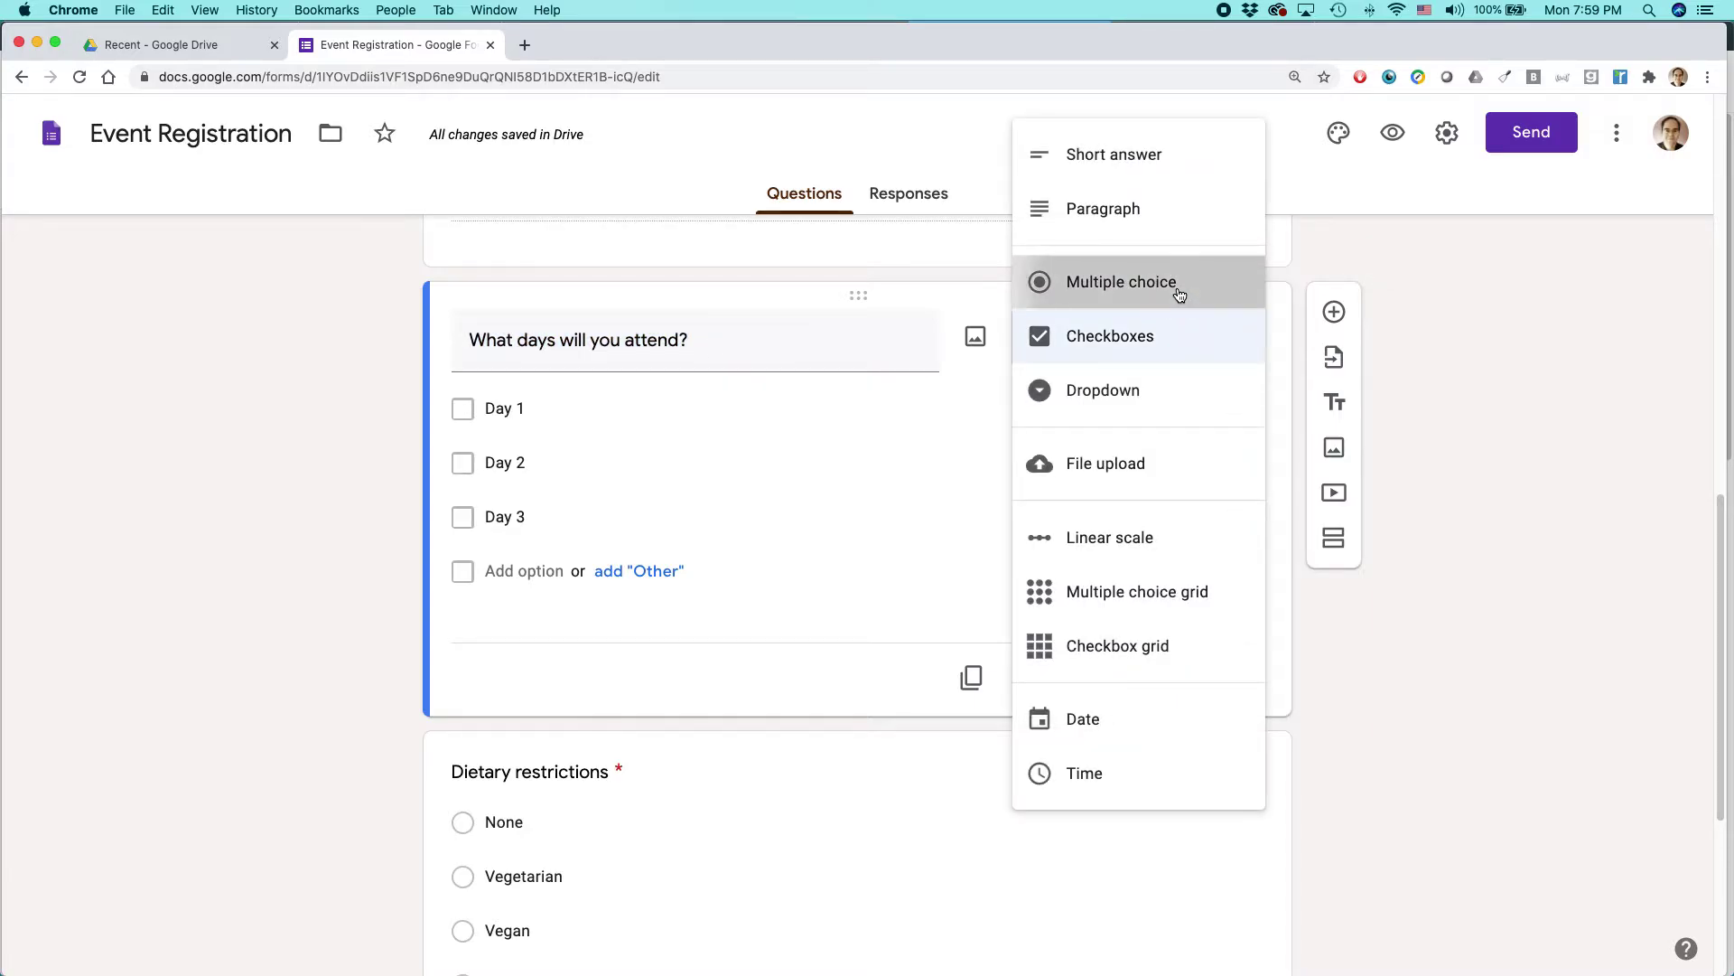
pyautogui.tripleClick(630, 330)
pyautogui.write('Wi')
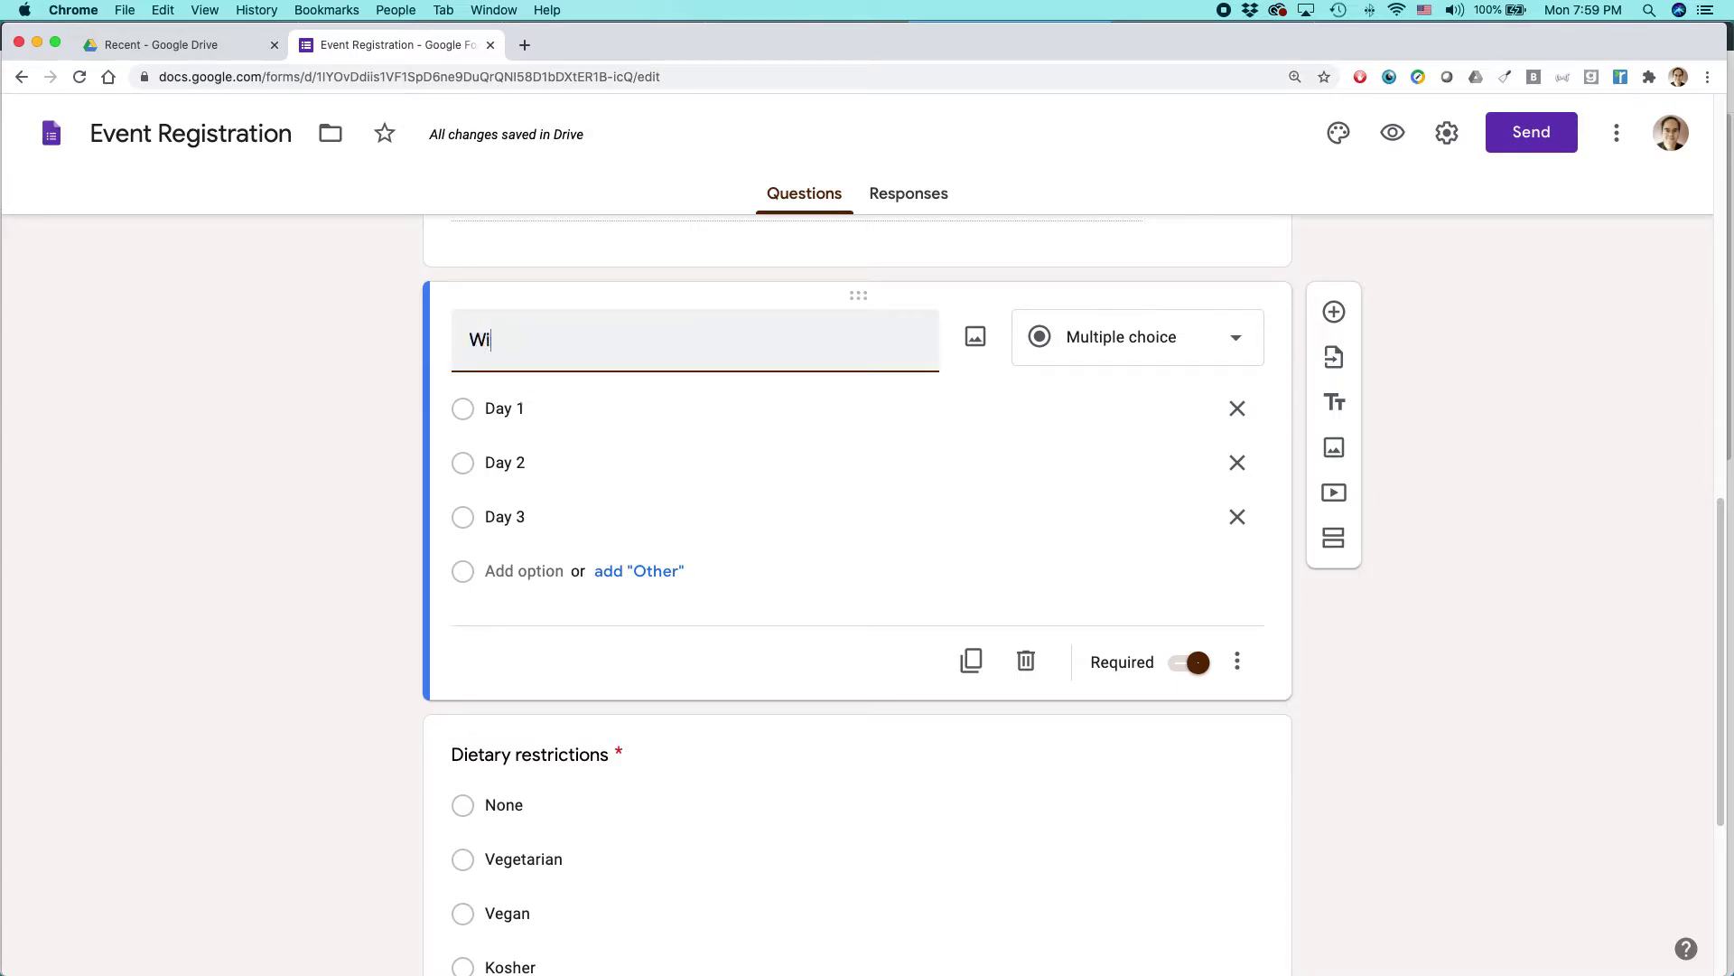
pyautogui.write('ll you attend day 1?')
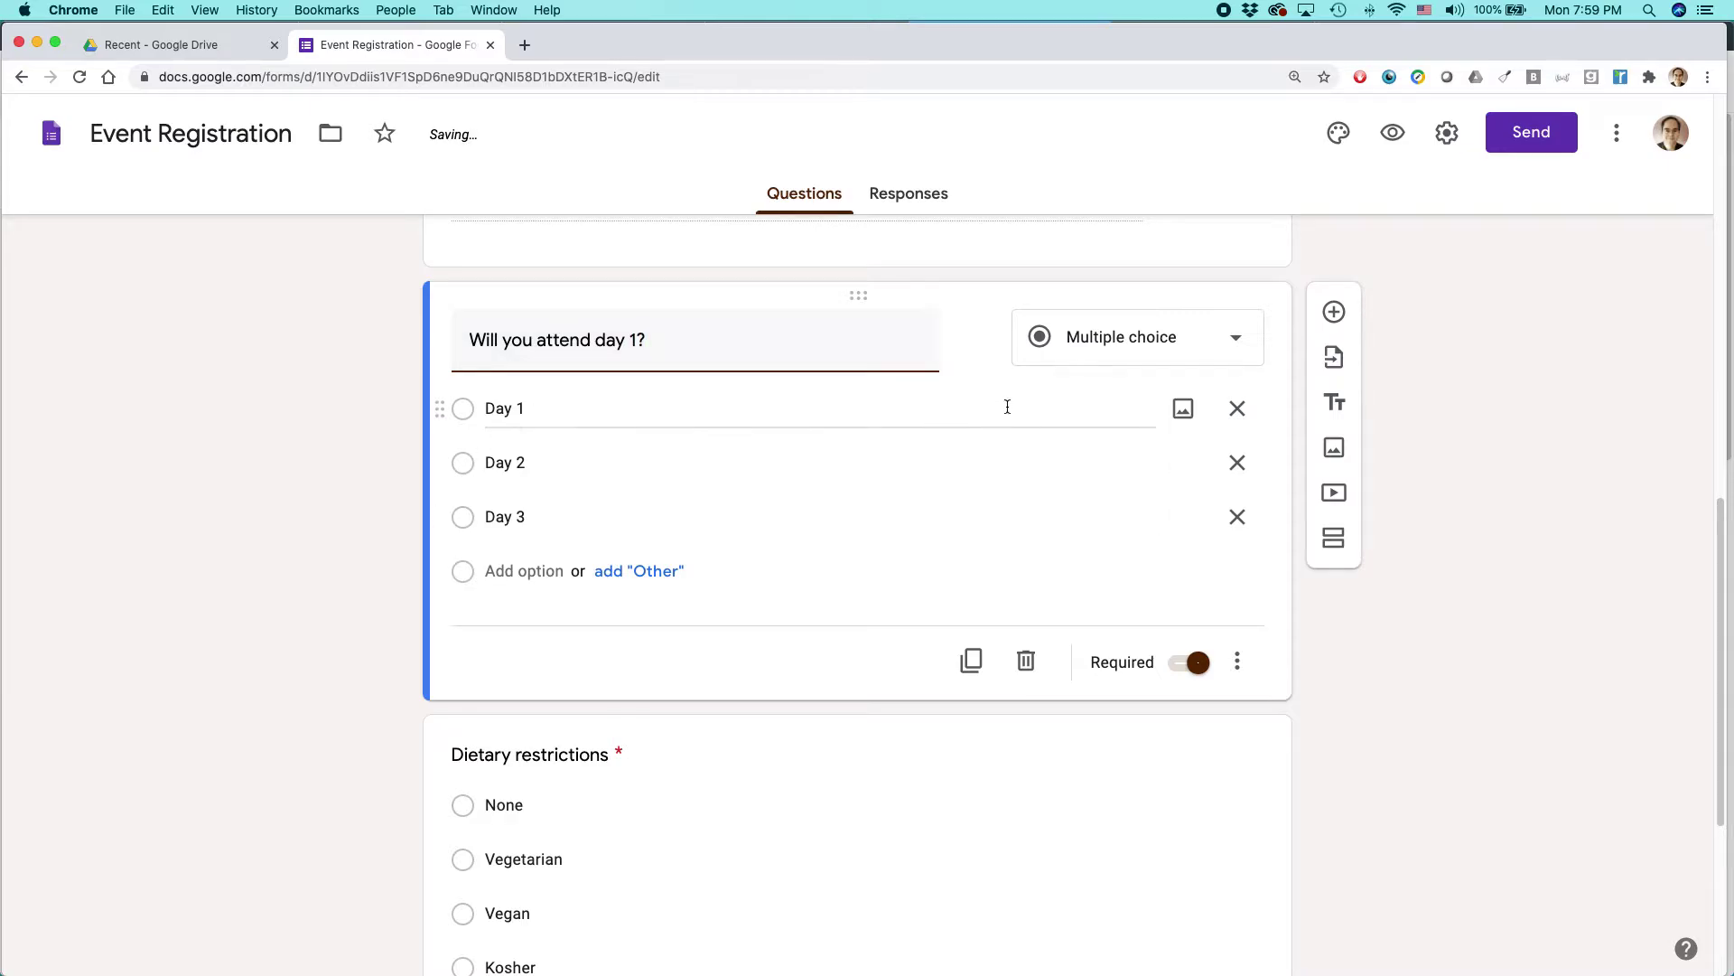
# Delete Day 2 and Day 3, rename Day 1 to Yes, and add No and Other options
pyautogui.click(1239, 520)
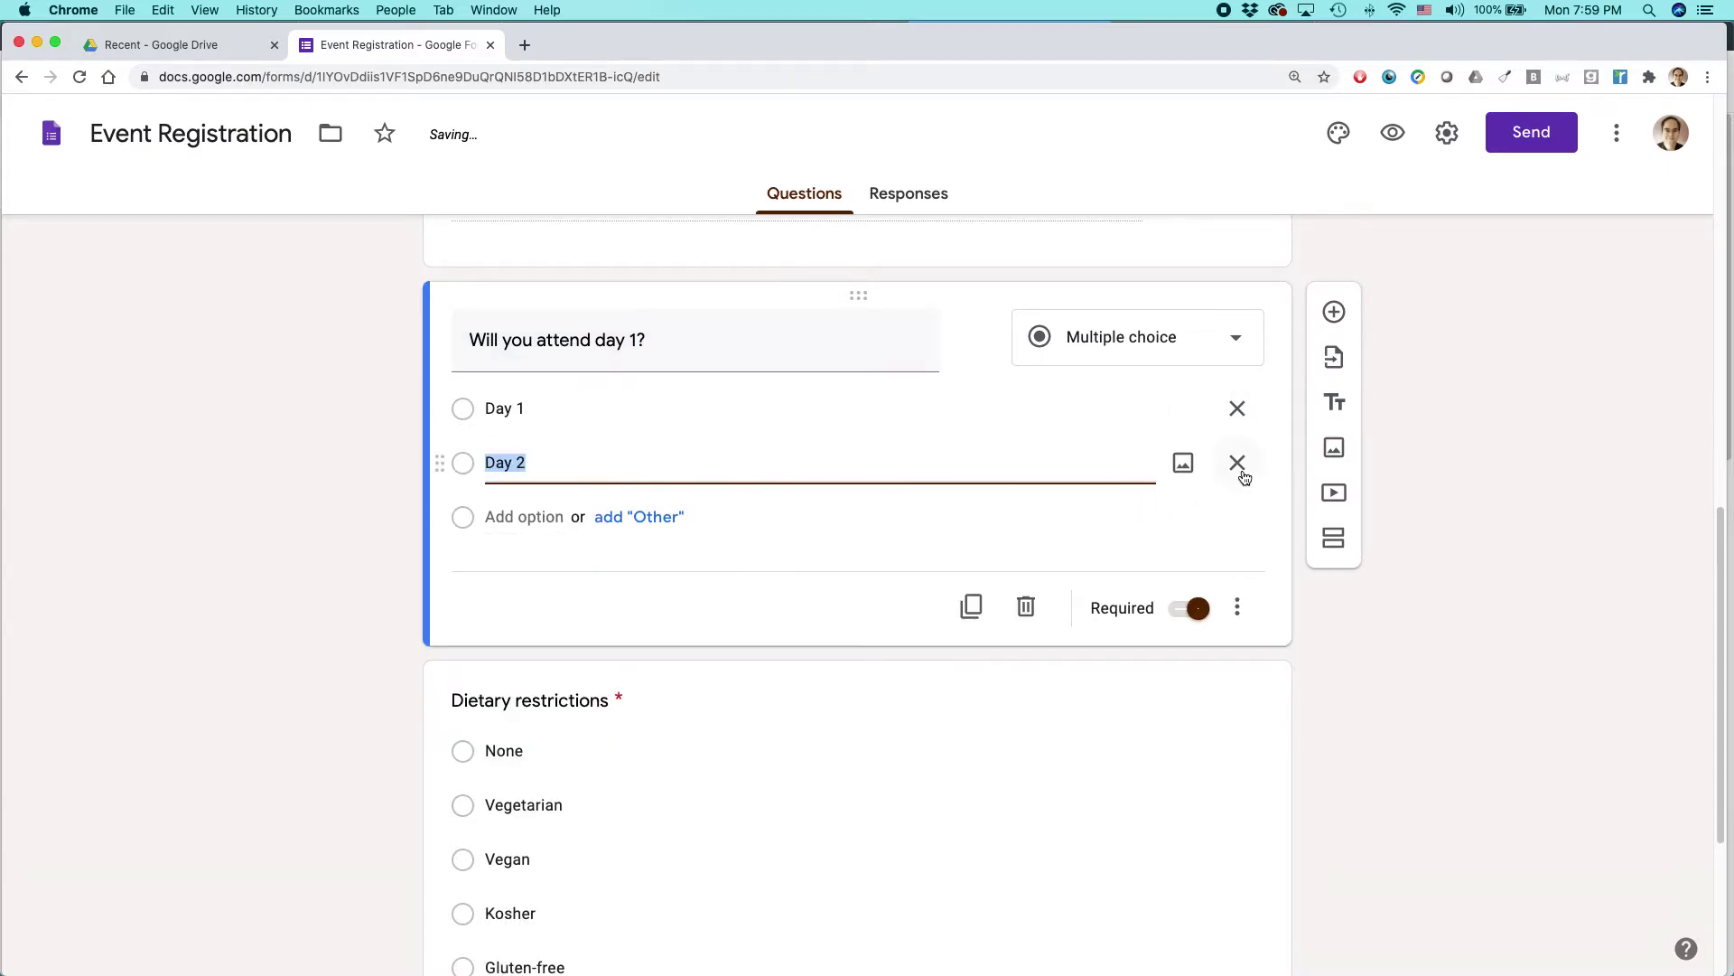
pyautogui.click(1242, 473)
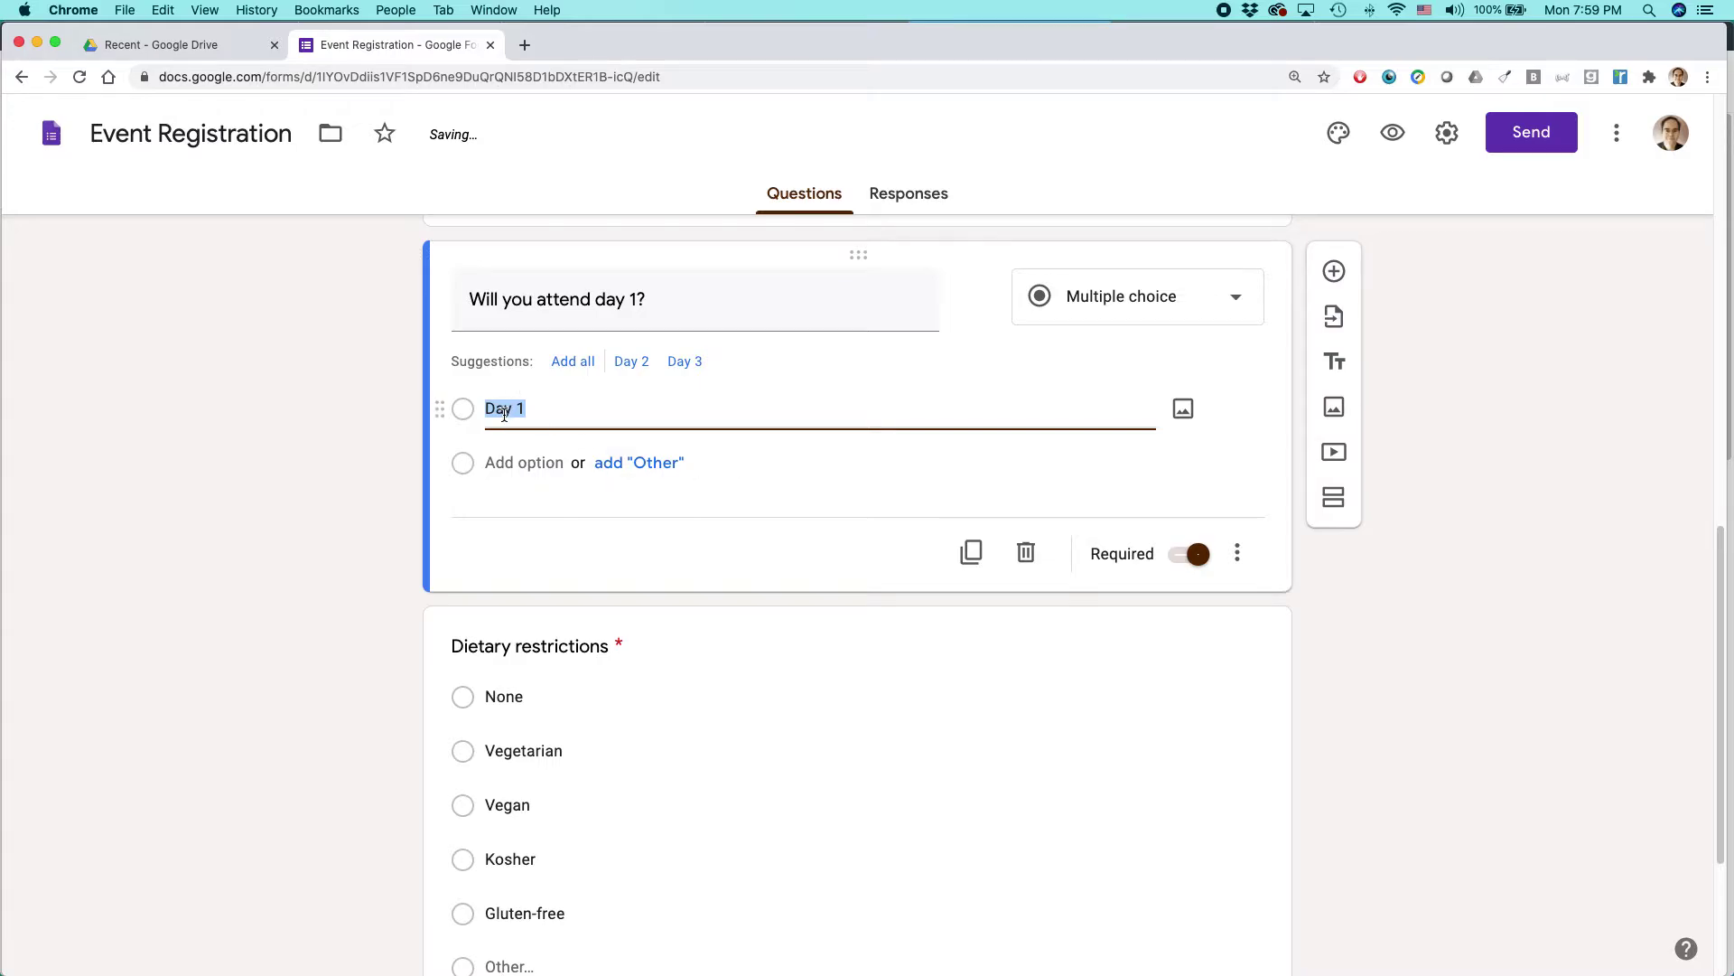
pyautogui.write('Yes')
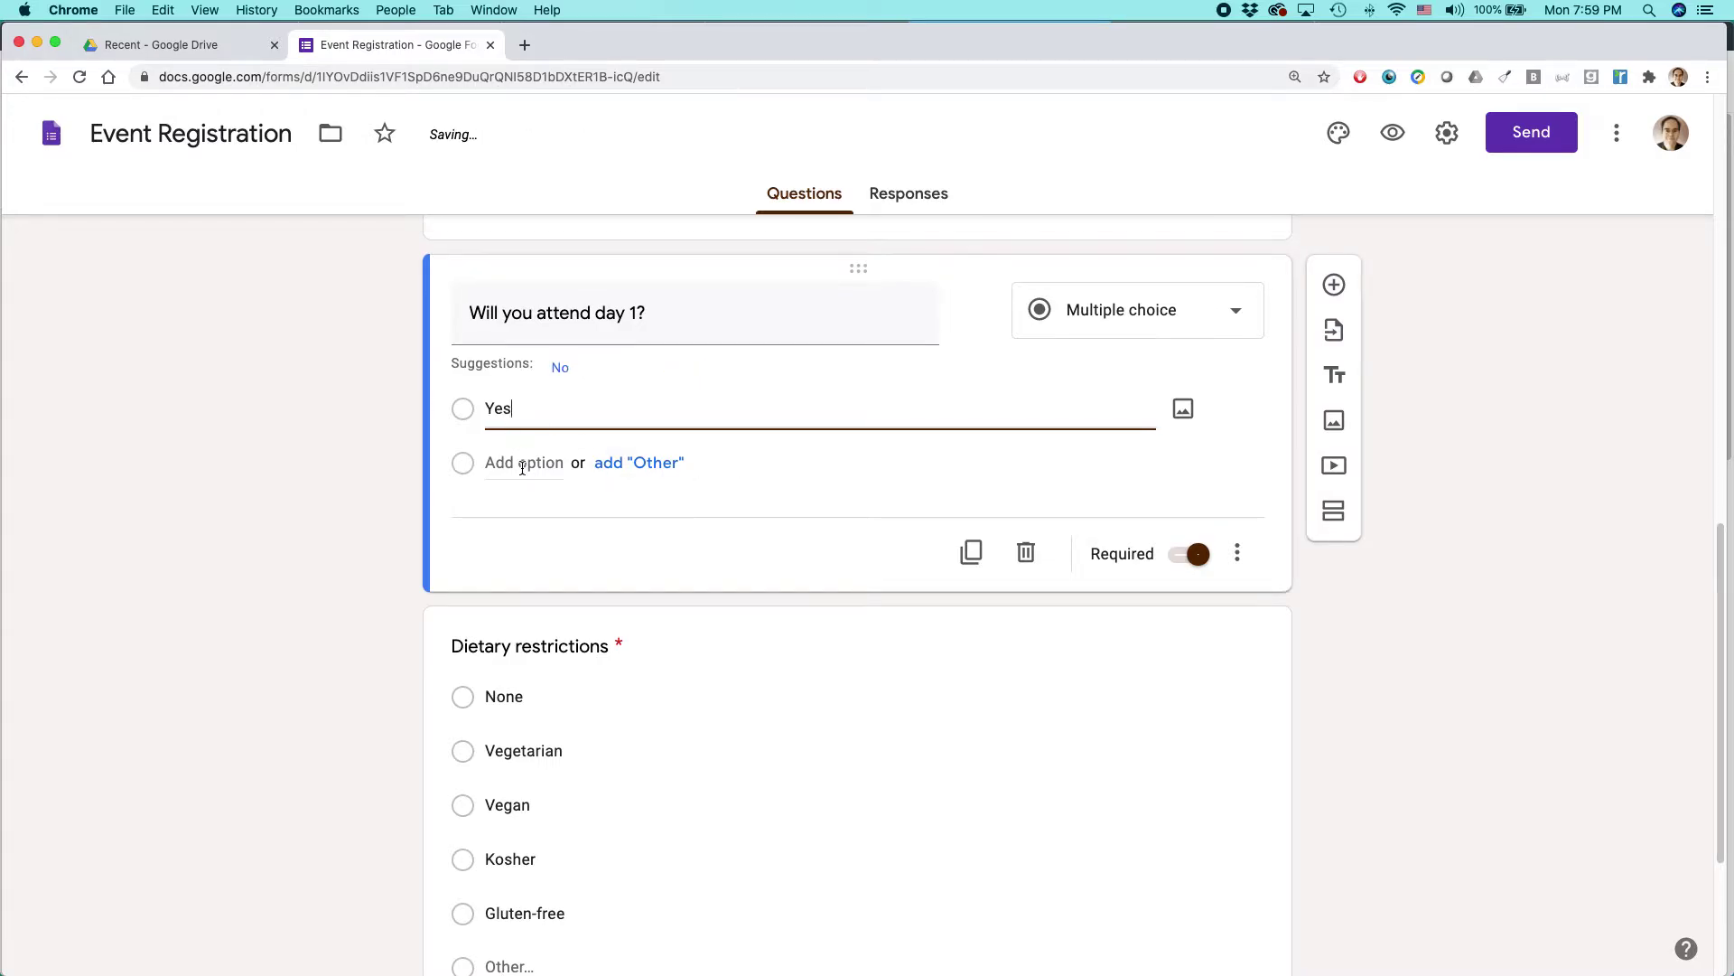
pyautogui.click(522, 465)
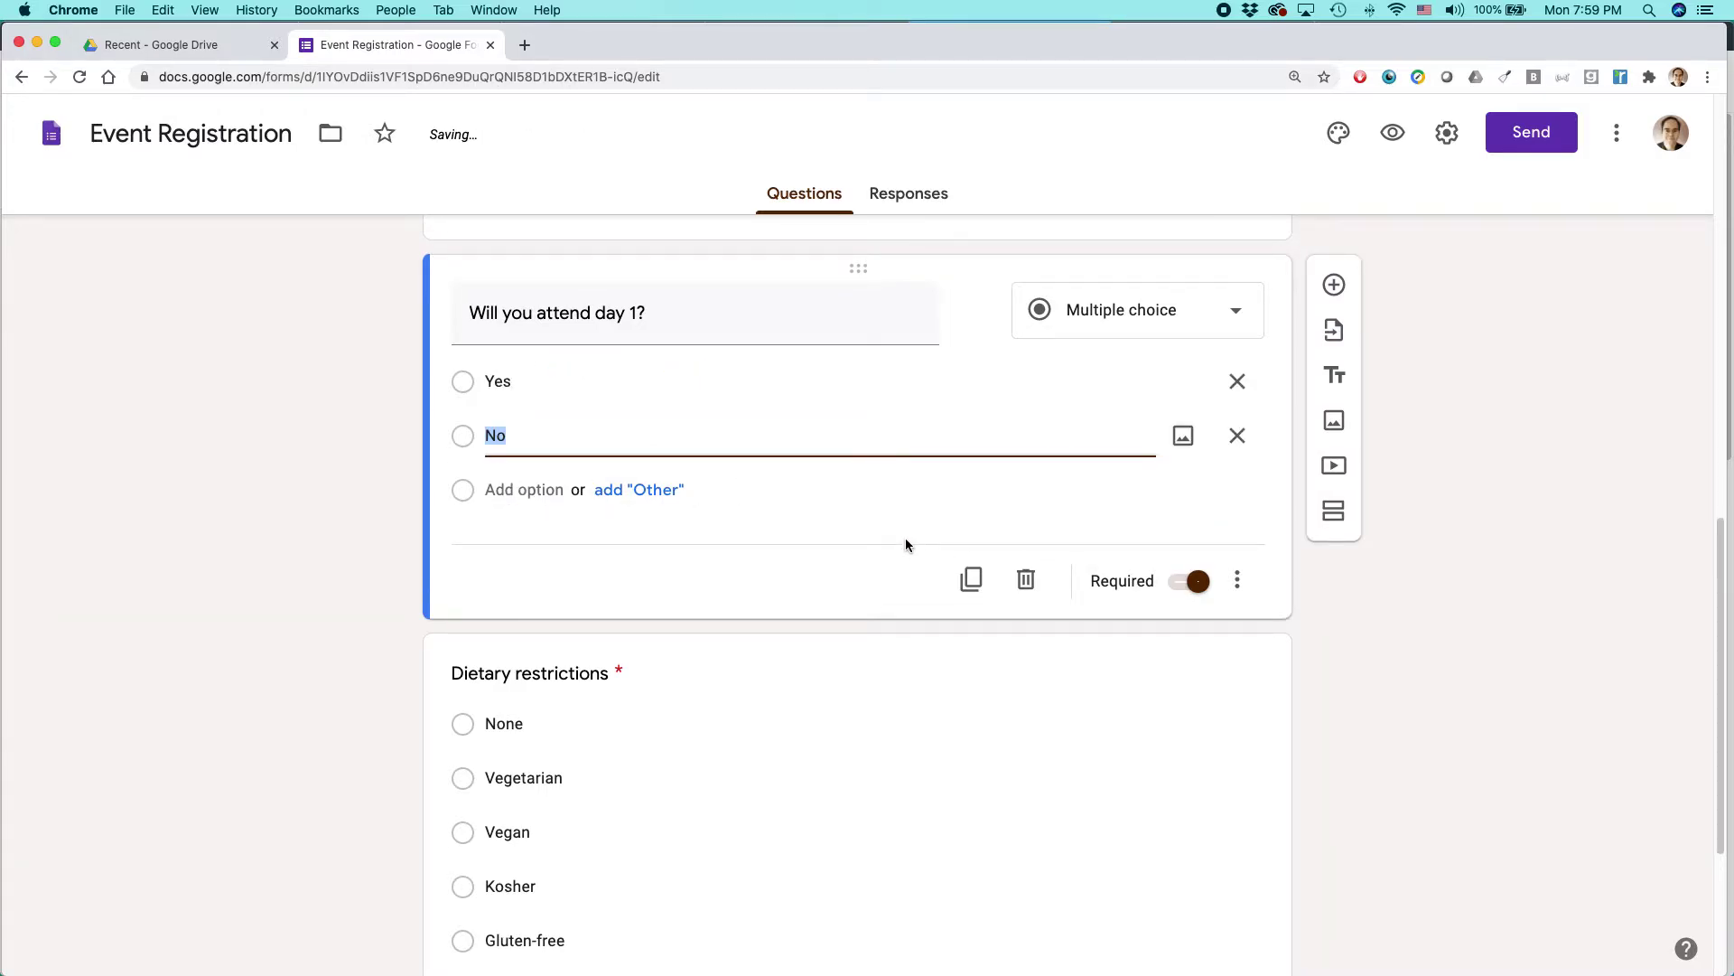
pyautogui.click(642, 491)
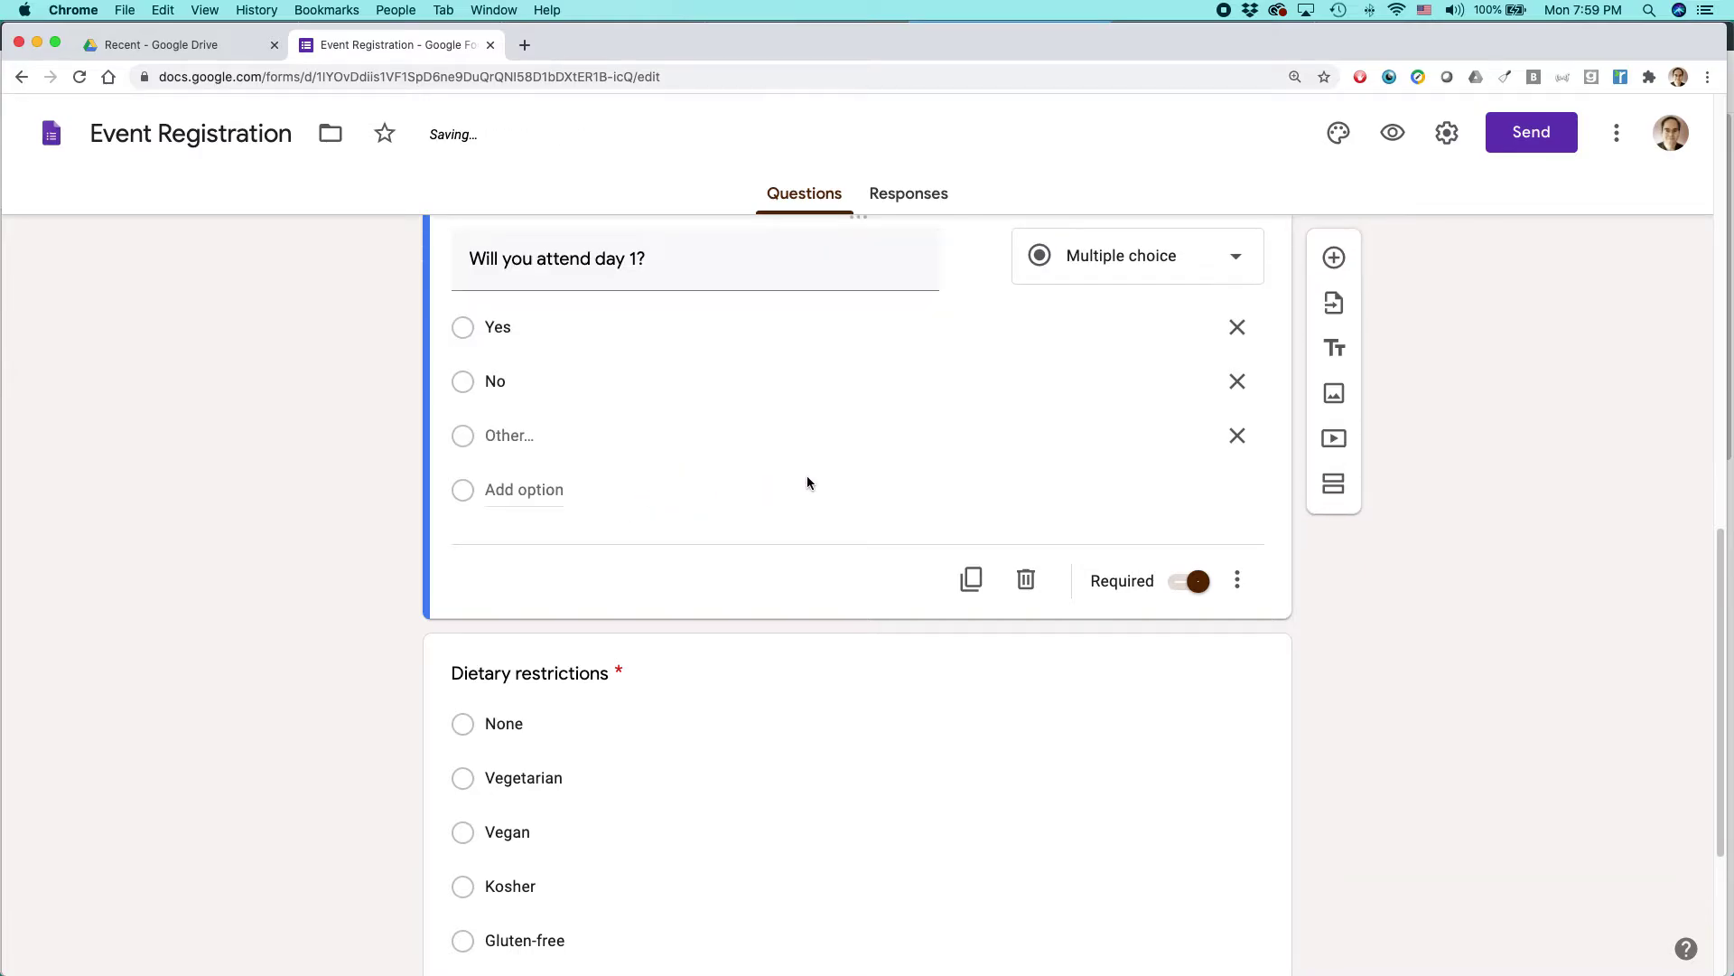
pyautogui.scroll(1, 877, 462)
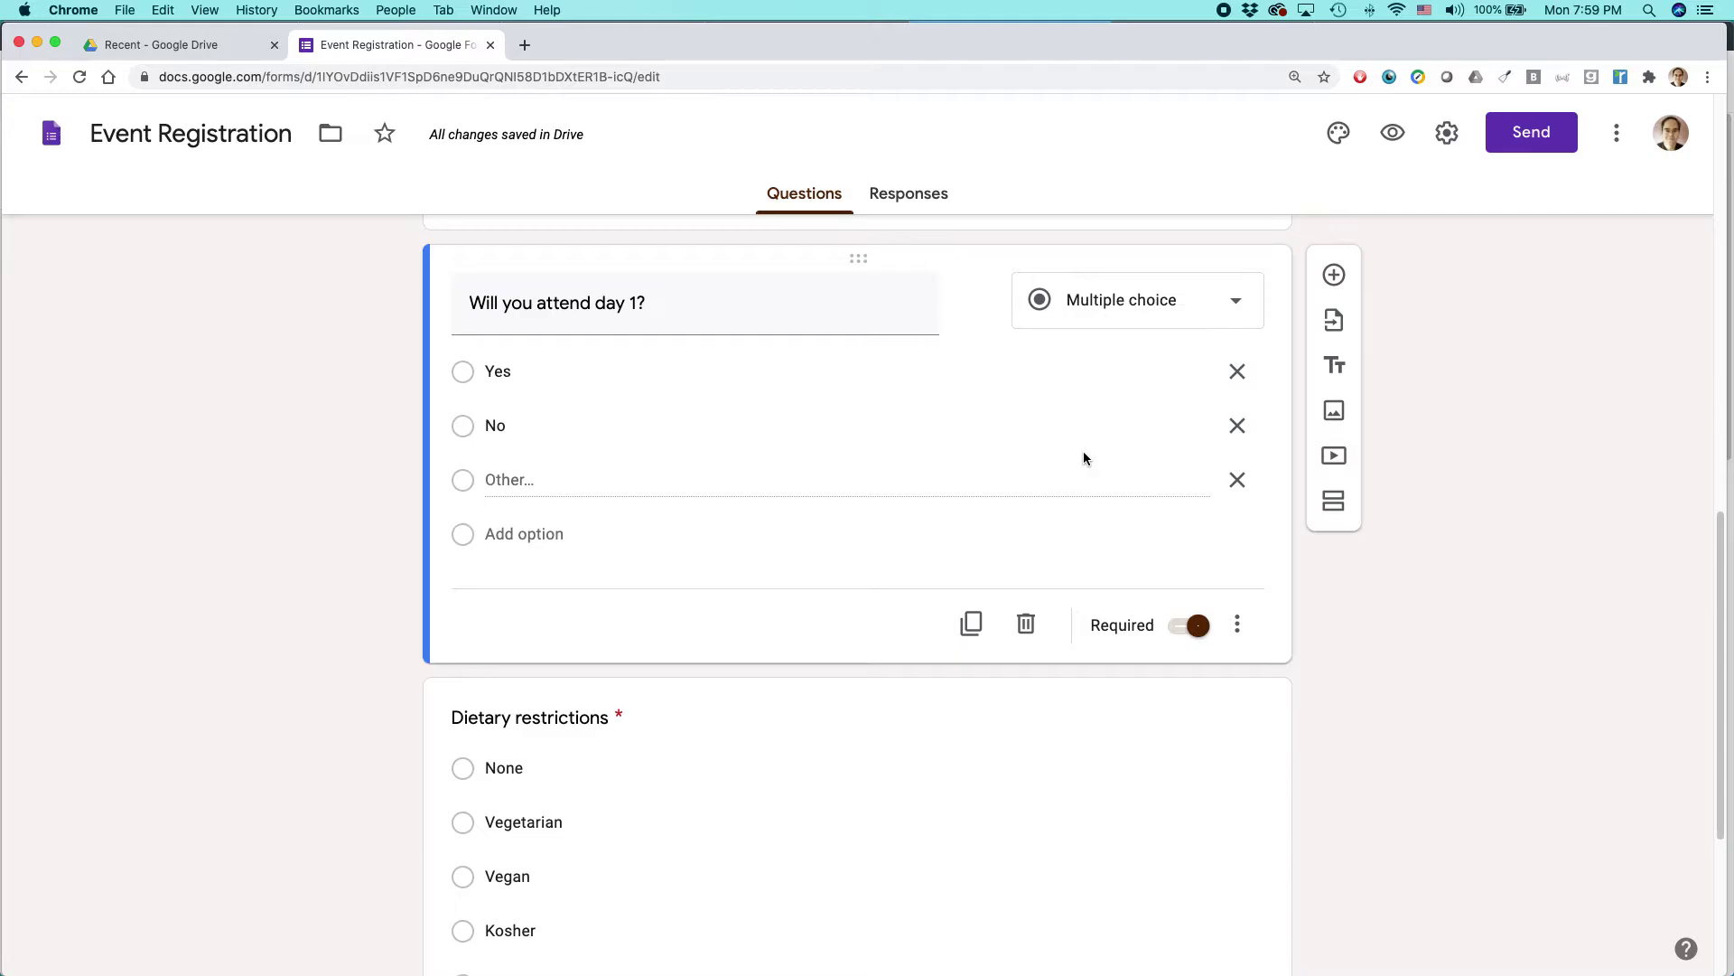
pyautogui.click(1243, 632)
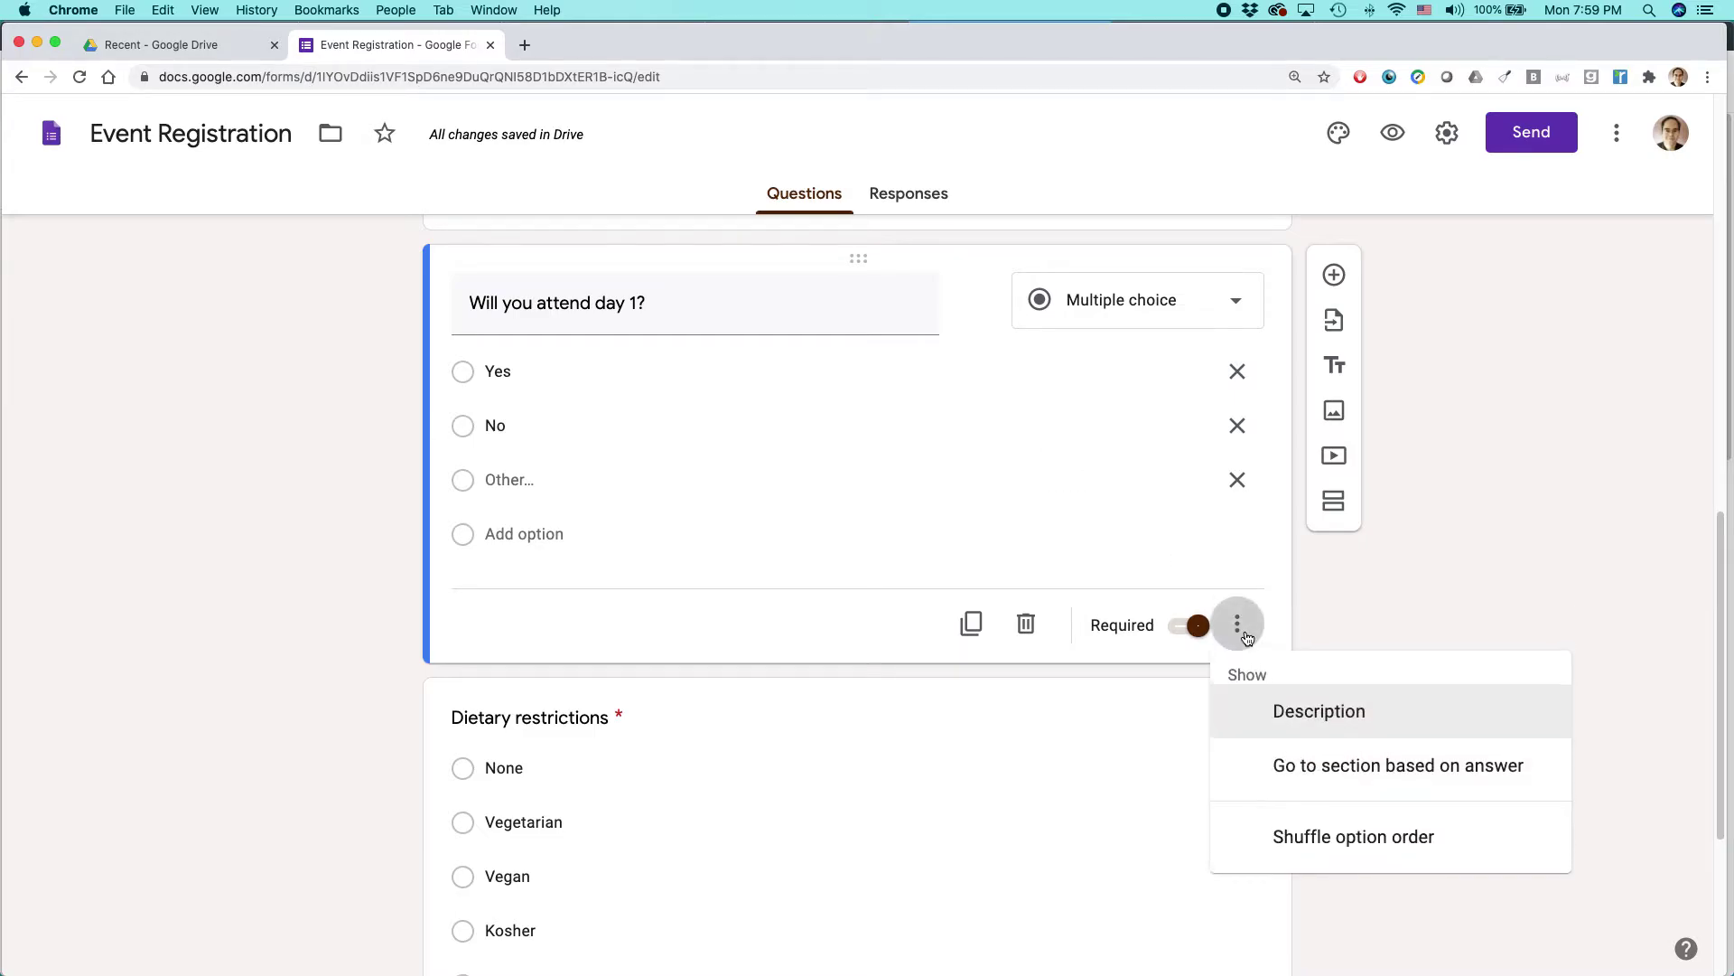
pyautogui.click(1495, 569)
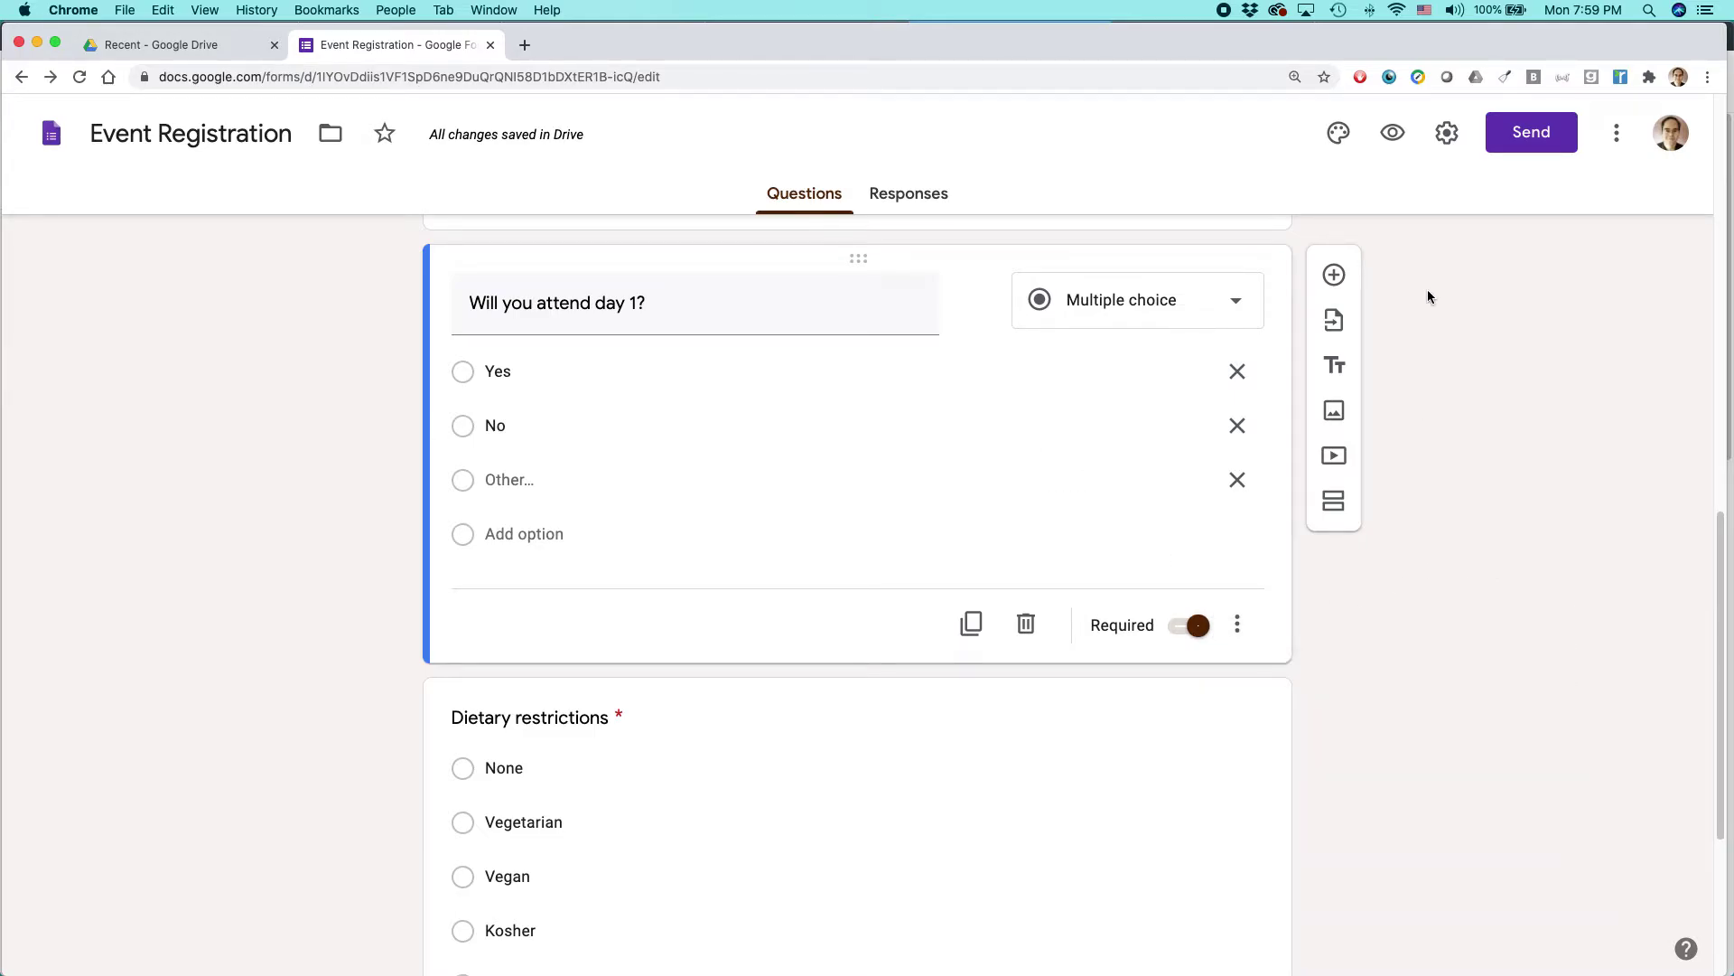
# Add the question 'Will you attend day 2?' with Yes, No and Maybe answers
pyautogui.click(1336, 275)
pyautogui.write('Will you attend ')
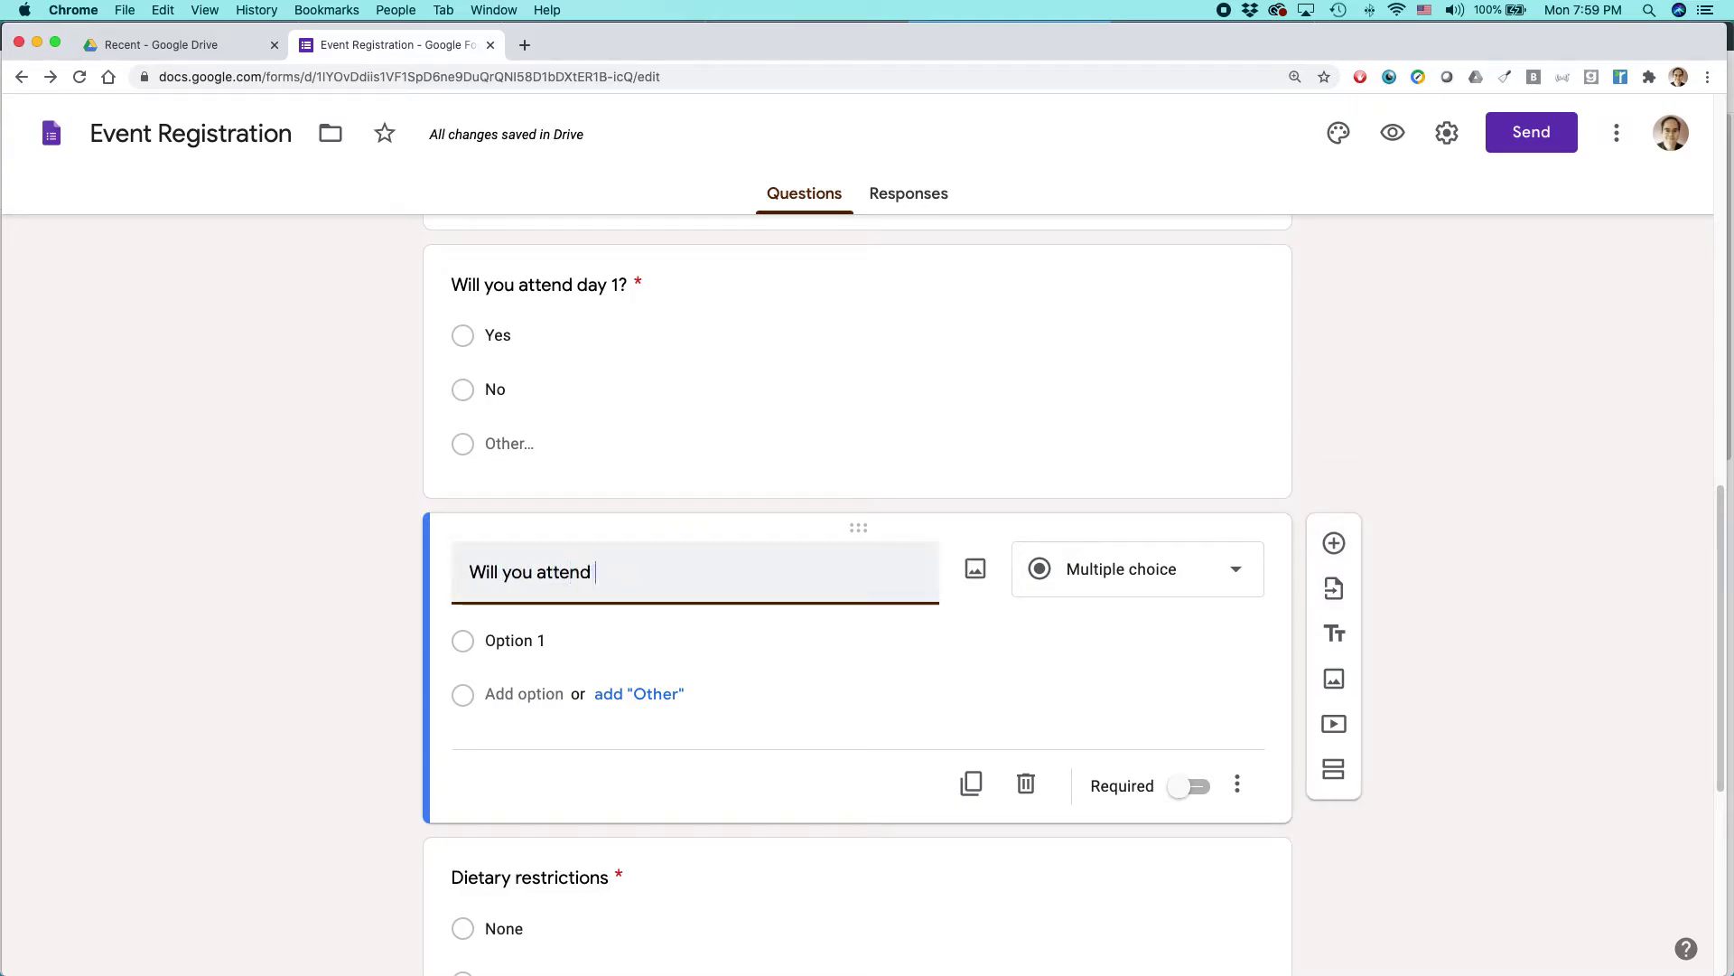
pyautogui.write('day 2')
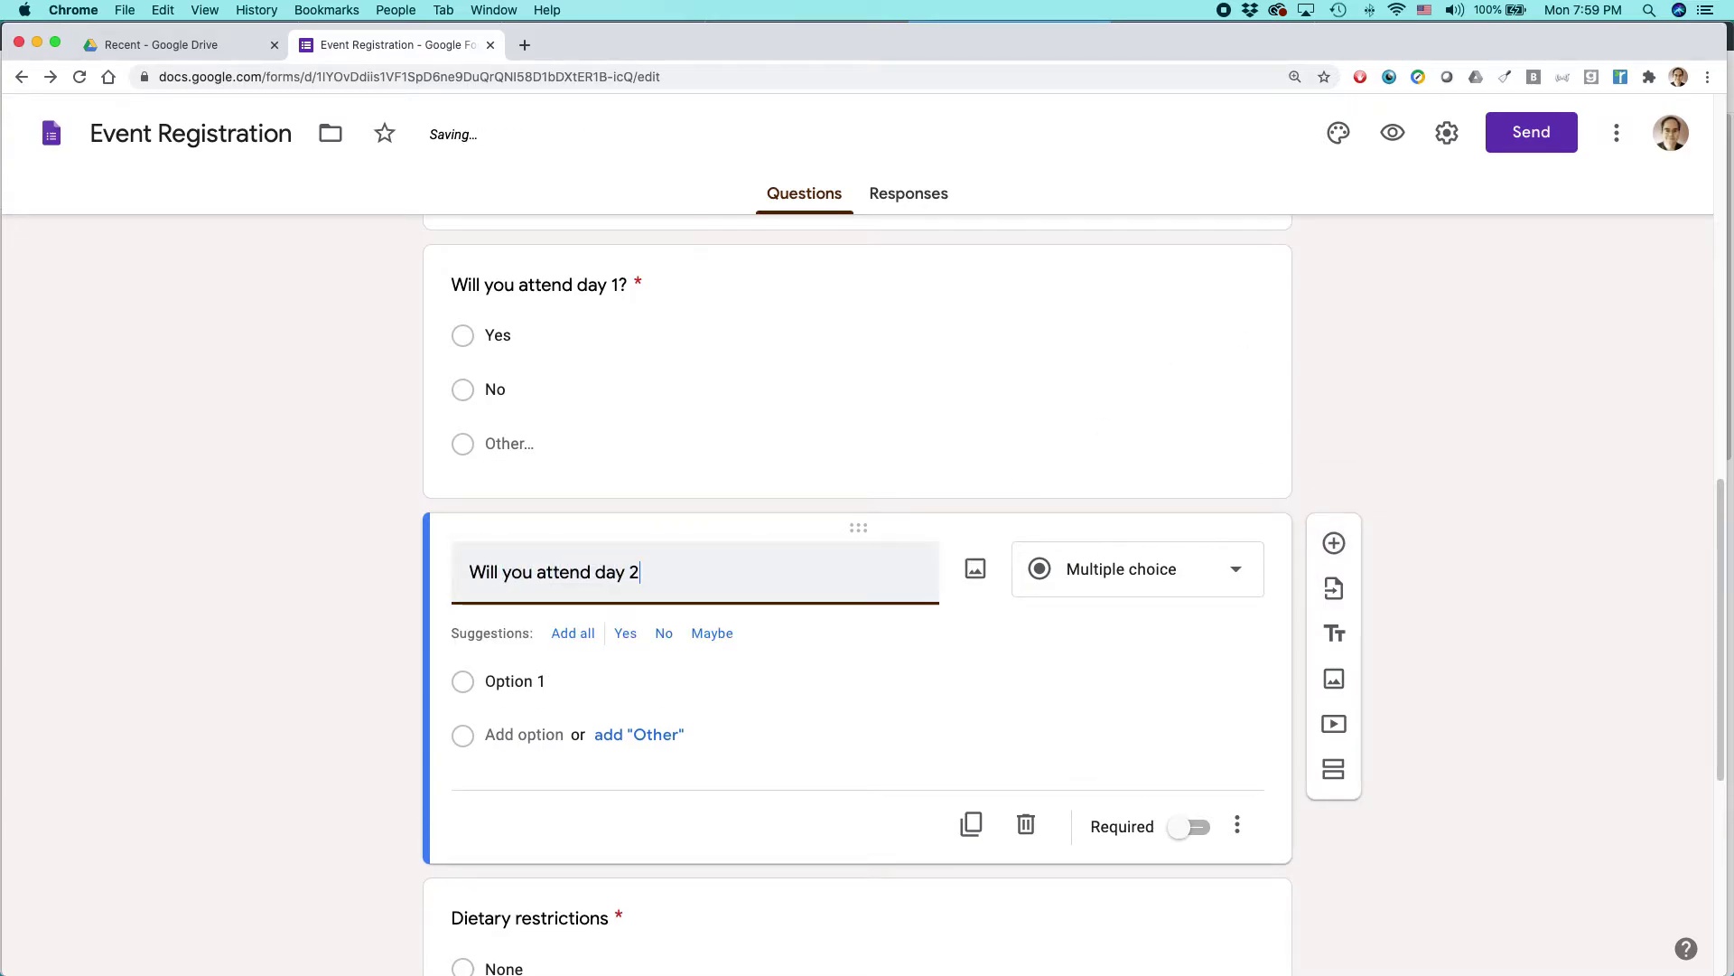
pyautogui.write('?')
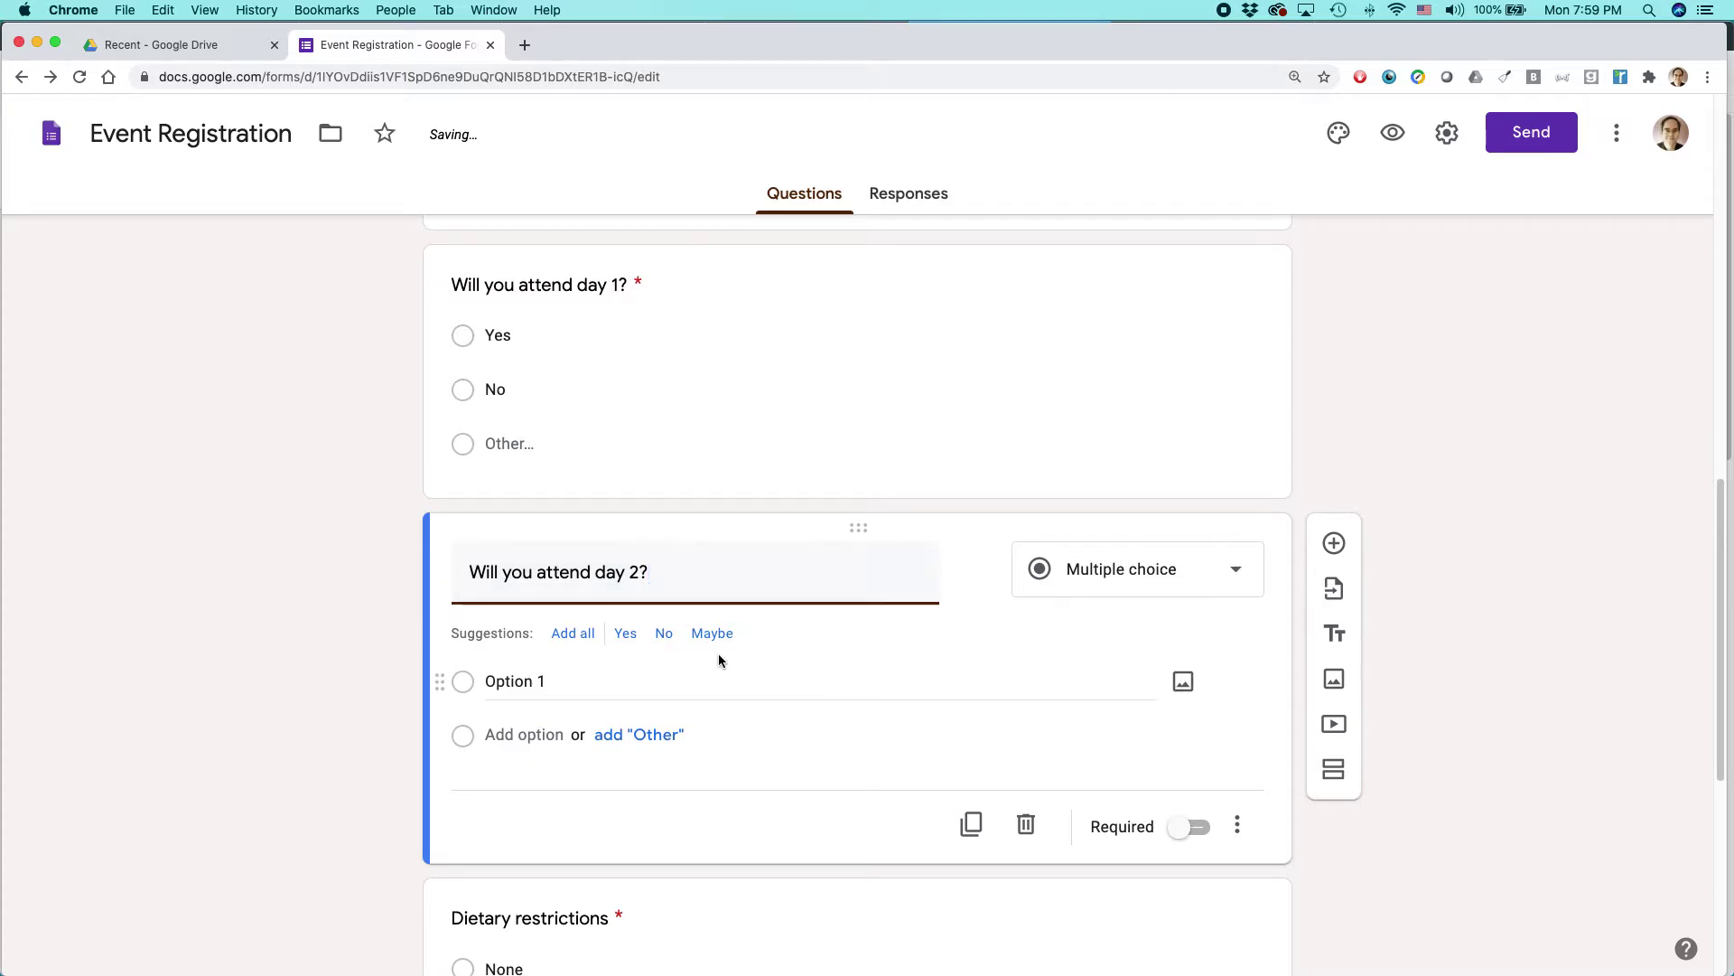
pyautogui.click(573, 632)
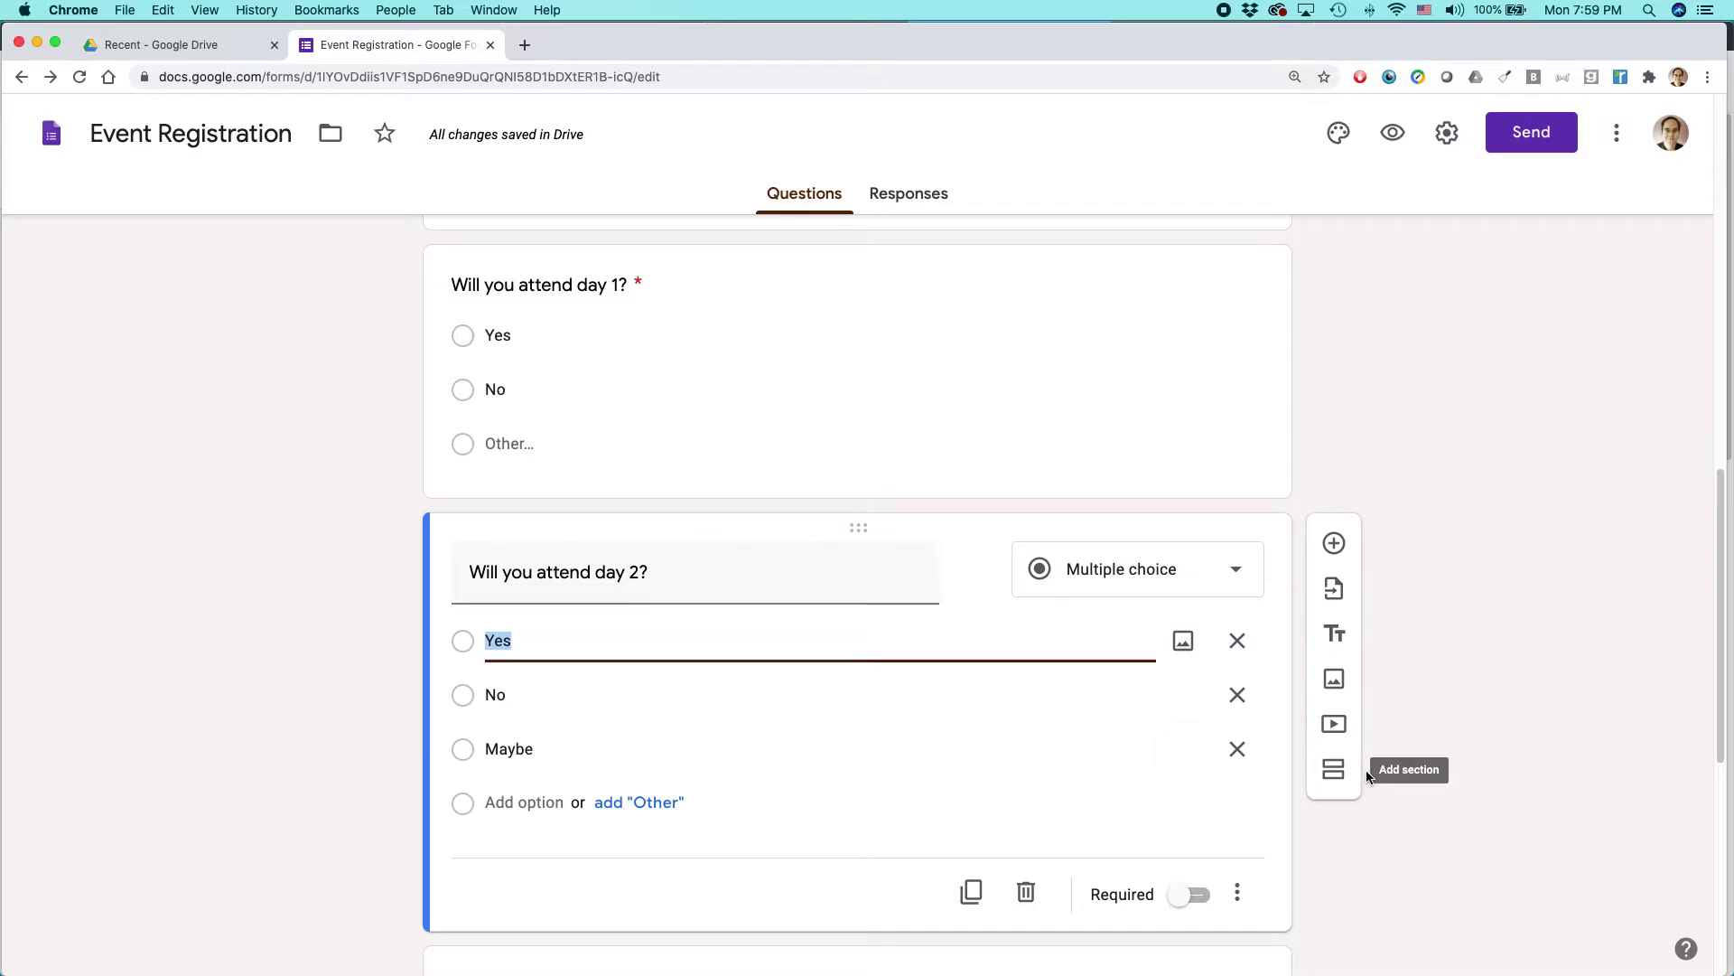
pyautogui.scroll(-3, 1366, 769)
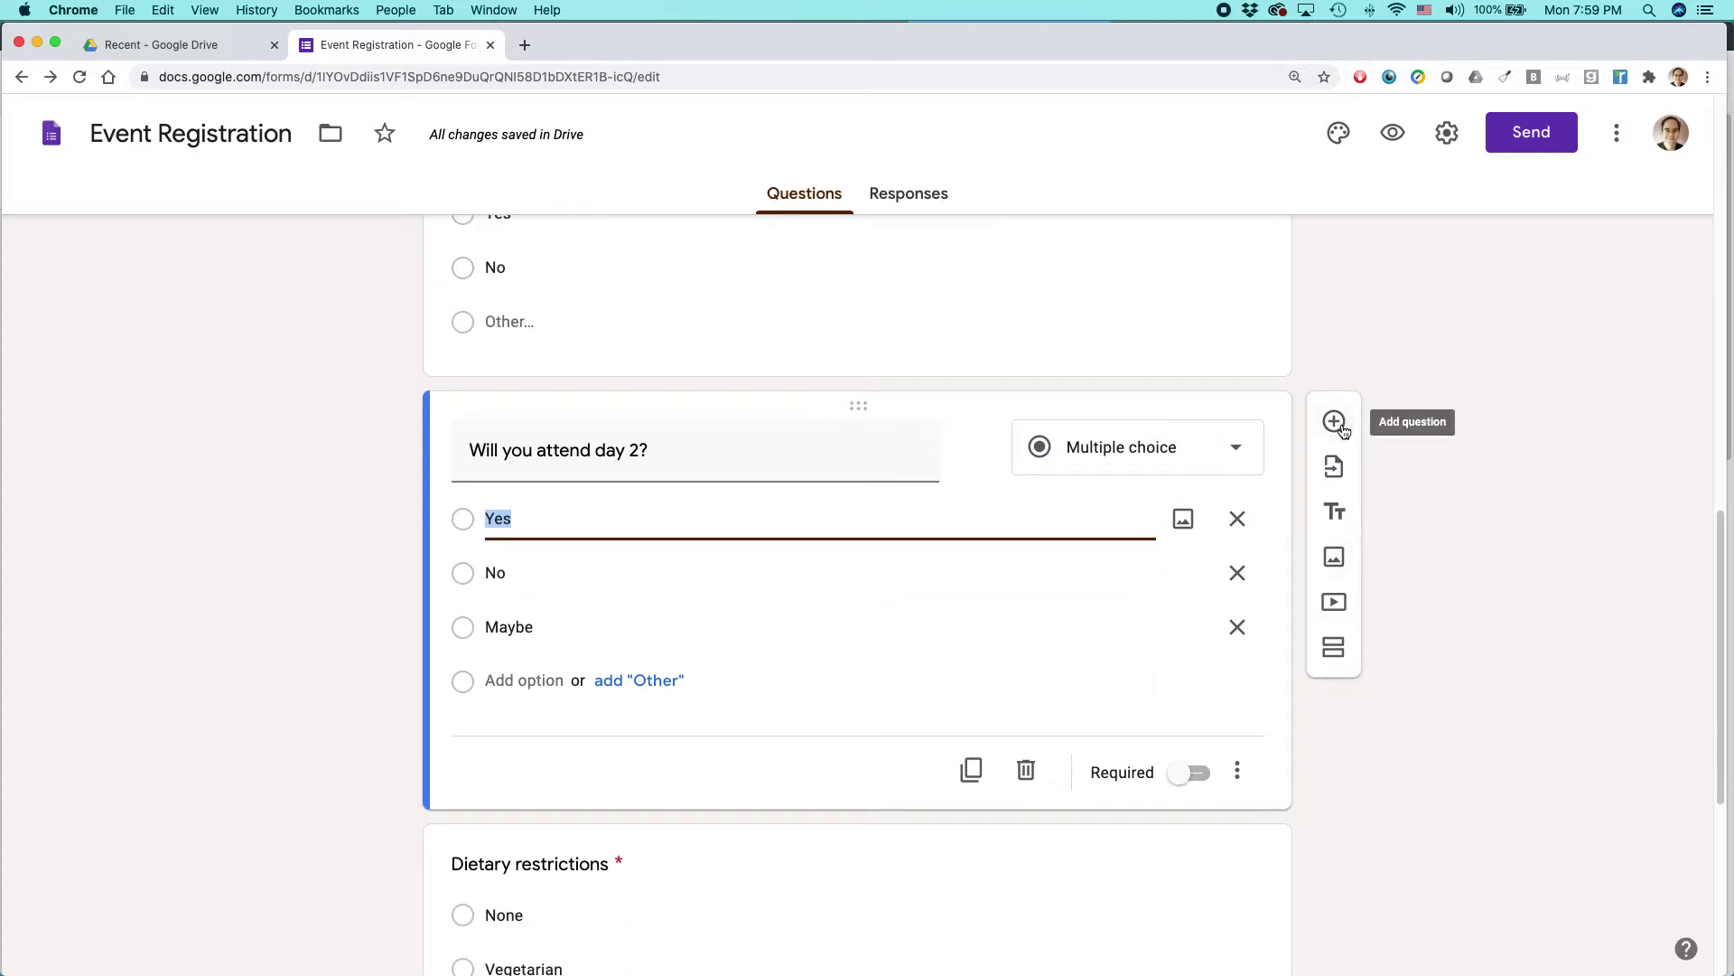
# Add the question 'Will you attend day 3?' with Yes, No and Maybe answers
pyautogui.click(1335, 422)
pyautogui.write('W')
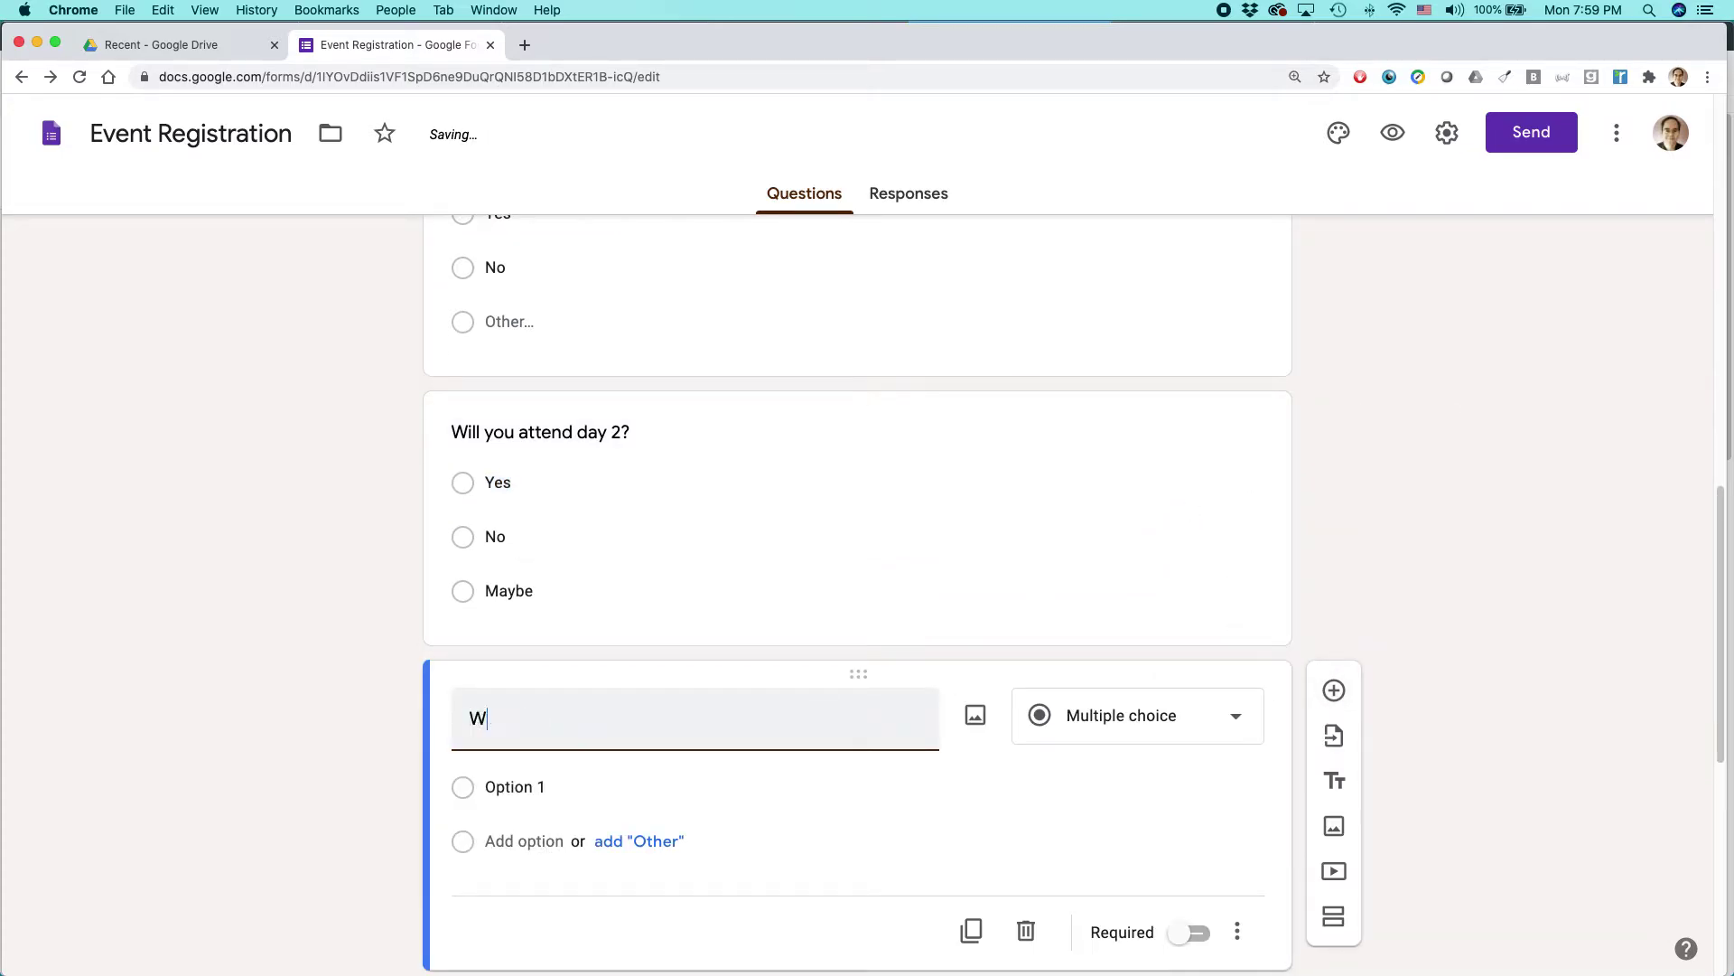
pyautogui.write('ill you ')
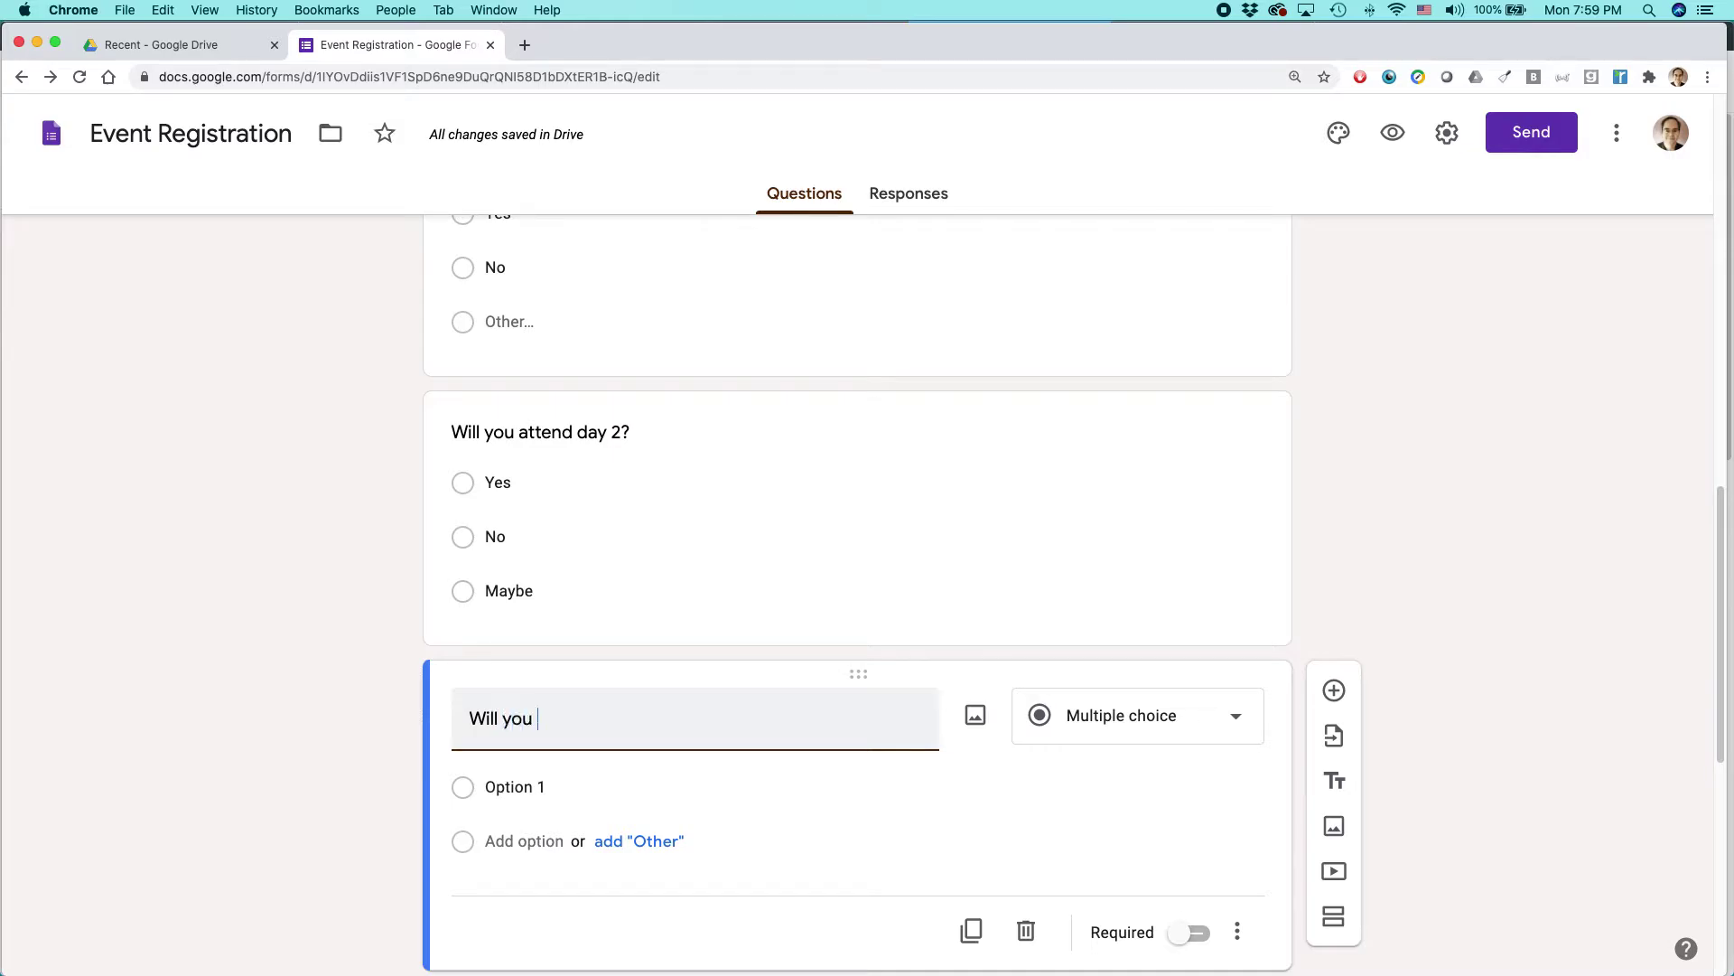
pyautogui.write('attend day 3?')
pyautogui.click(566, 781)
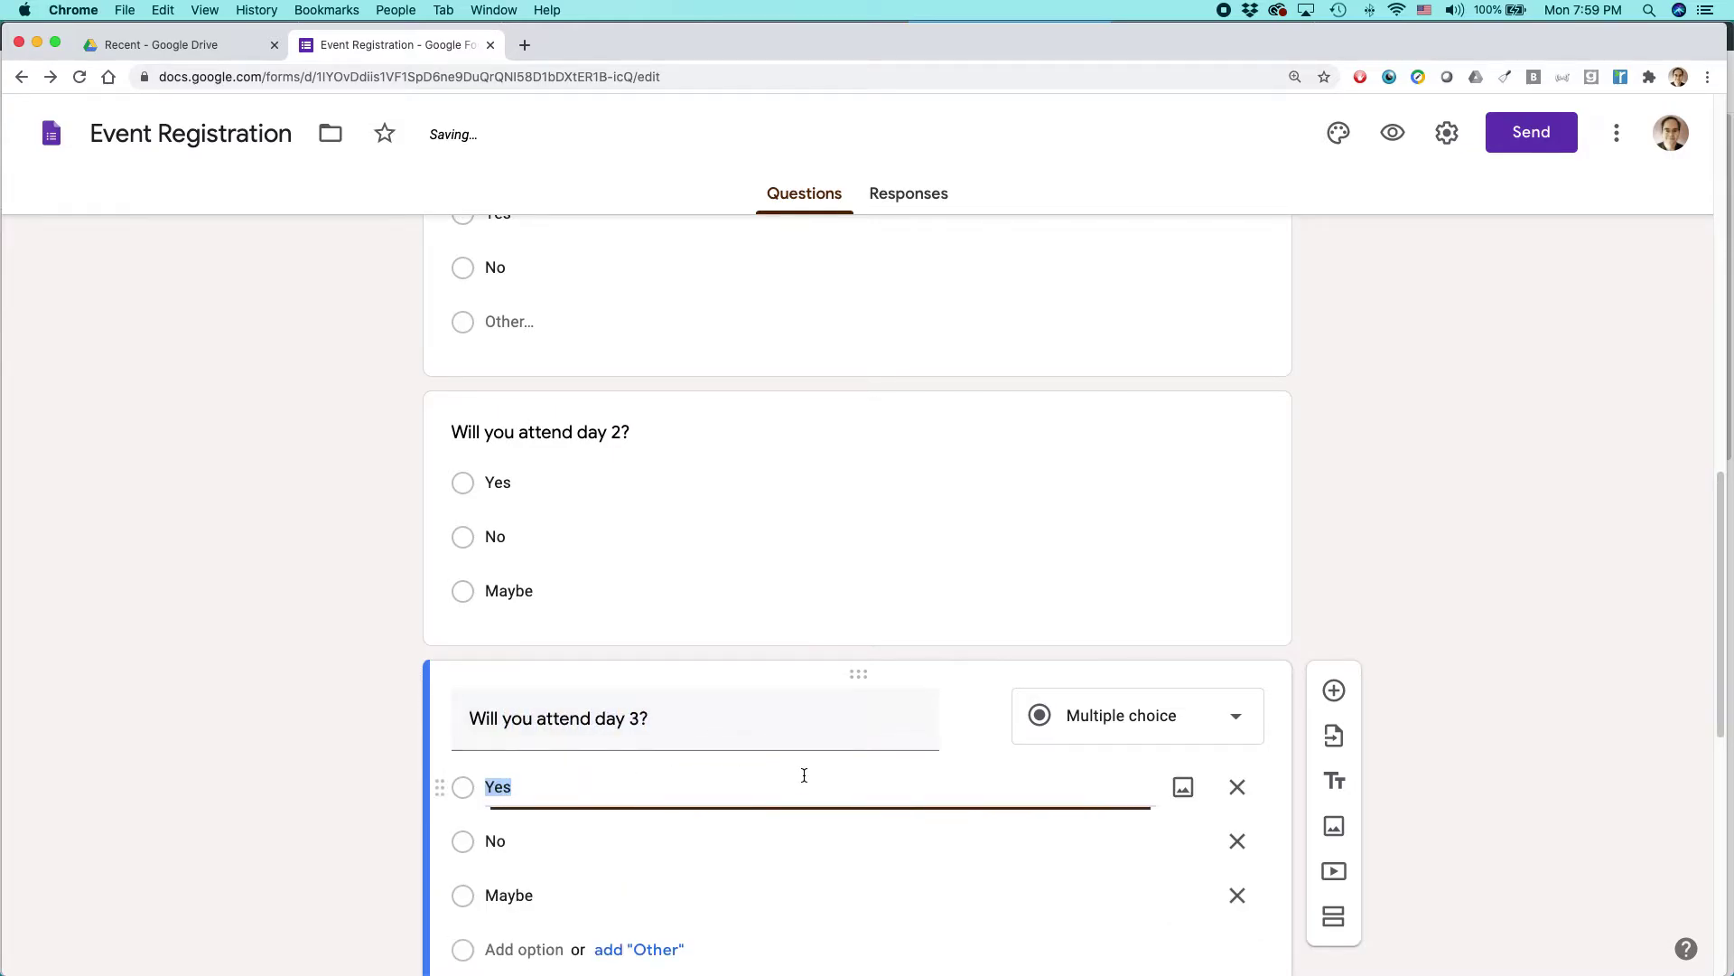
pyautogui.scroll(-3, 903, 778)
pyautogui.scroll(3, 992, 778)
# Make the day 2 and day 3 attendance questions required
pyautogui.scroll(3, 991, 783)
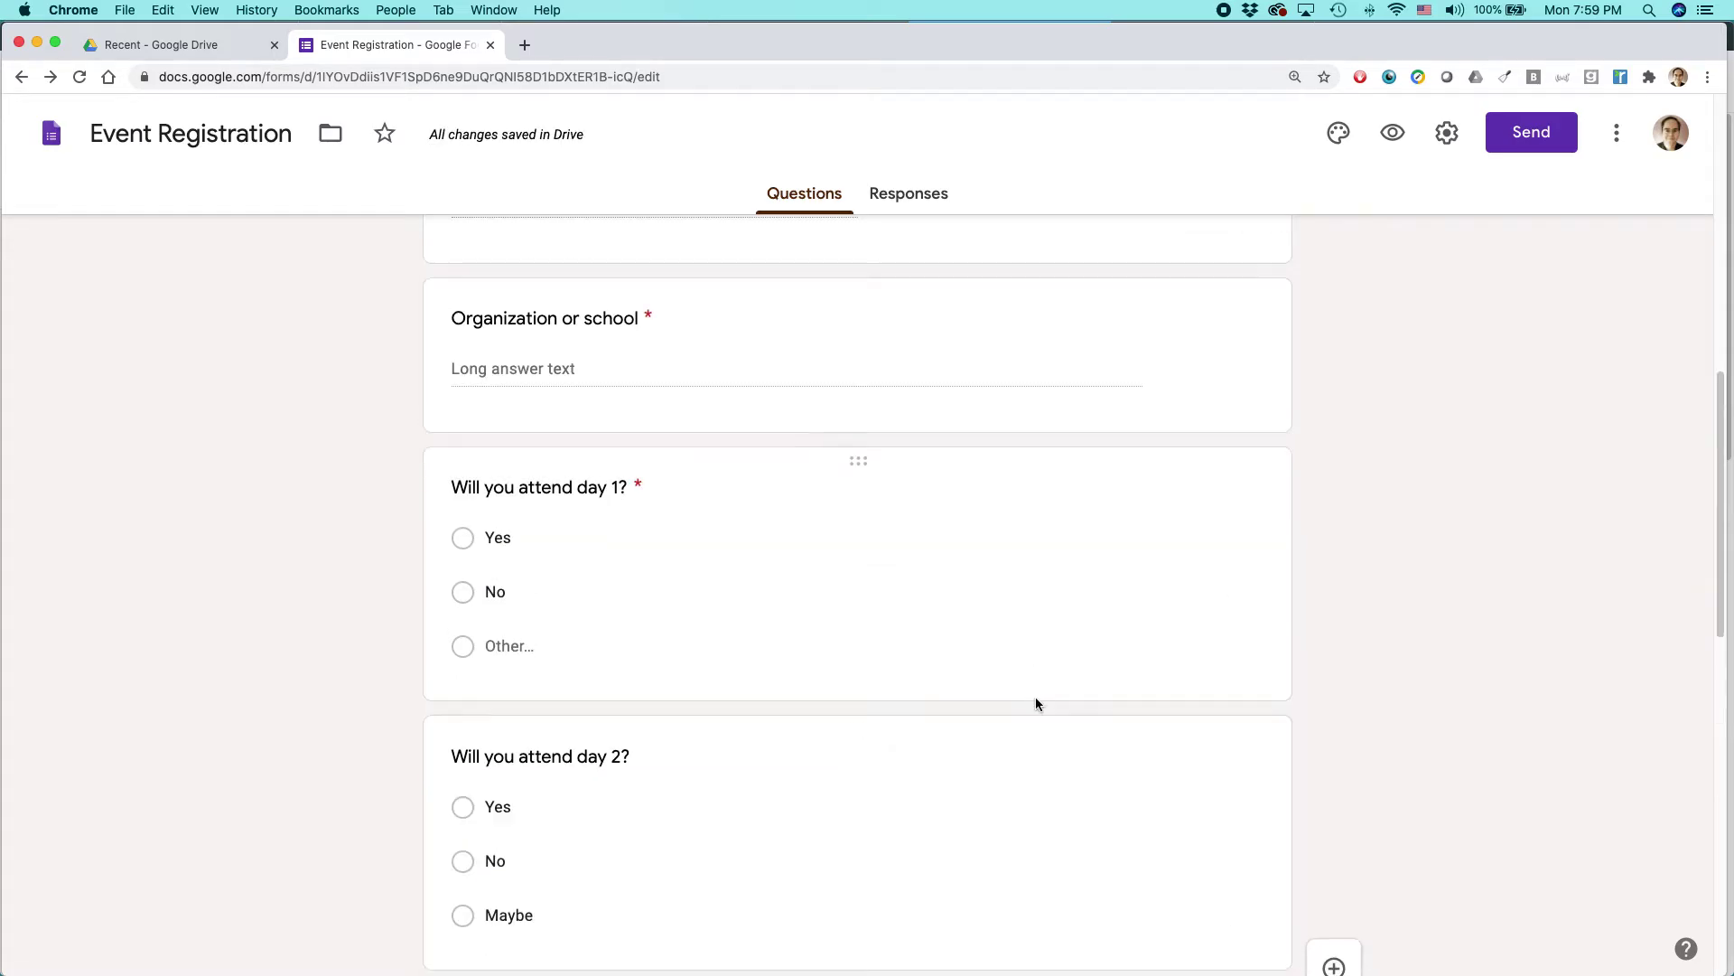
pyautogui.click(1095, 562)
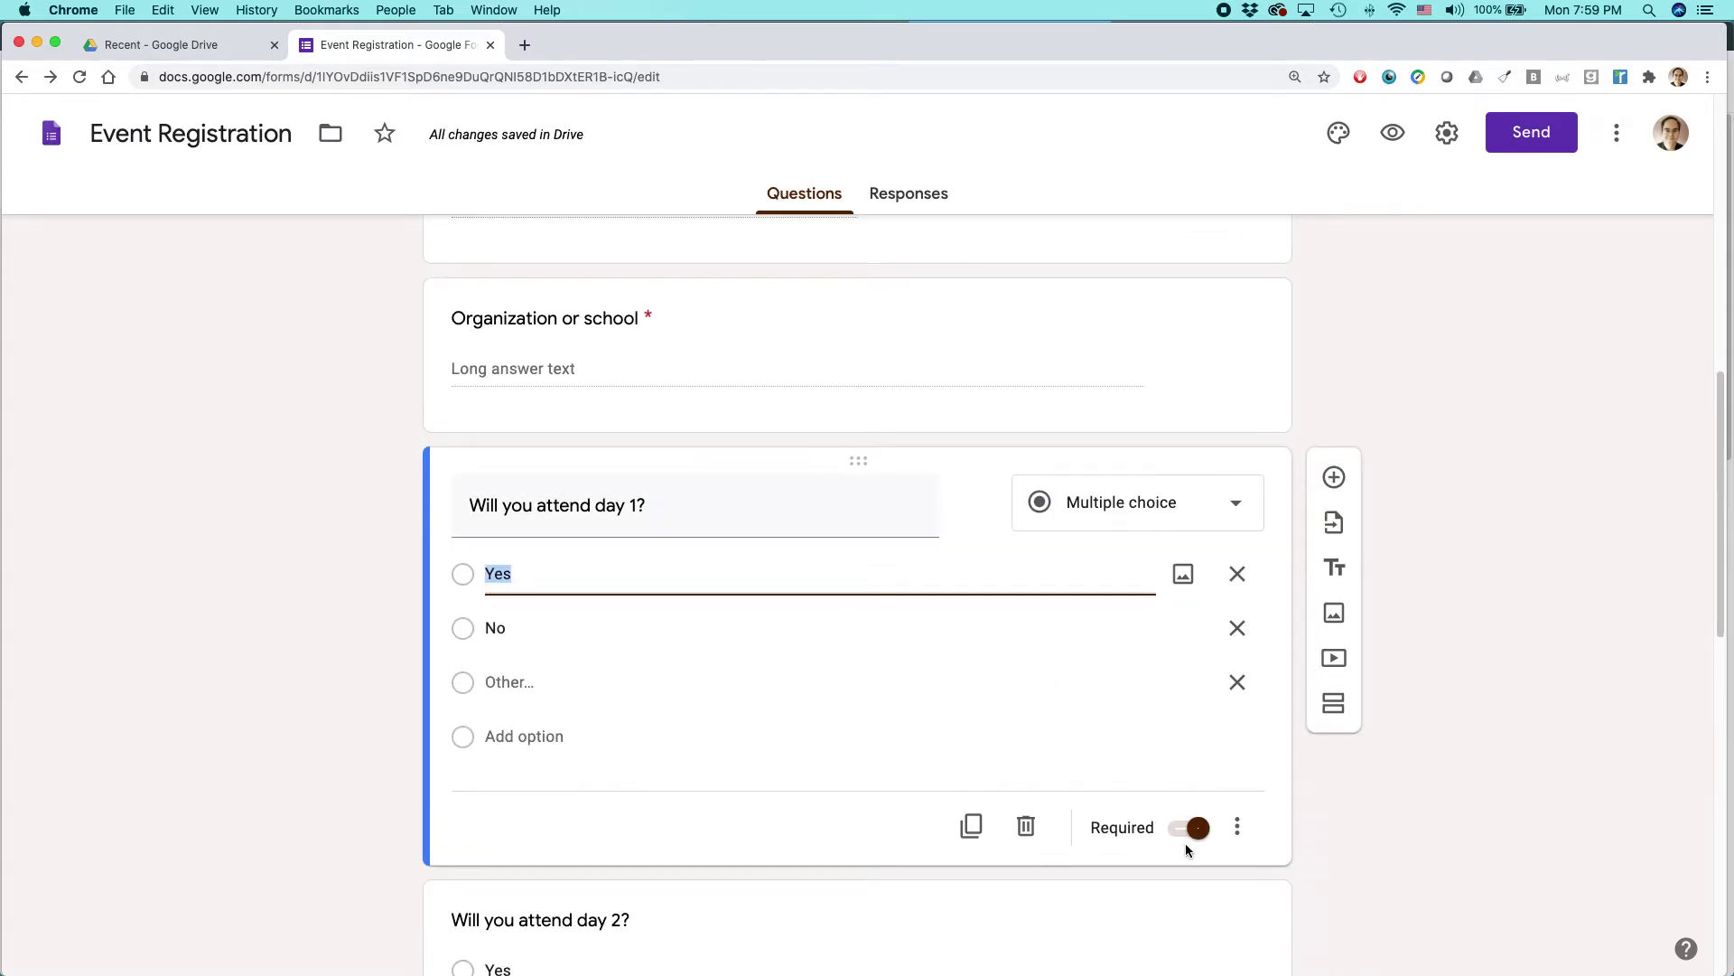
pyautogui.scroll(-5, 1177, 720)
pyautogui.click(1151, 542)
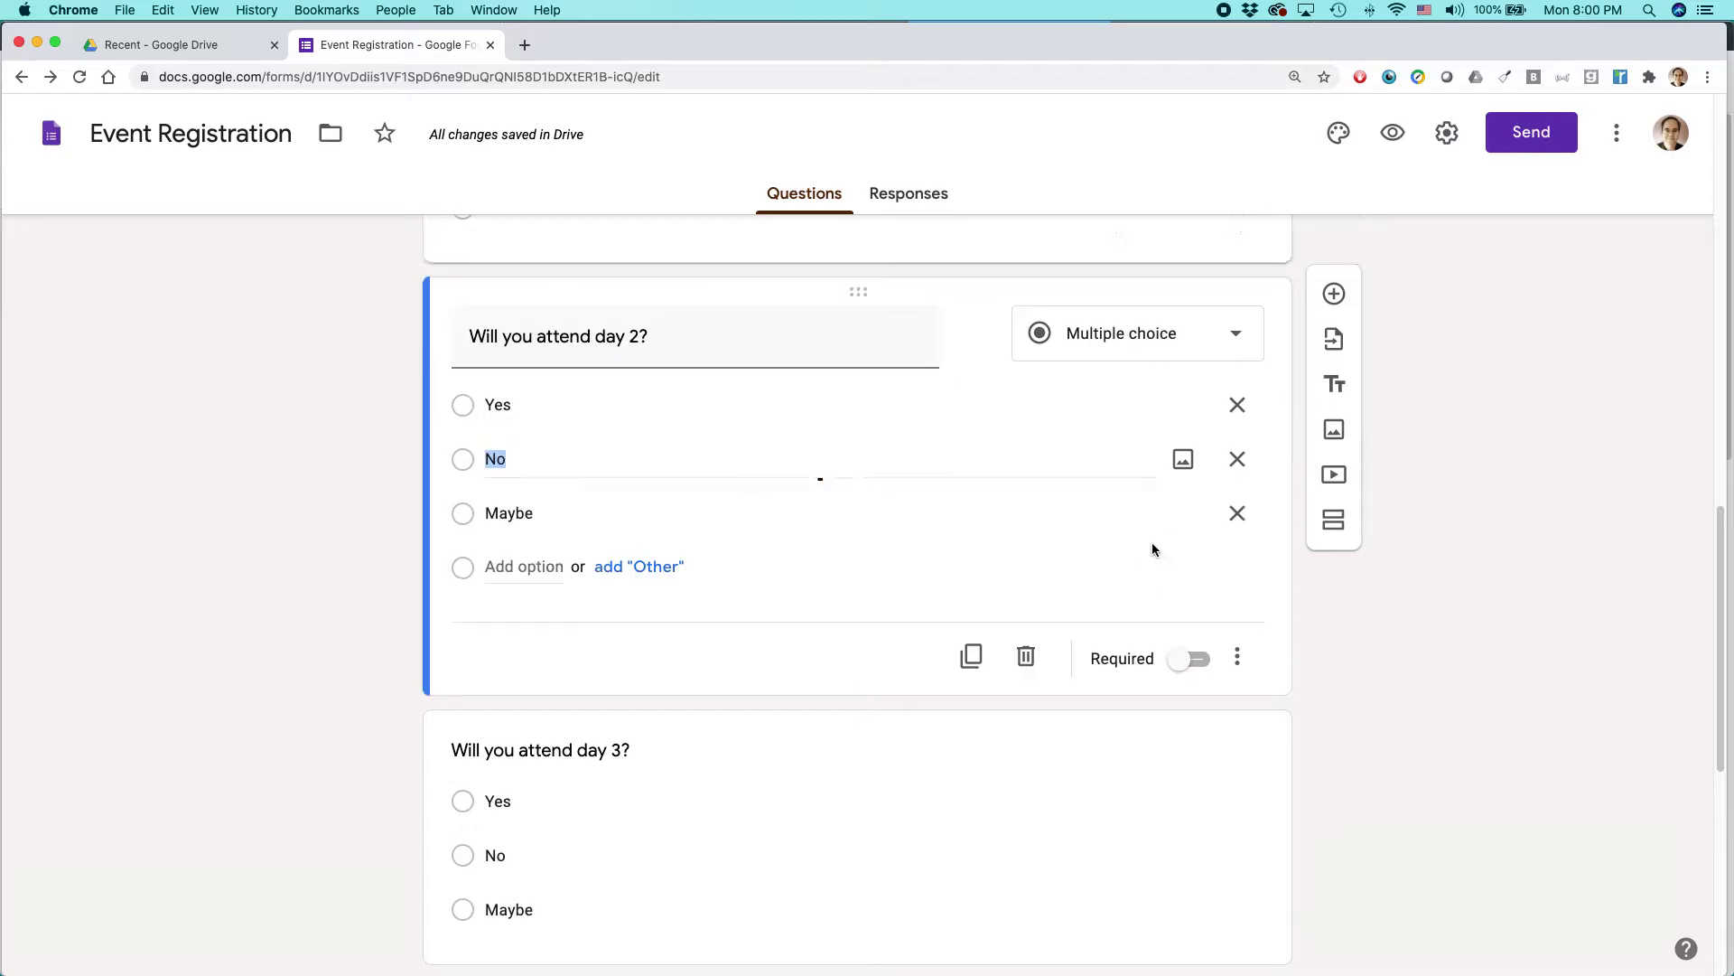
pyautogui.click(1192, 659)
pyautogui.scroll(-4, 1196, 670)
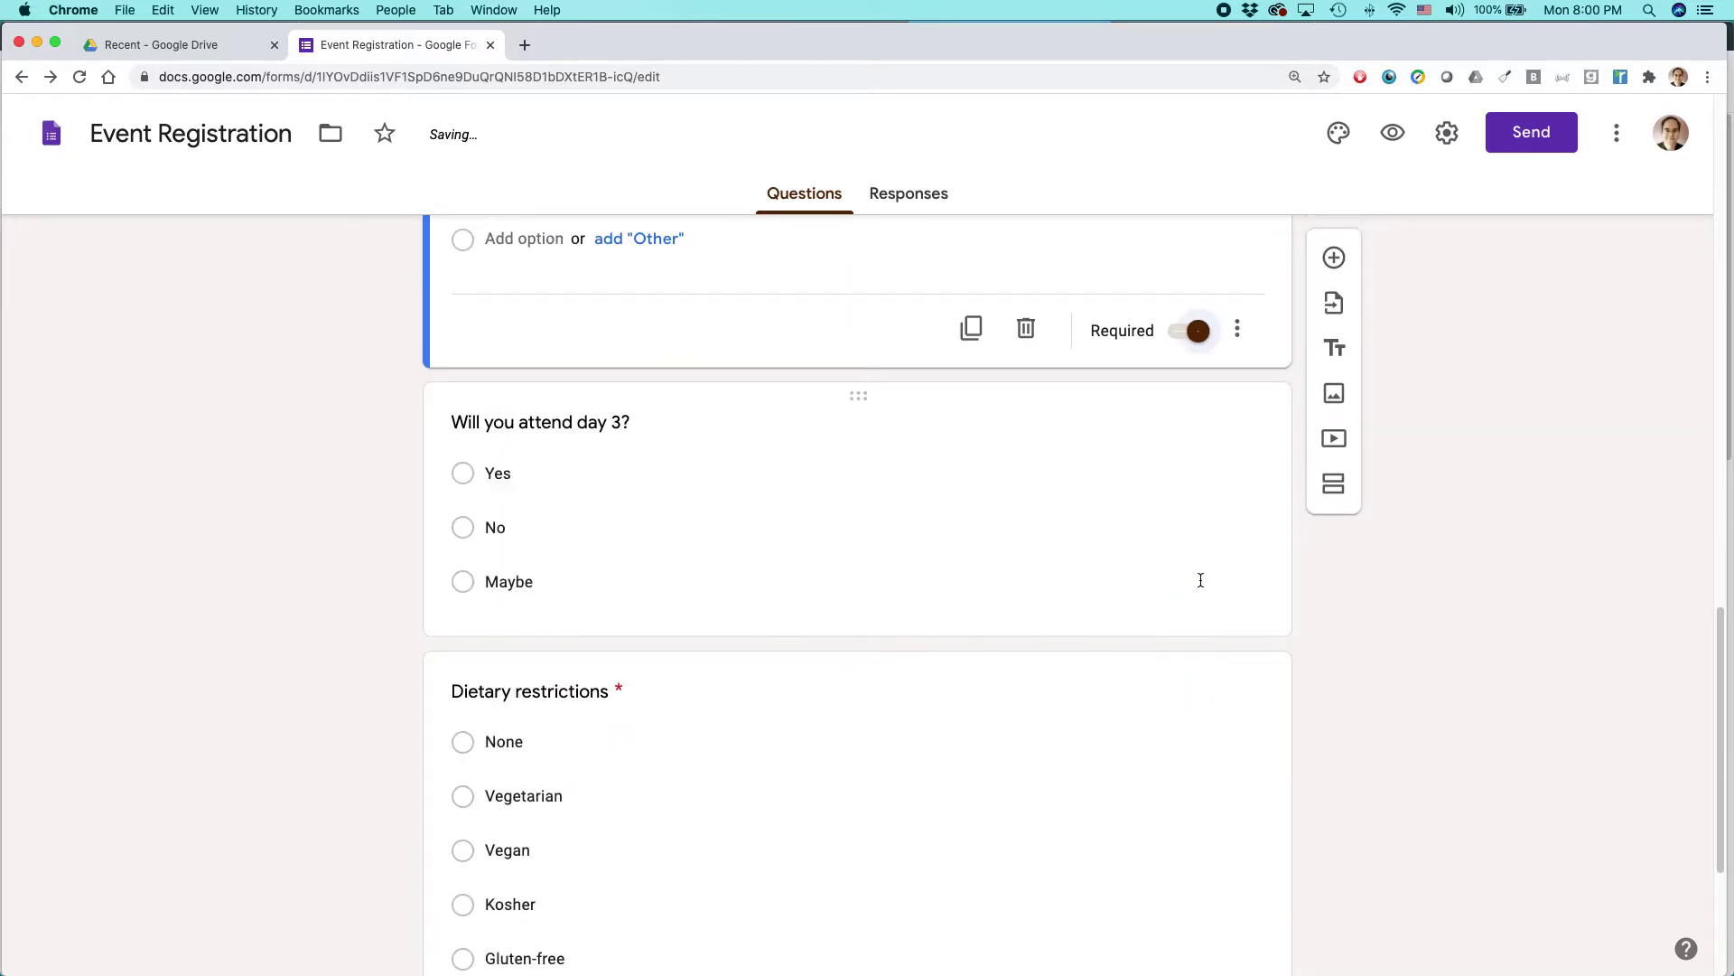
pyautogui.click(1166, 577)
pyautogui.click(1195, 727)
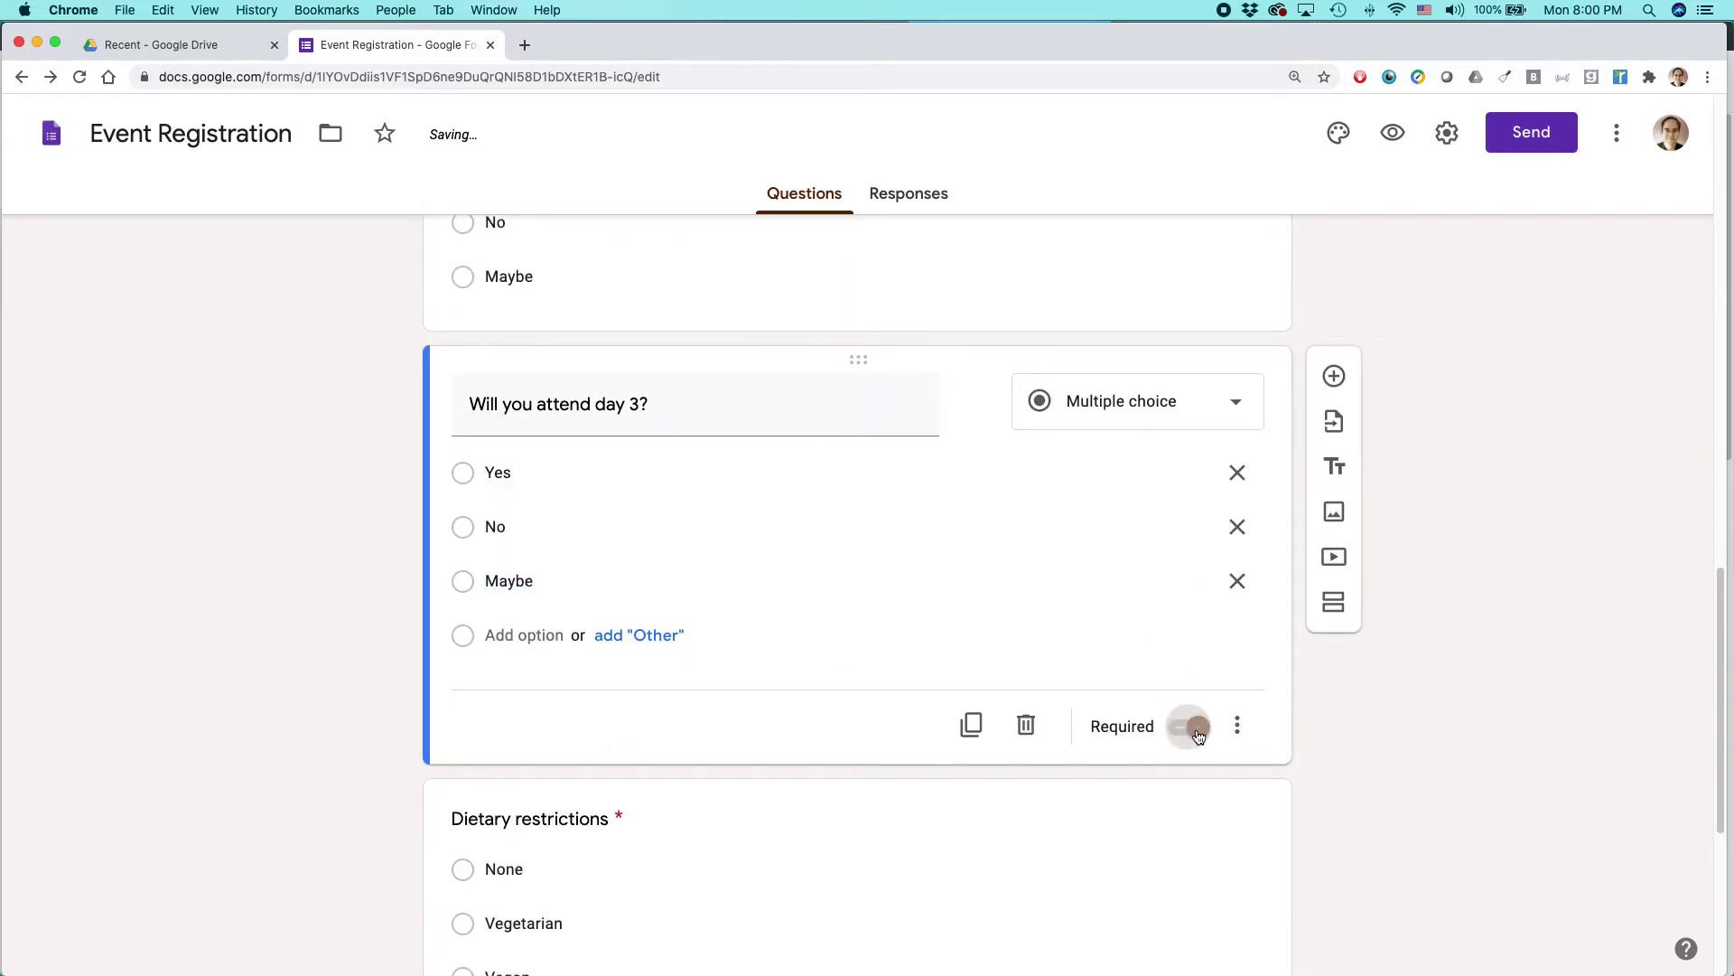
# Delete the Dietary restrictions question
pyautogui.scroll(-4, 963, 723)
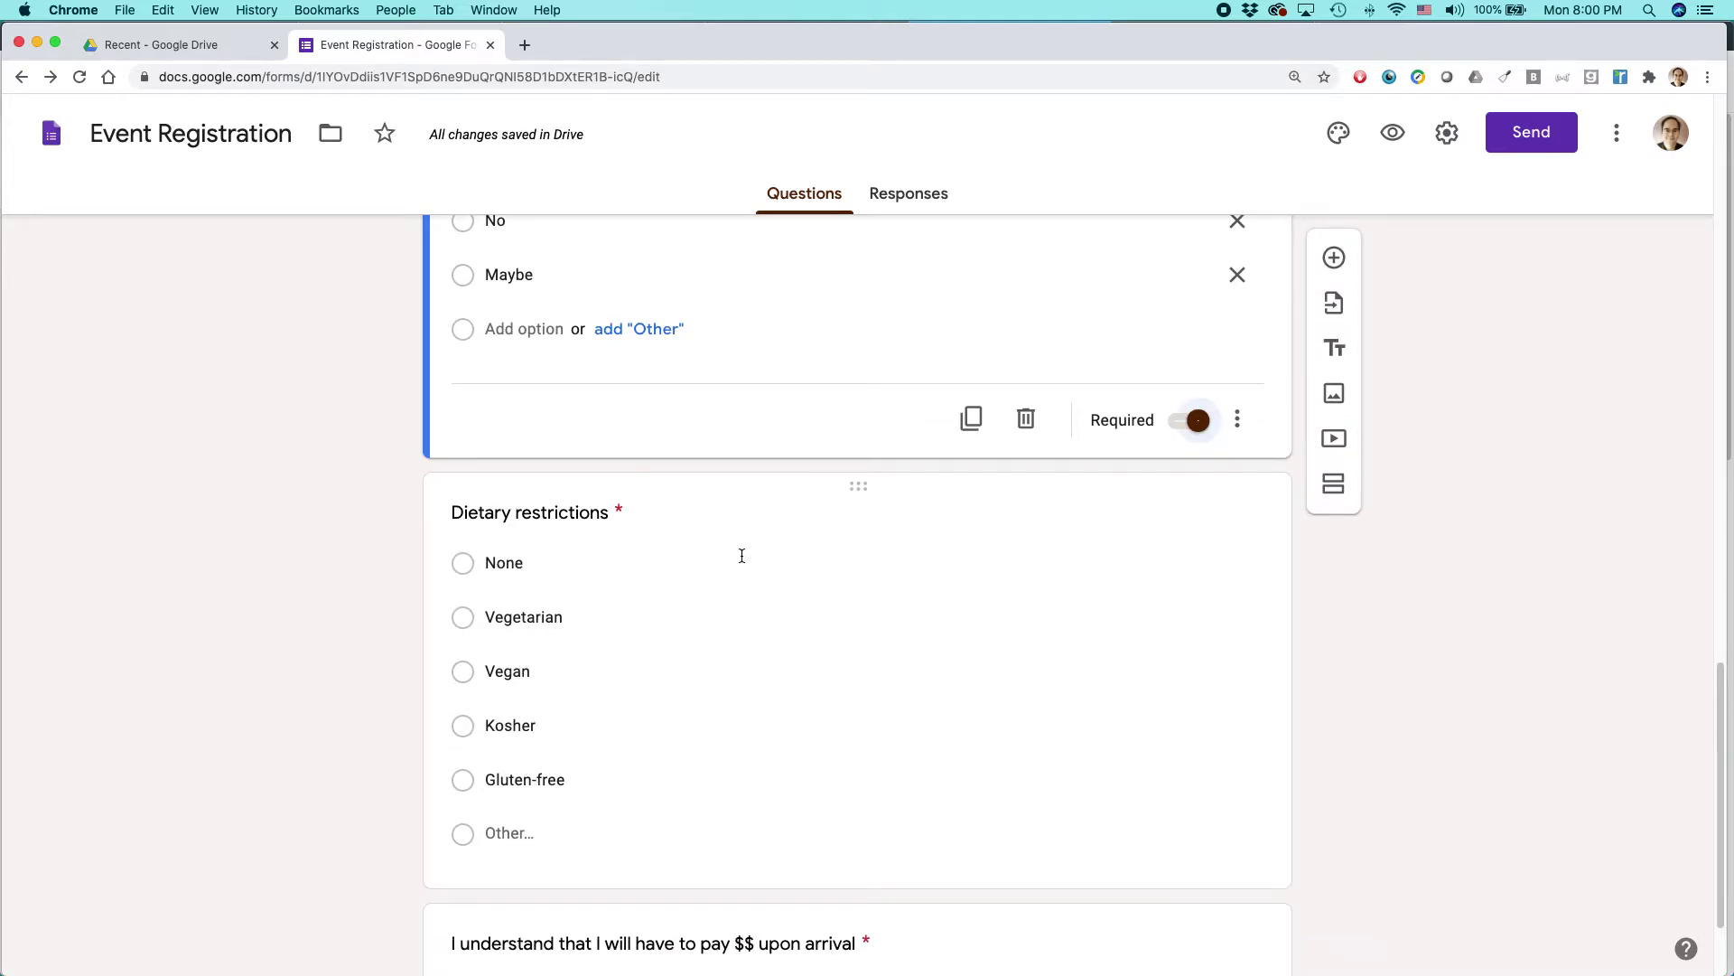
pyautogui.scroll(-2, 741, 556)
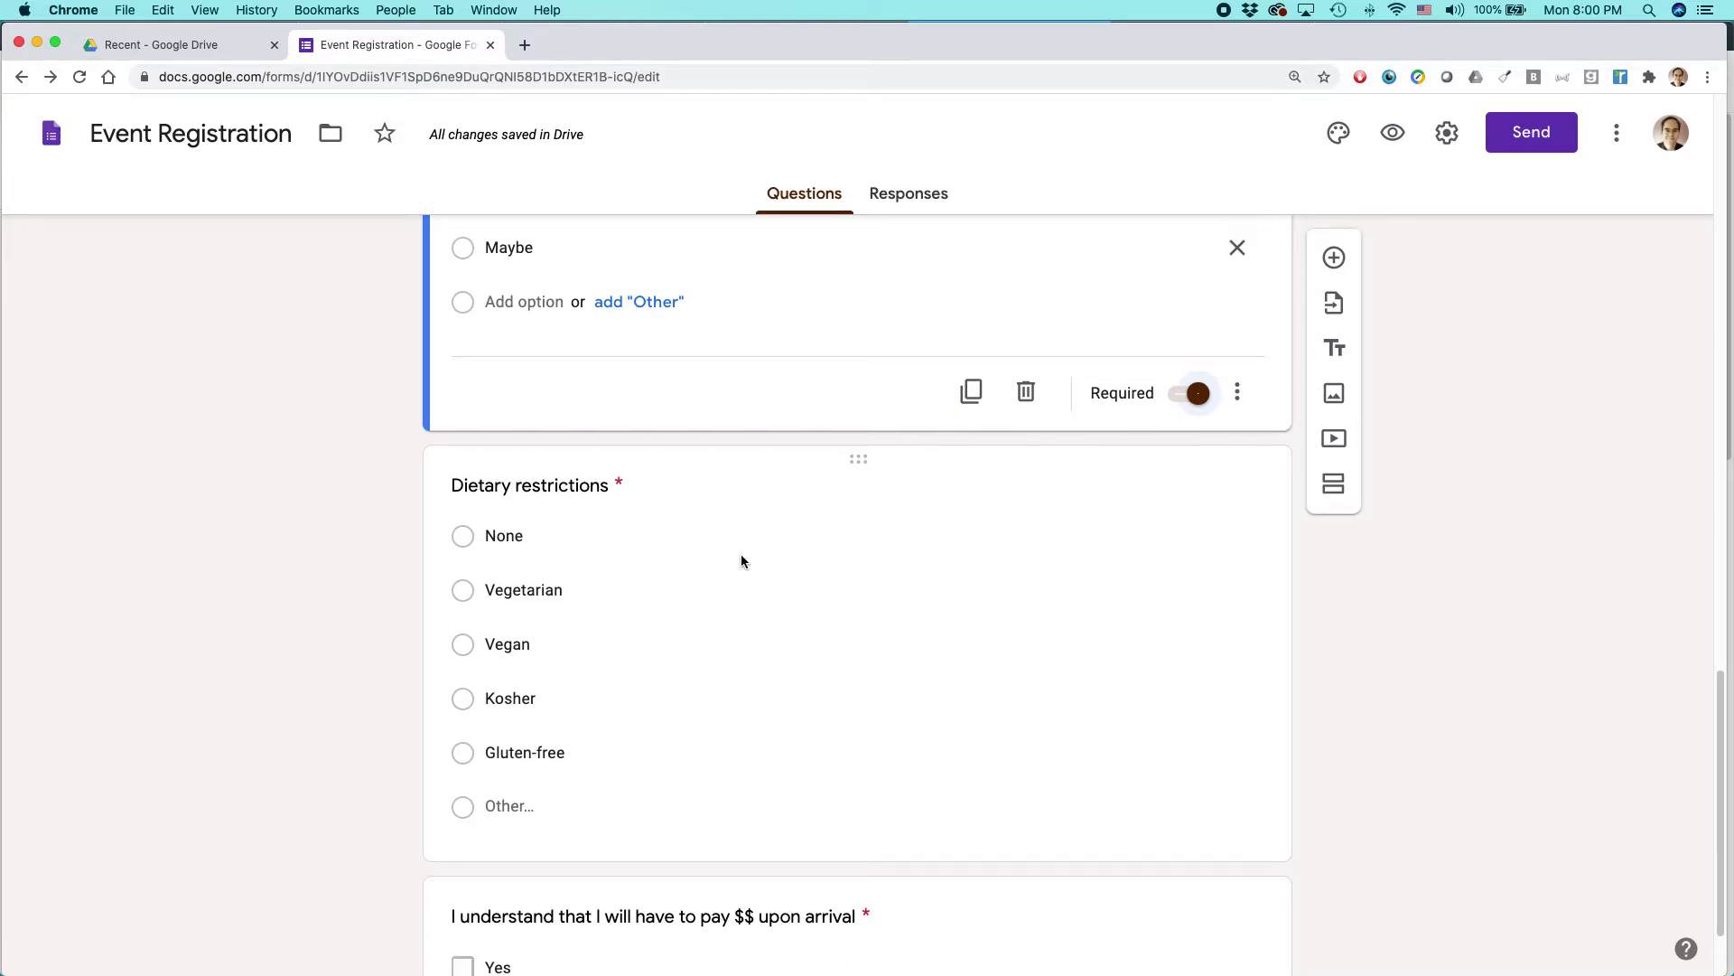
pyautogui.click(1074, 468)
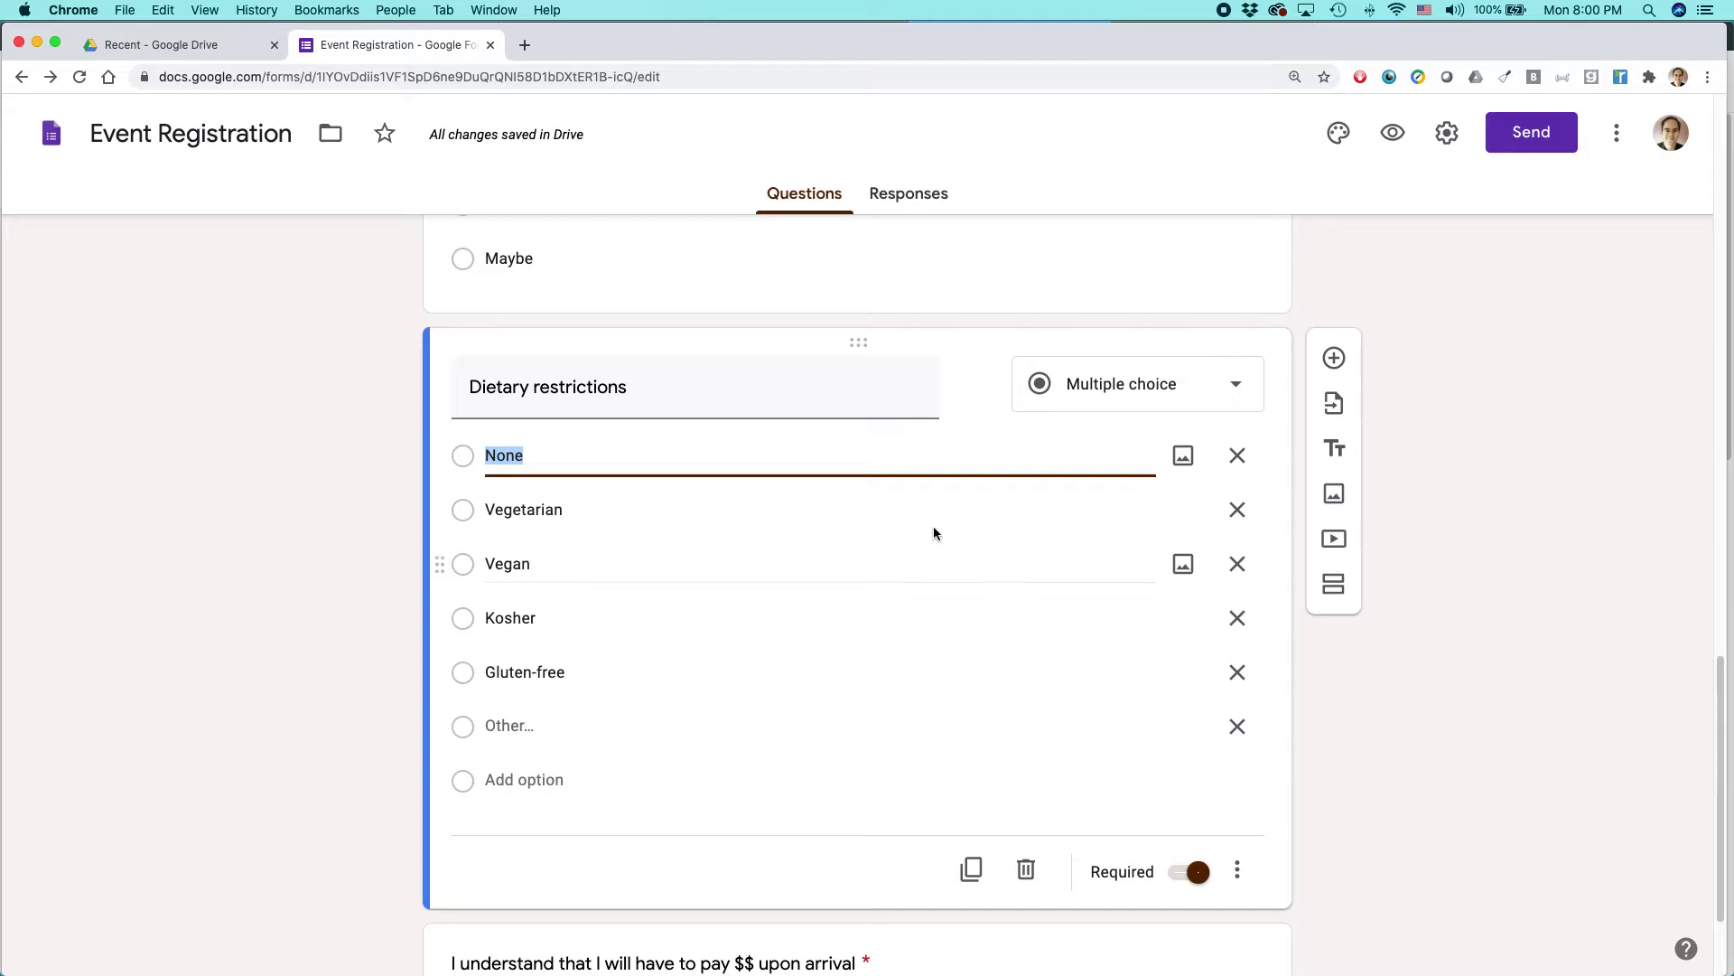
pyautogui.click(1028, 875)
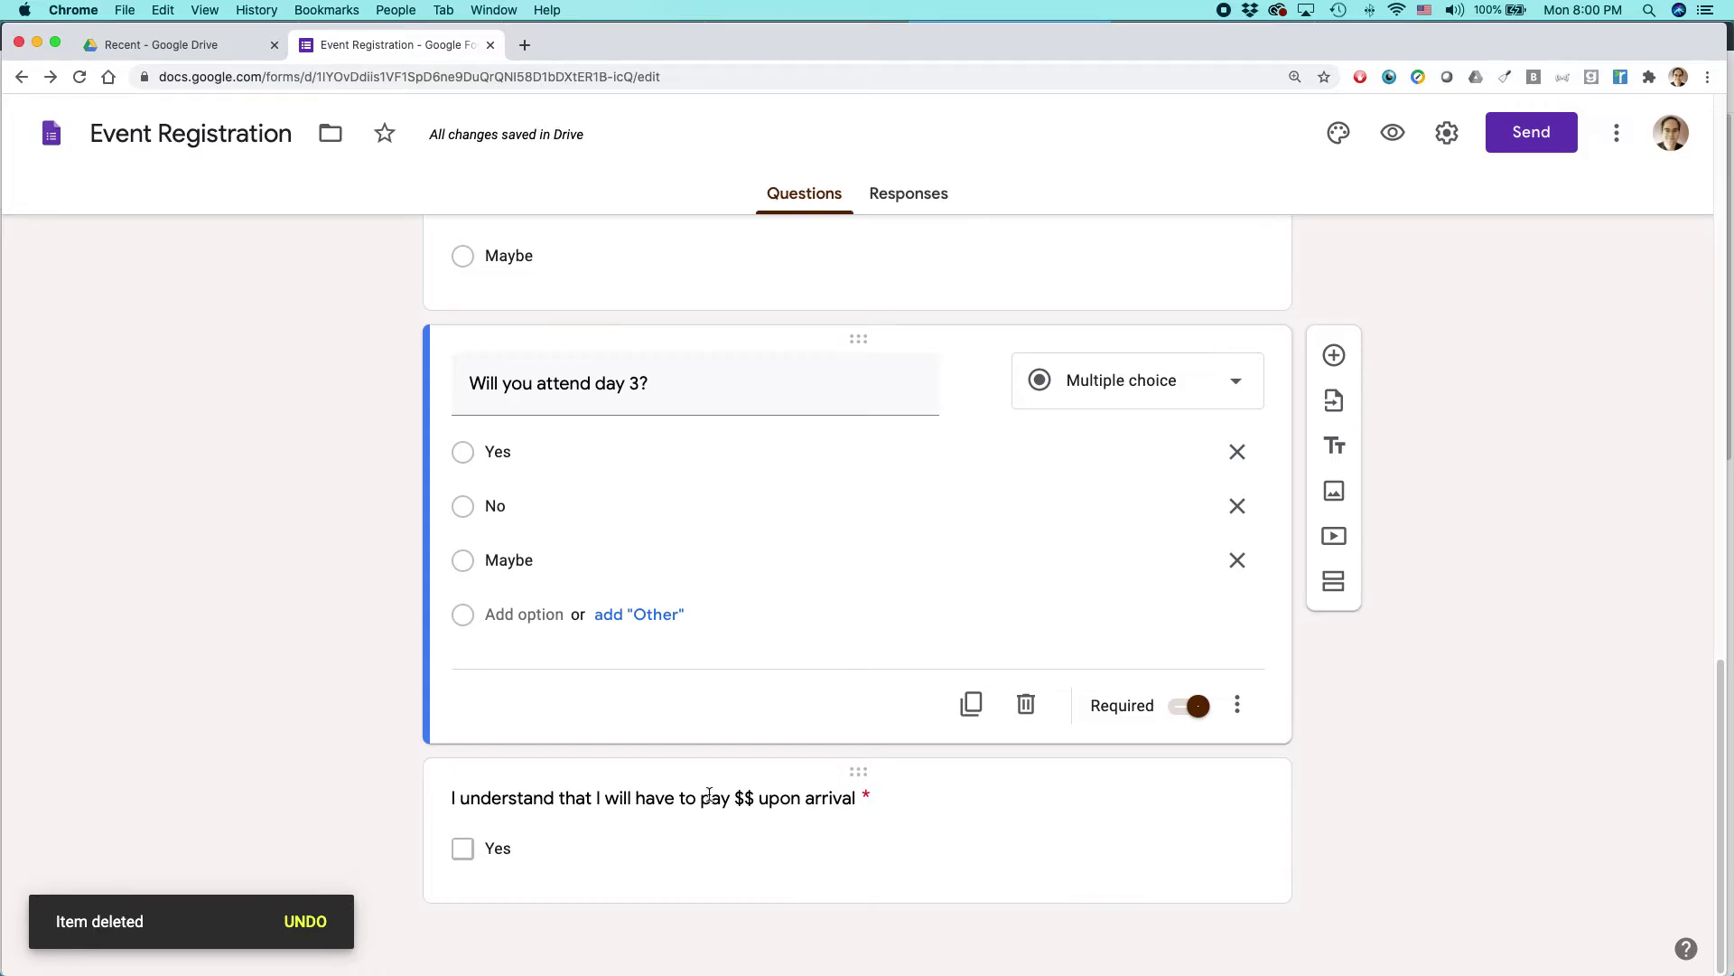
# Remove the duplicate '$' from the payment question title and enter the amount 100
pyautogui.click(739, 796)
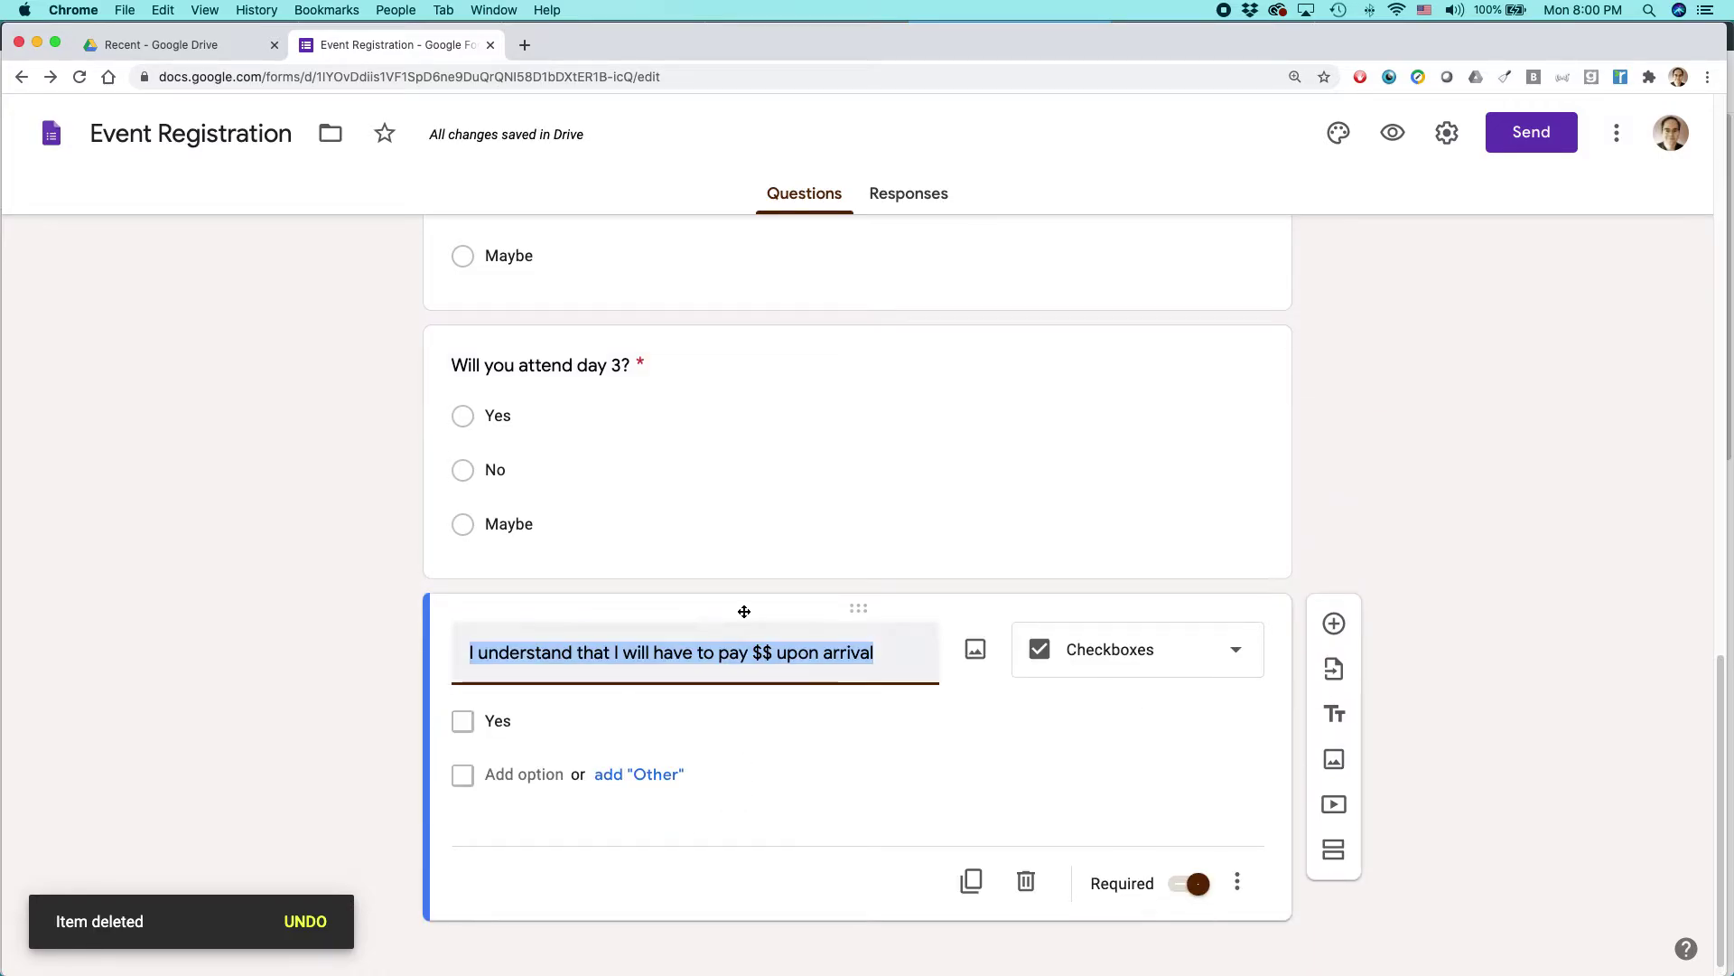
pyautogui.doubleClick(756, 651)
pyautogui.press('BackSpace')
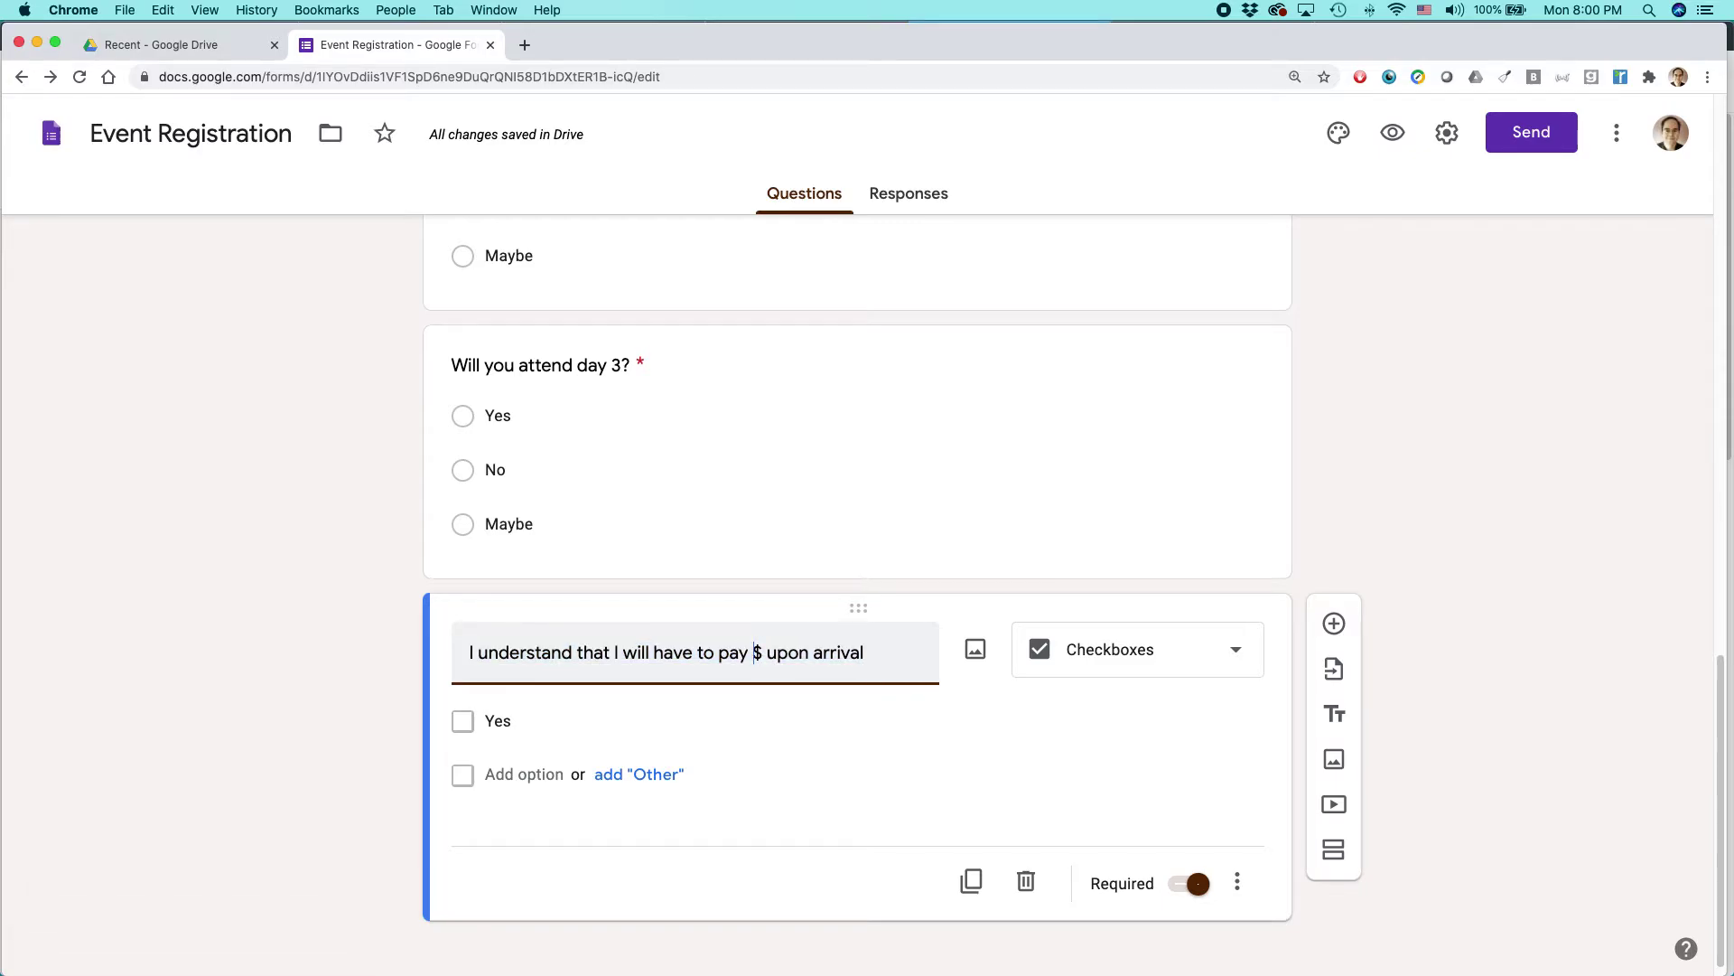
pyautogui.write('100')
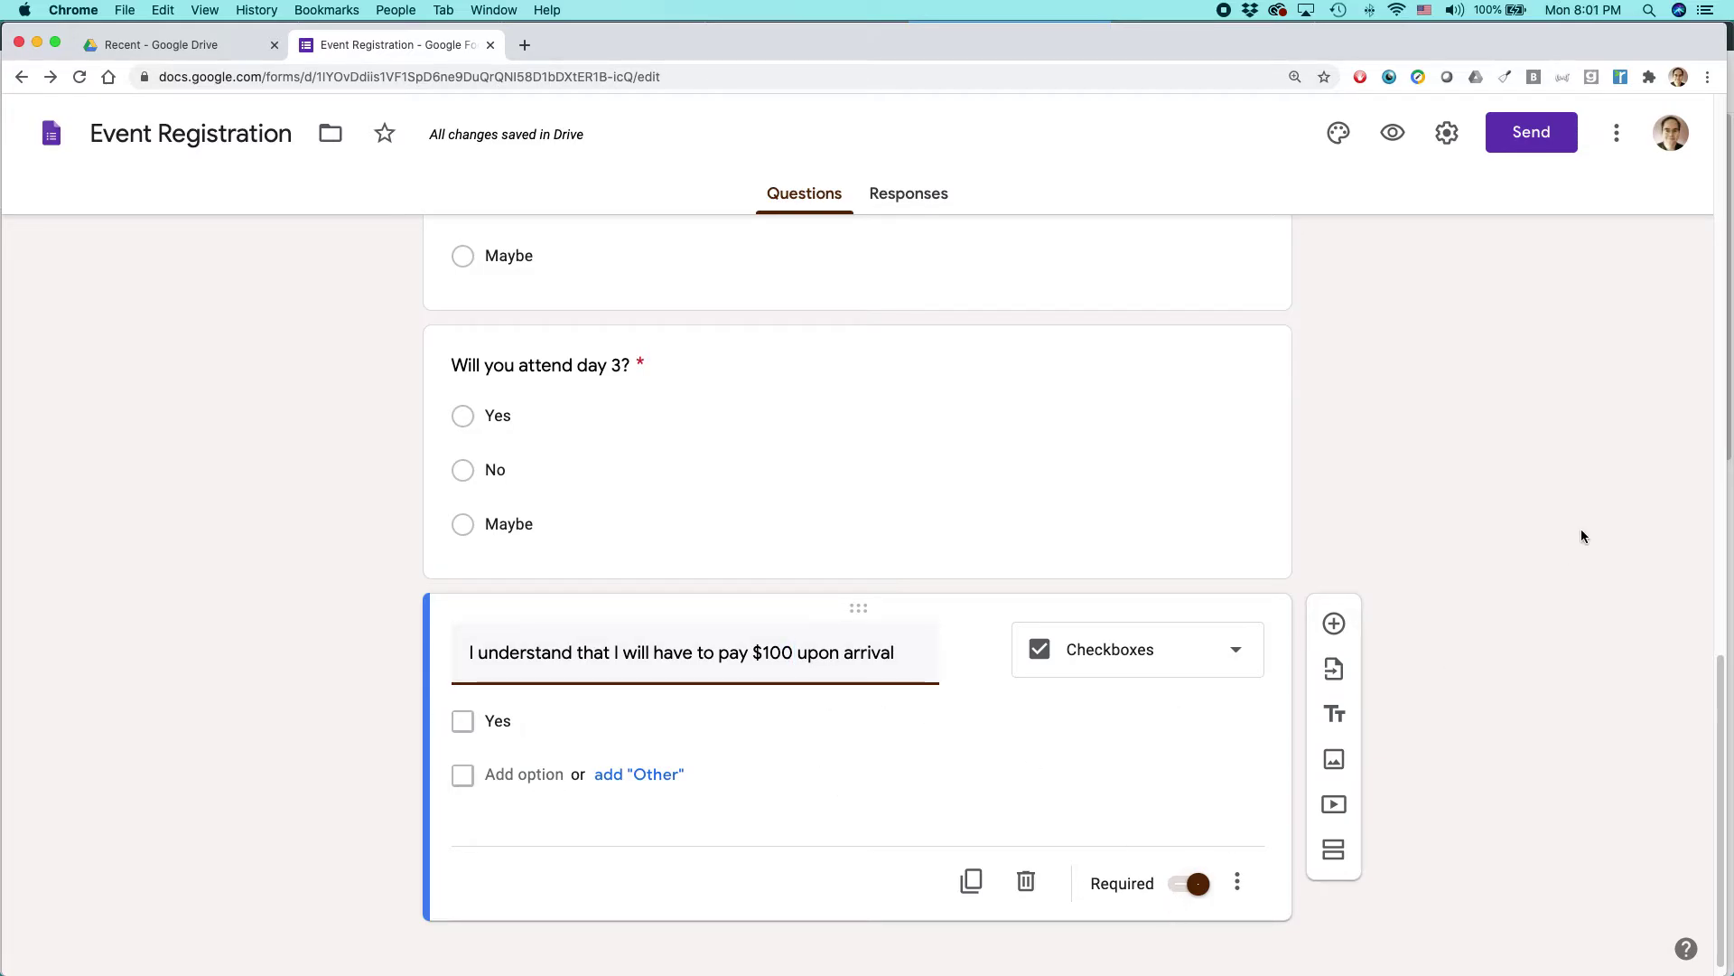
# Remove the theatre header image in the form's theme options
pyautogui.scroll(20, 1560, 513)
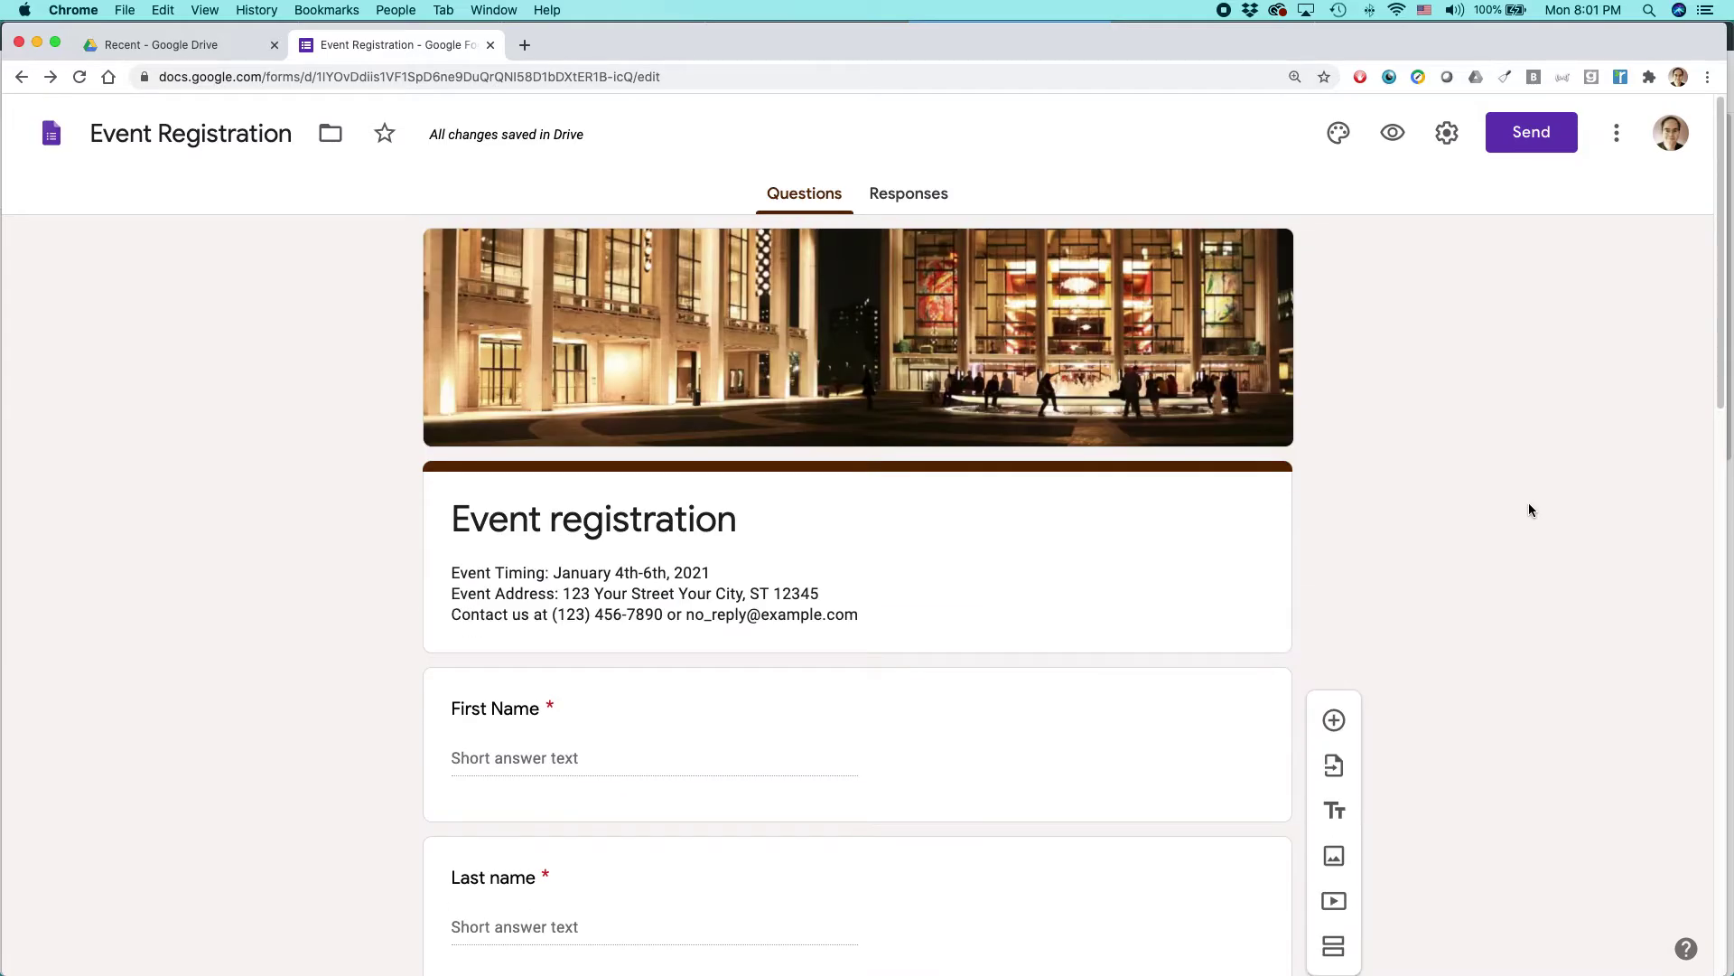
pyautogui.click(1339, 134)
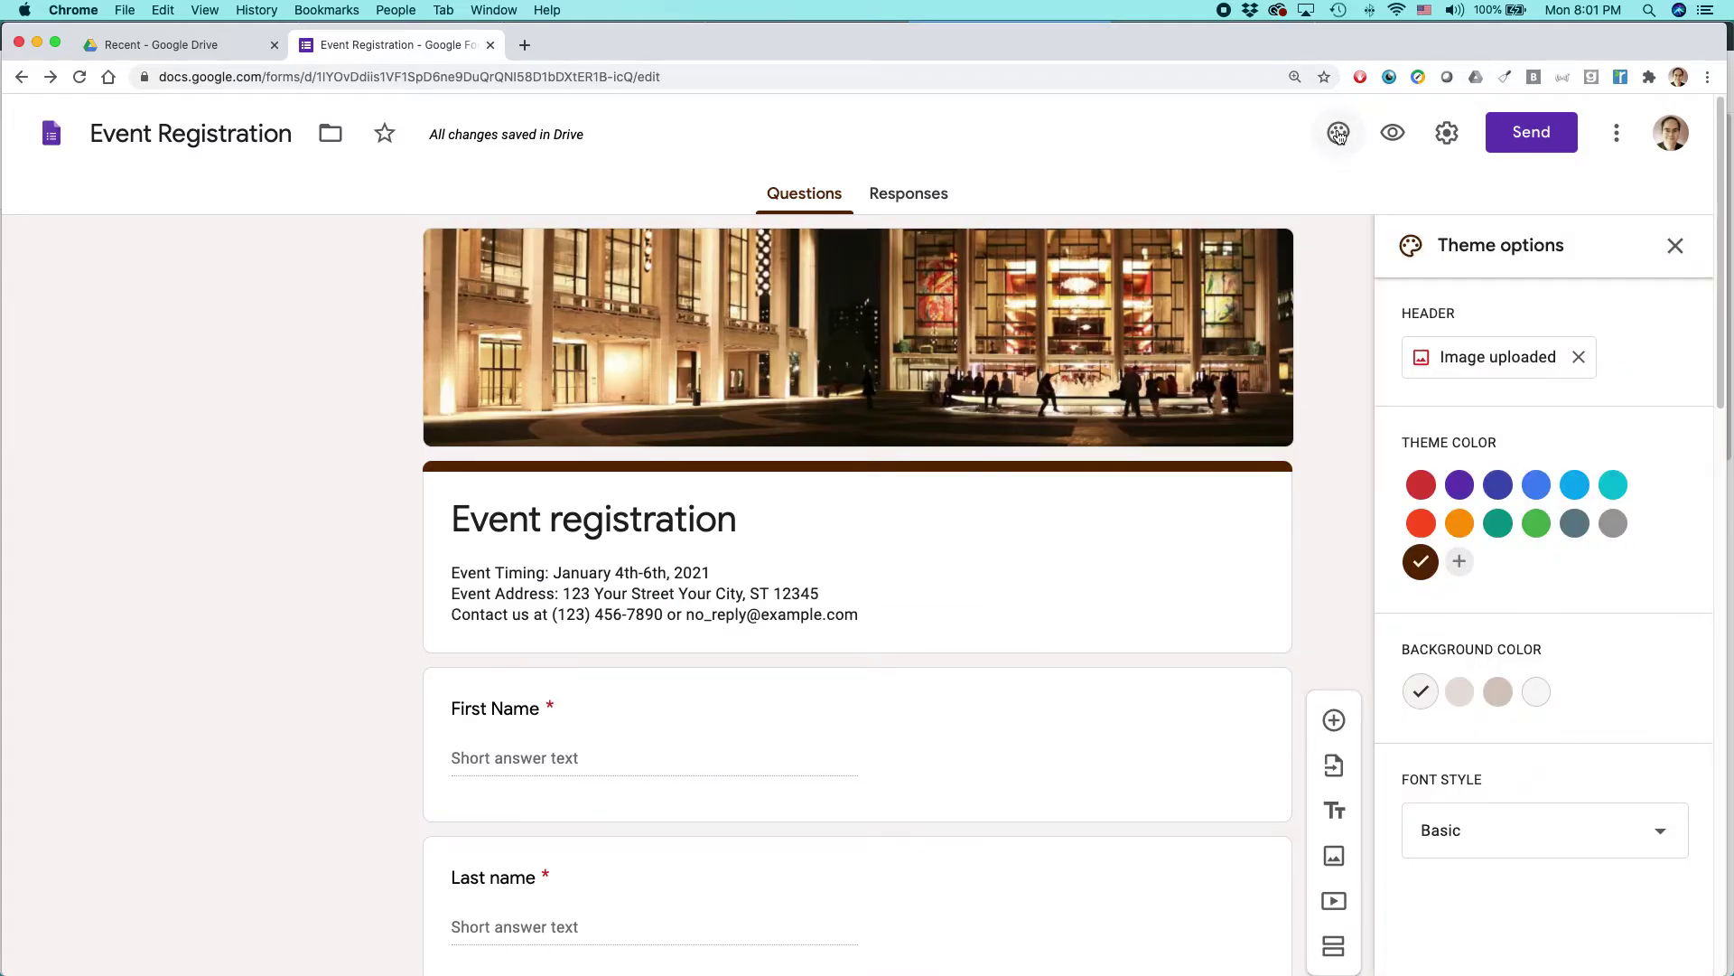
pyautogui.click(1578, 359)
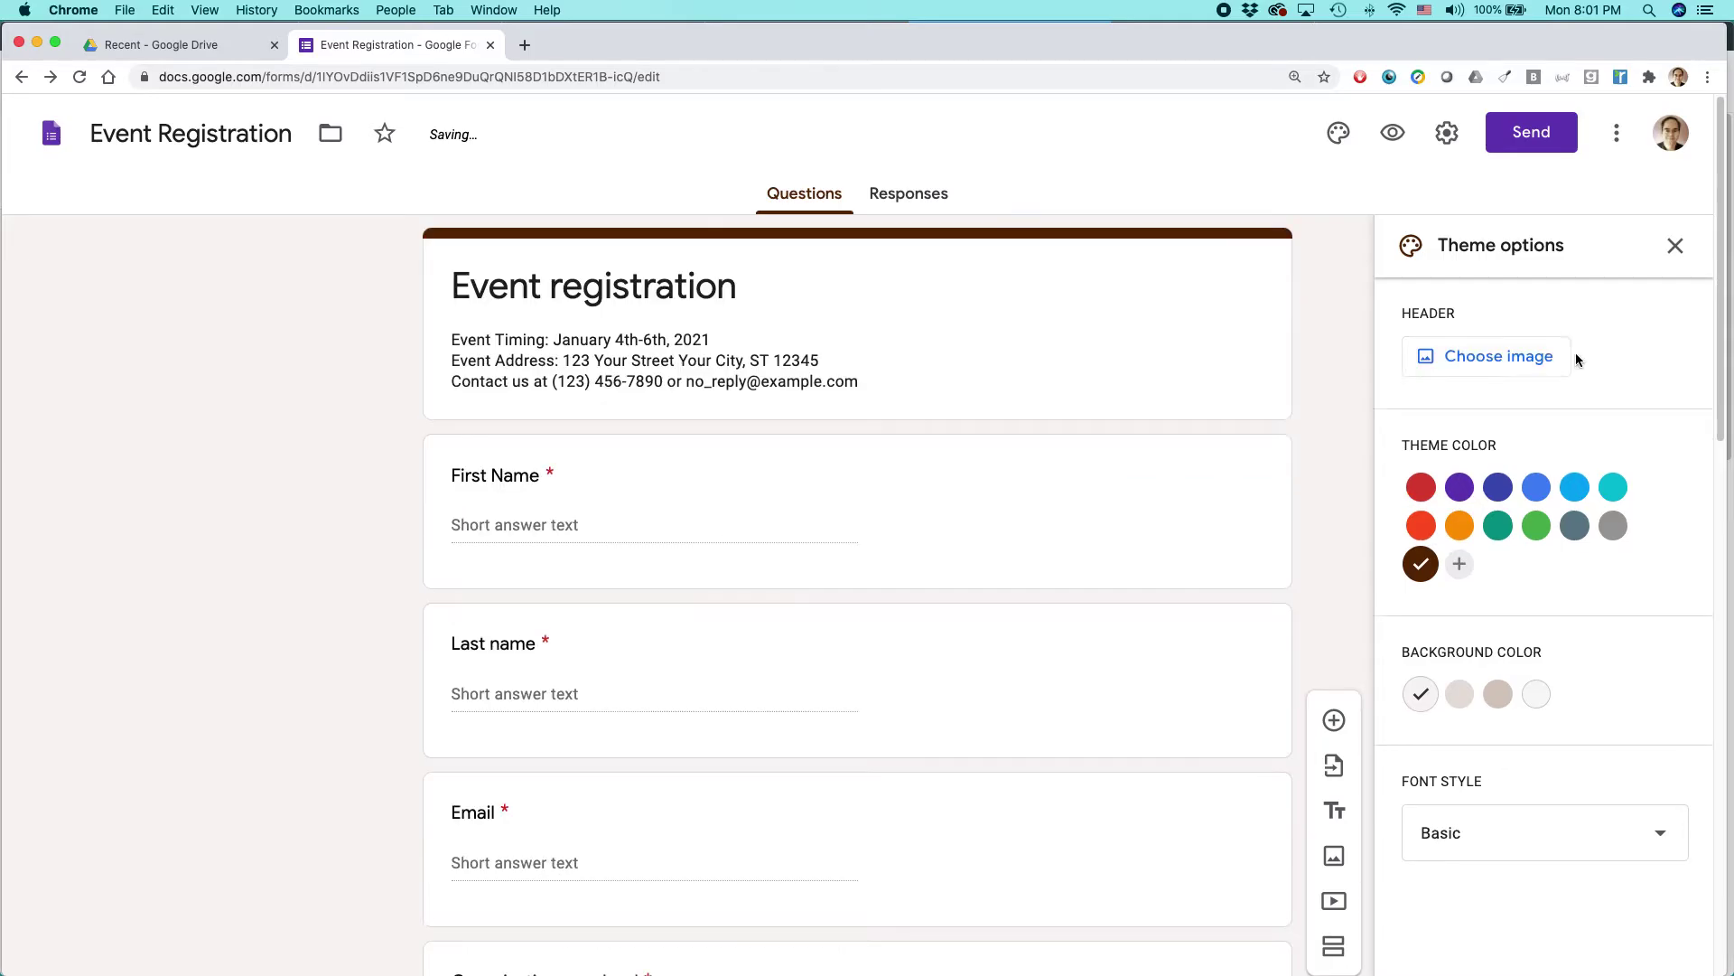
# Choose to upload a new header image from the computer's file browser
pyautogui.click(1500, 358)
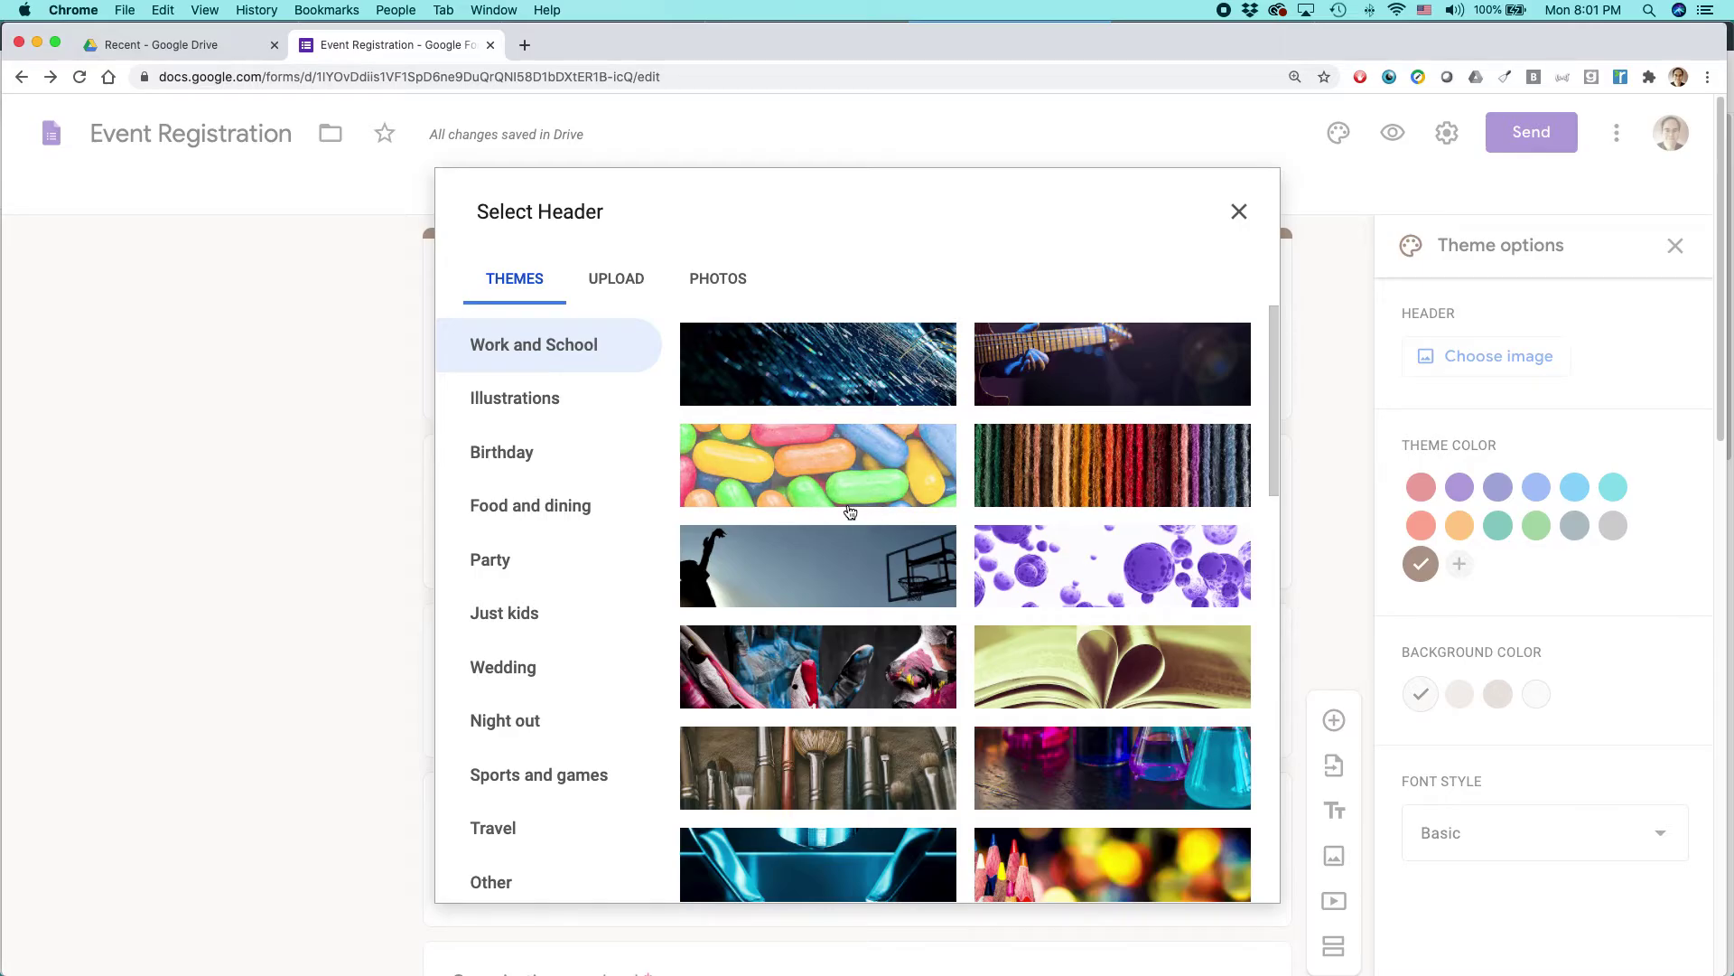
pyautogui.click(620, 278)
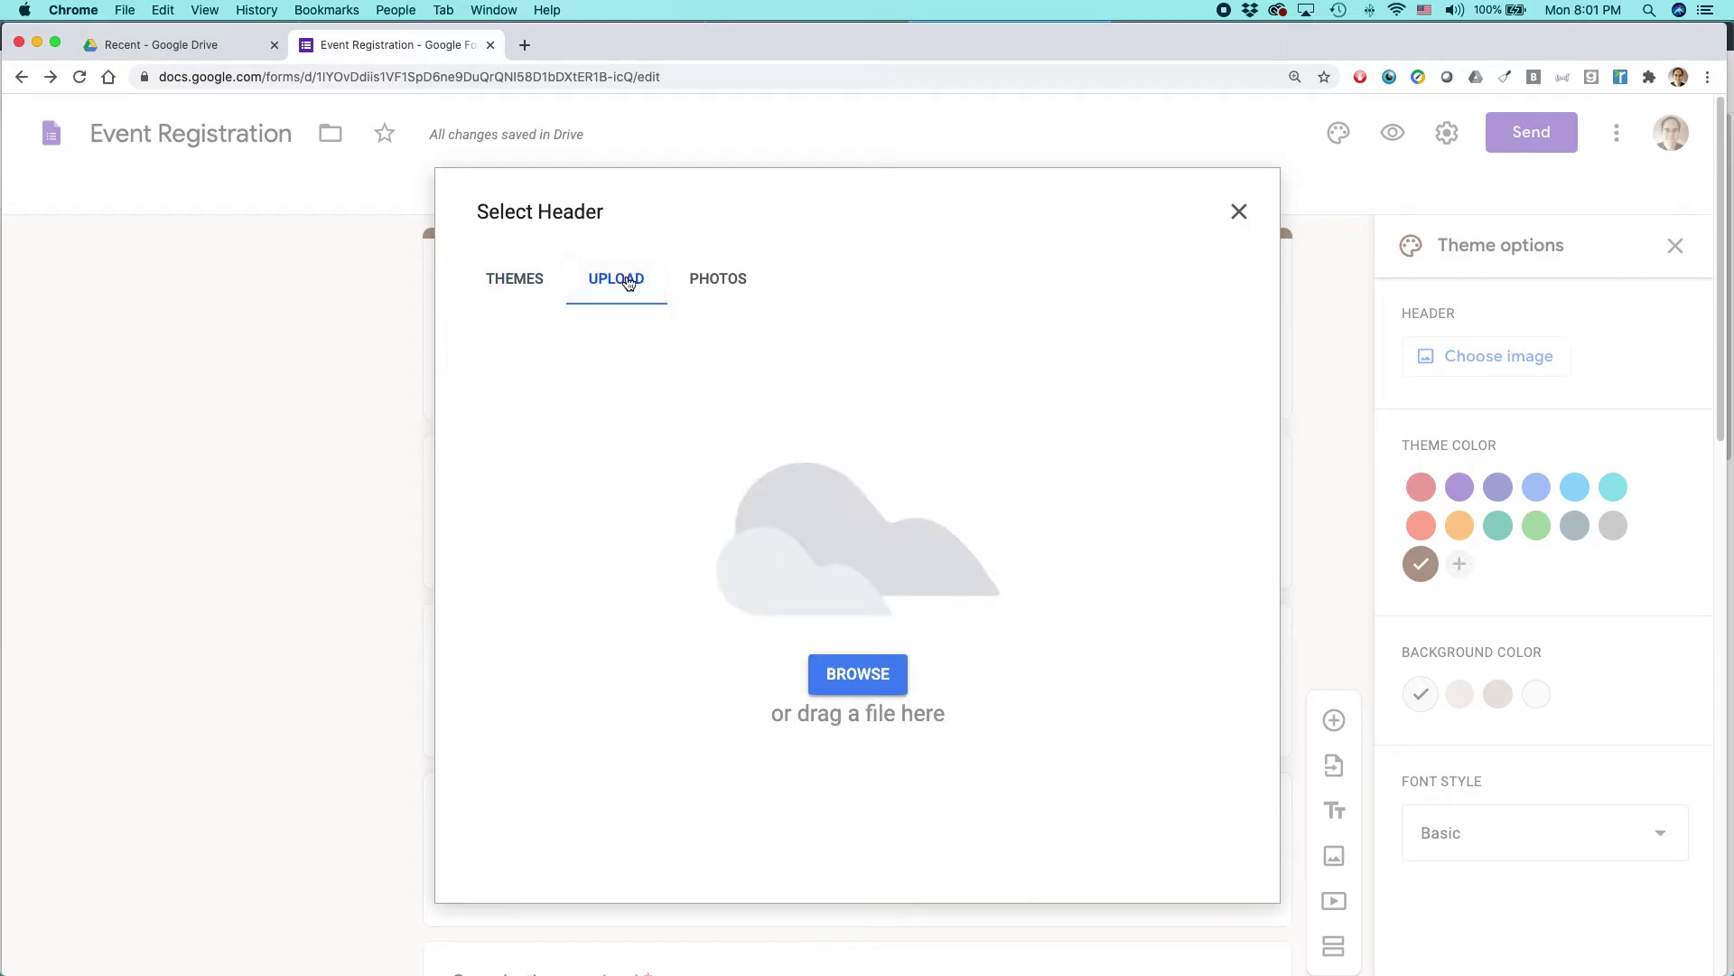
pyautogui.click(874, 693)
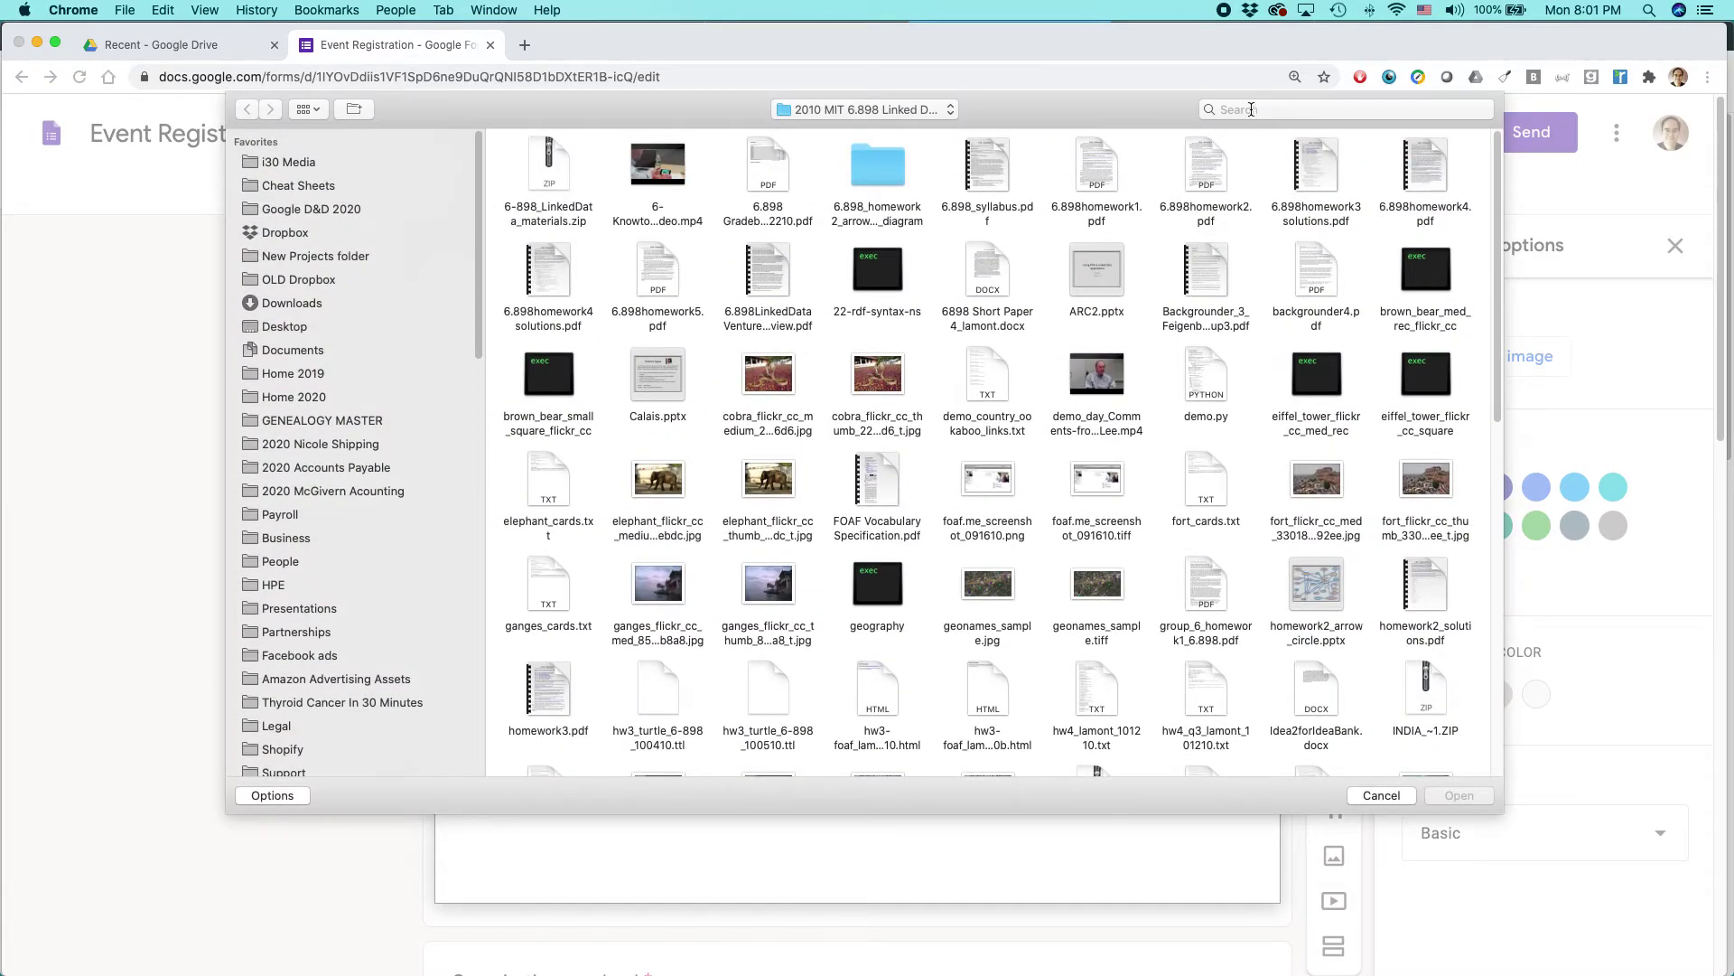
# Search this Mac for 'taj mahal' and open the taj_mahal_cc_med photo
pyautogui.click(1250, 109)
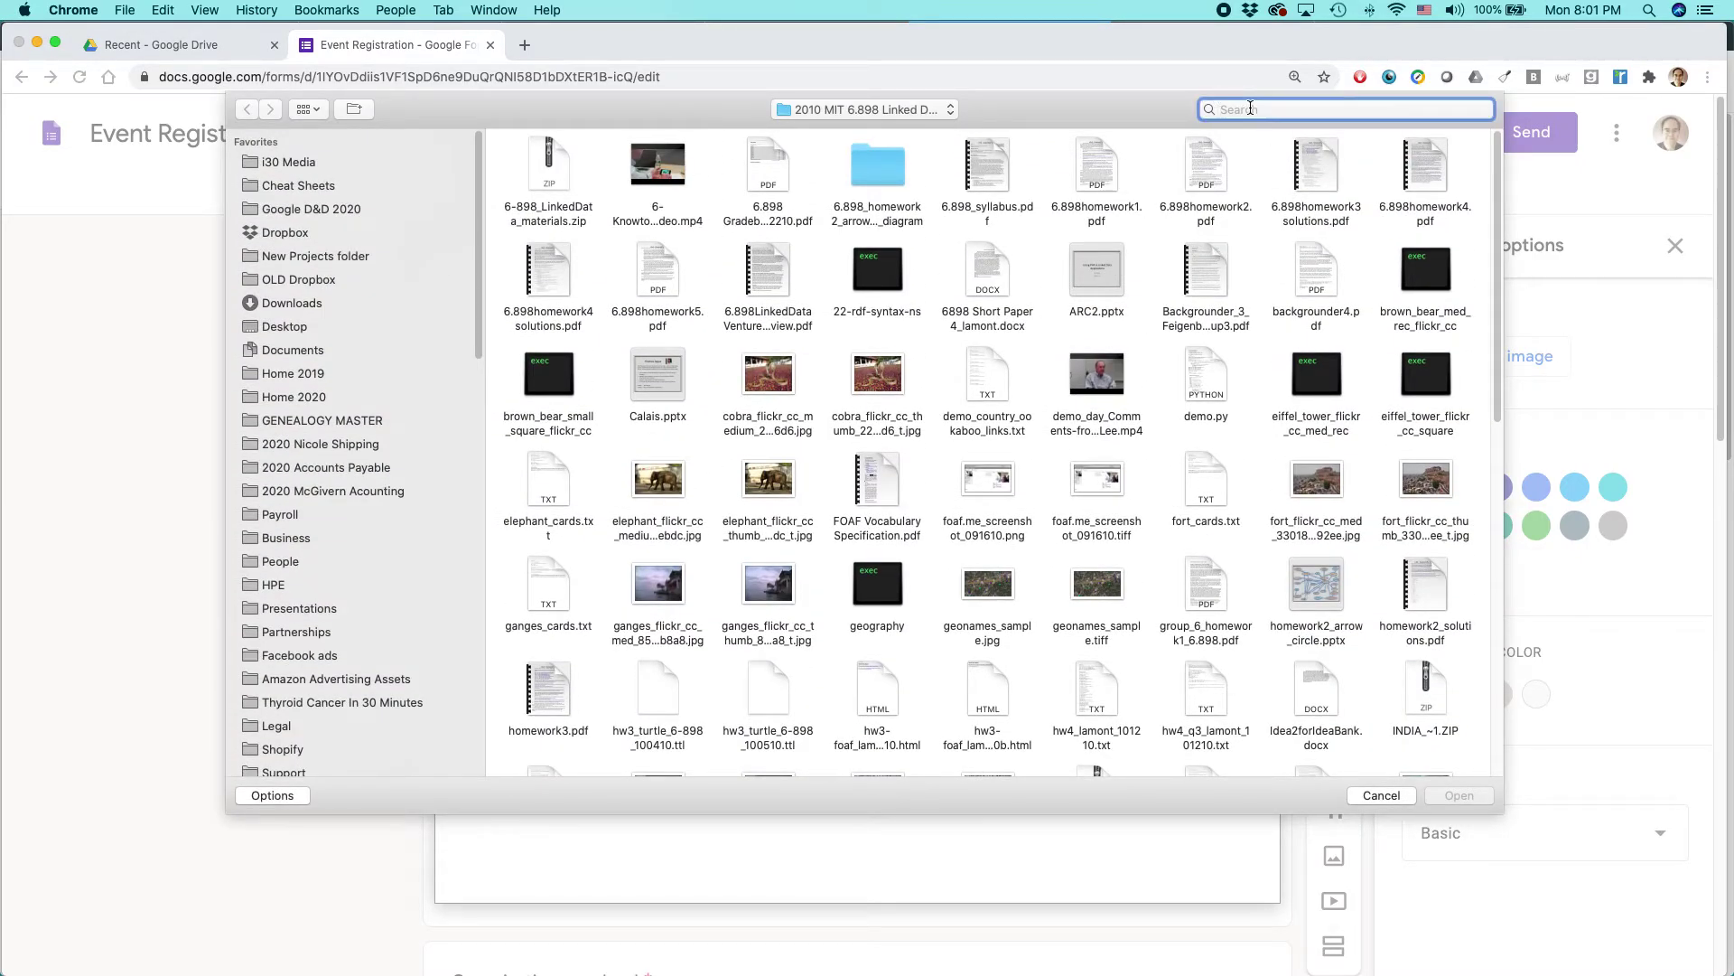
pyautogui.write('taj mahal')
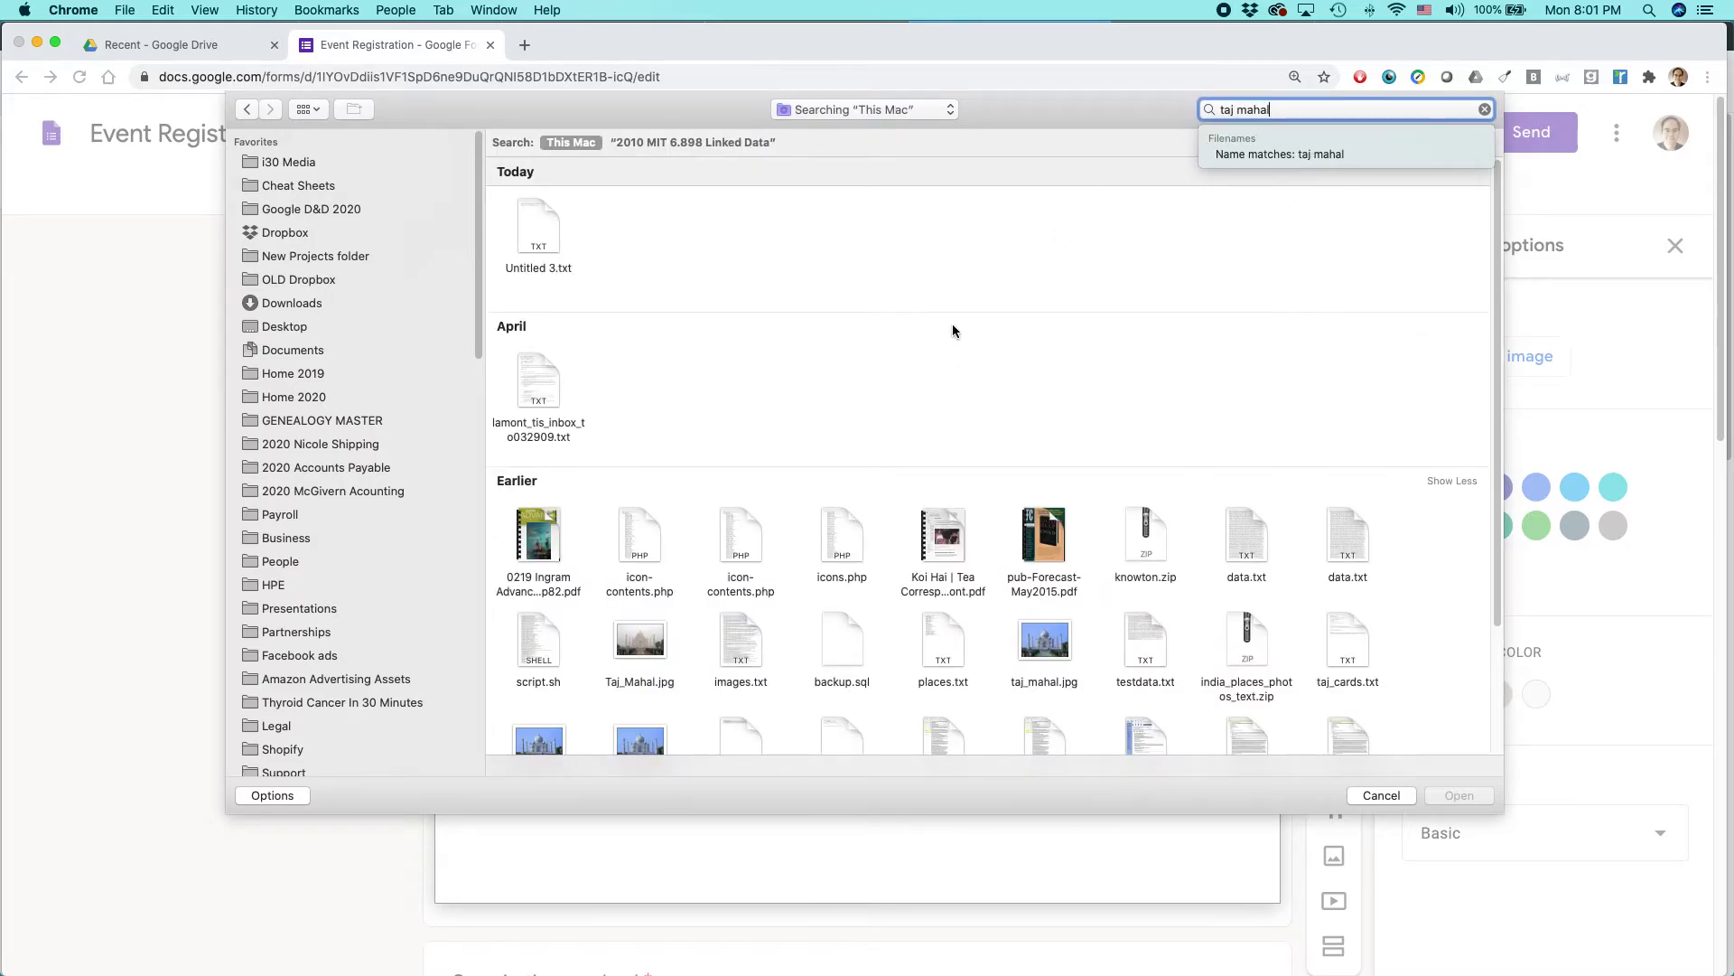
pyautogui.scroll(-3, 952, 331)
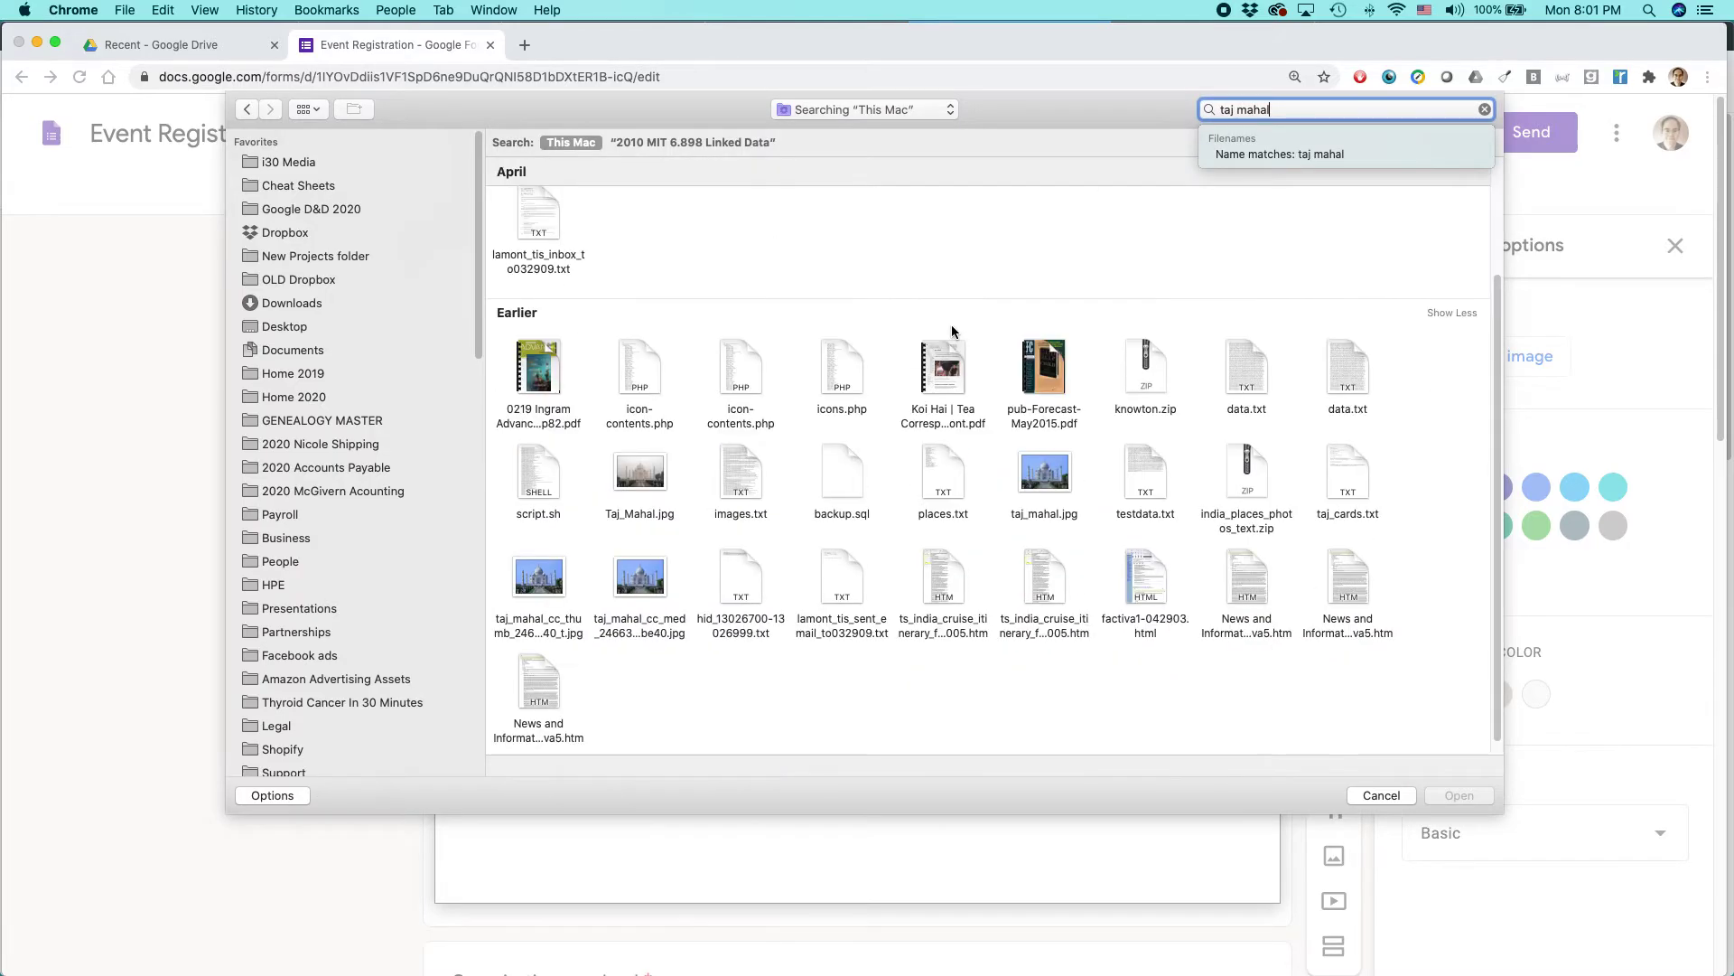
pyautogui.click(637, 578)
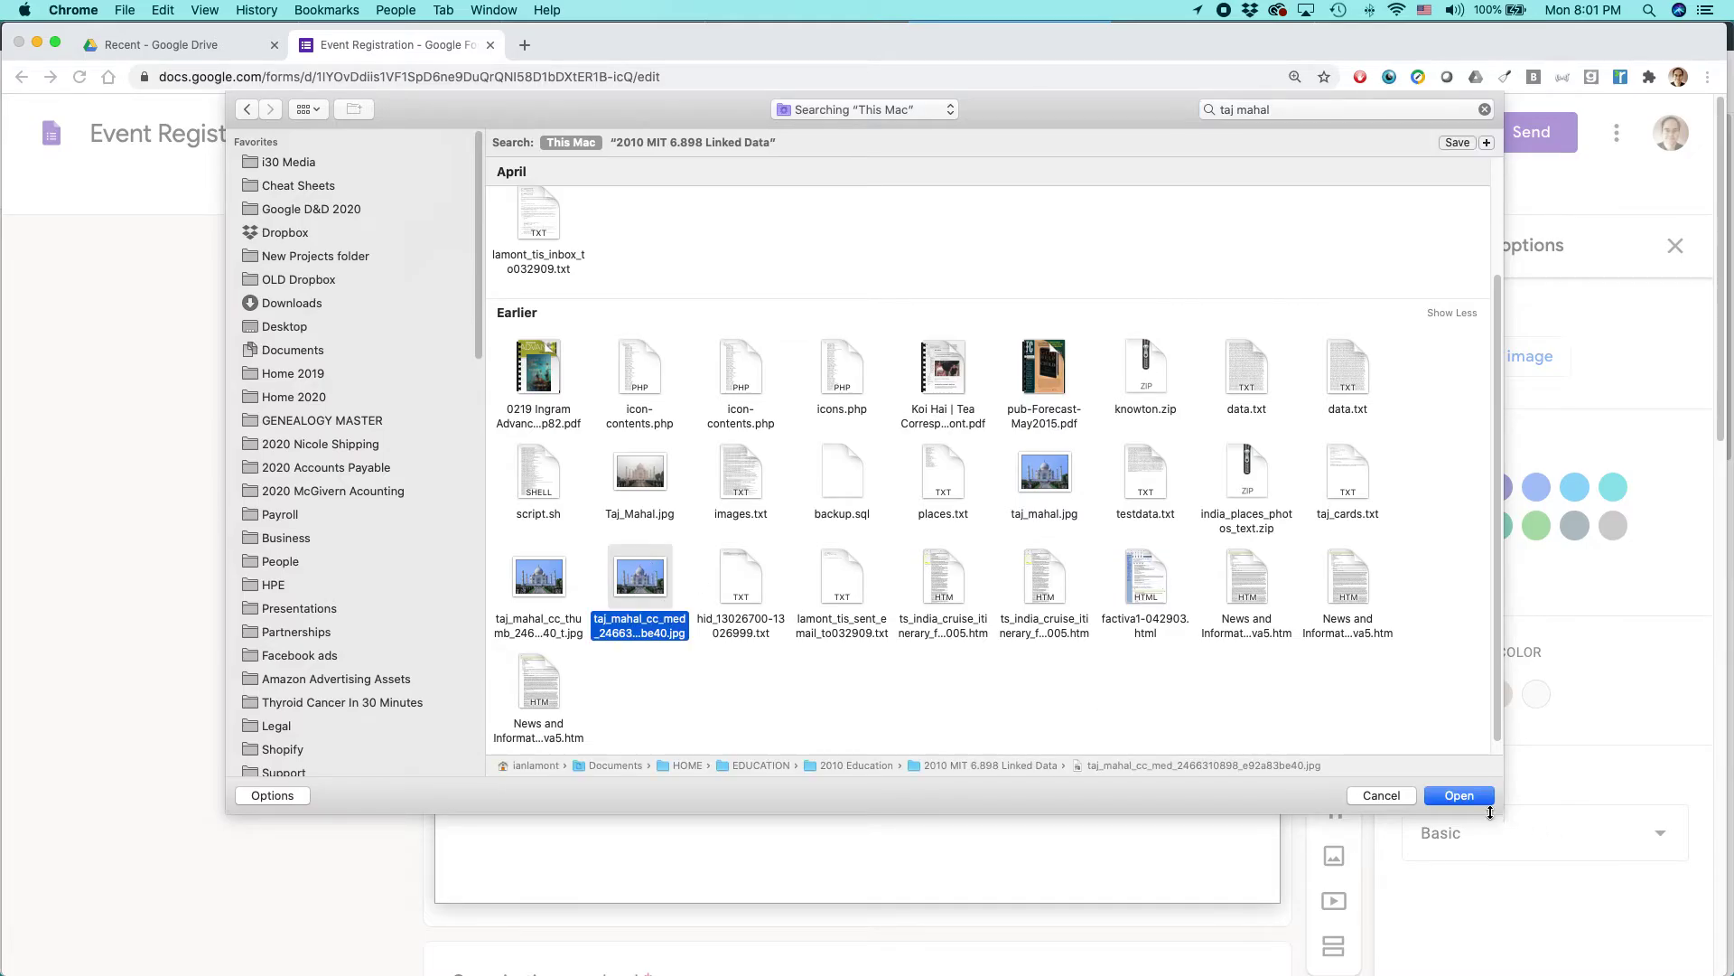
pyautogui.click(1459, 795)
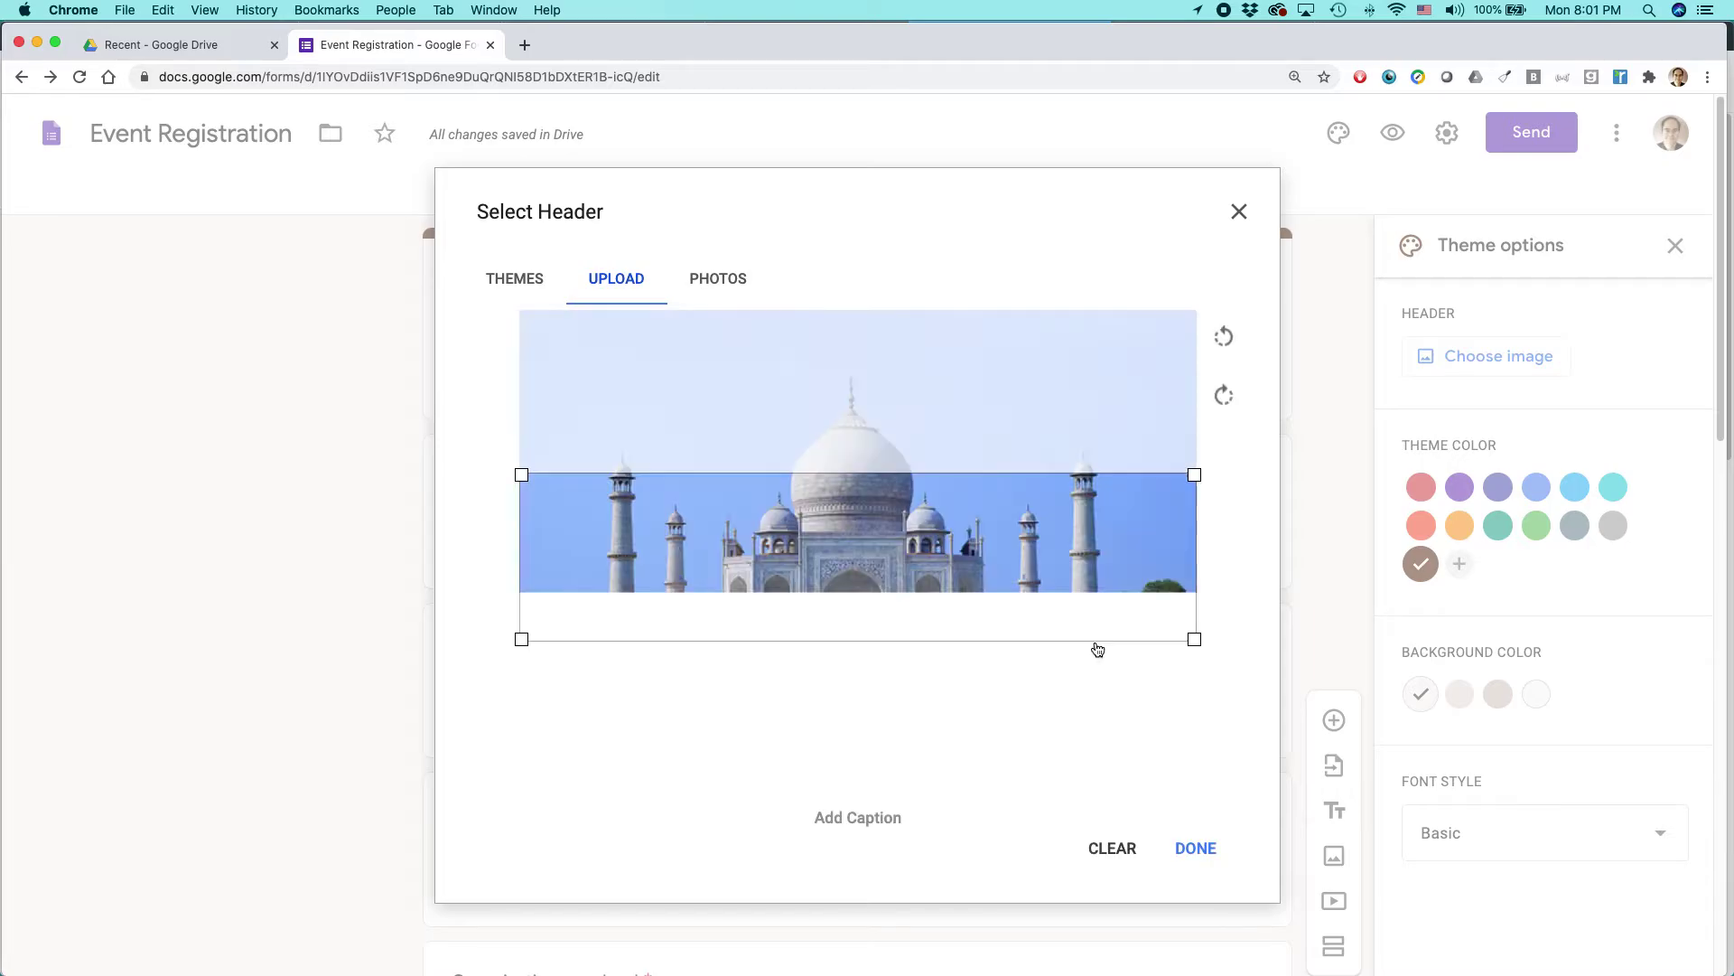
# Crop the Taj Mahal header to the dome, then revert from Decorative to Basic font style
pyautogui.moveTo(1014, 559); pyautogui.dragTo(1029, 460)
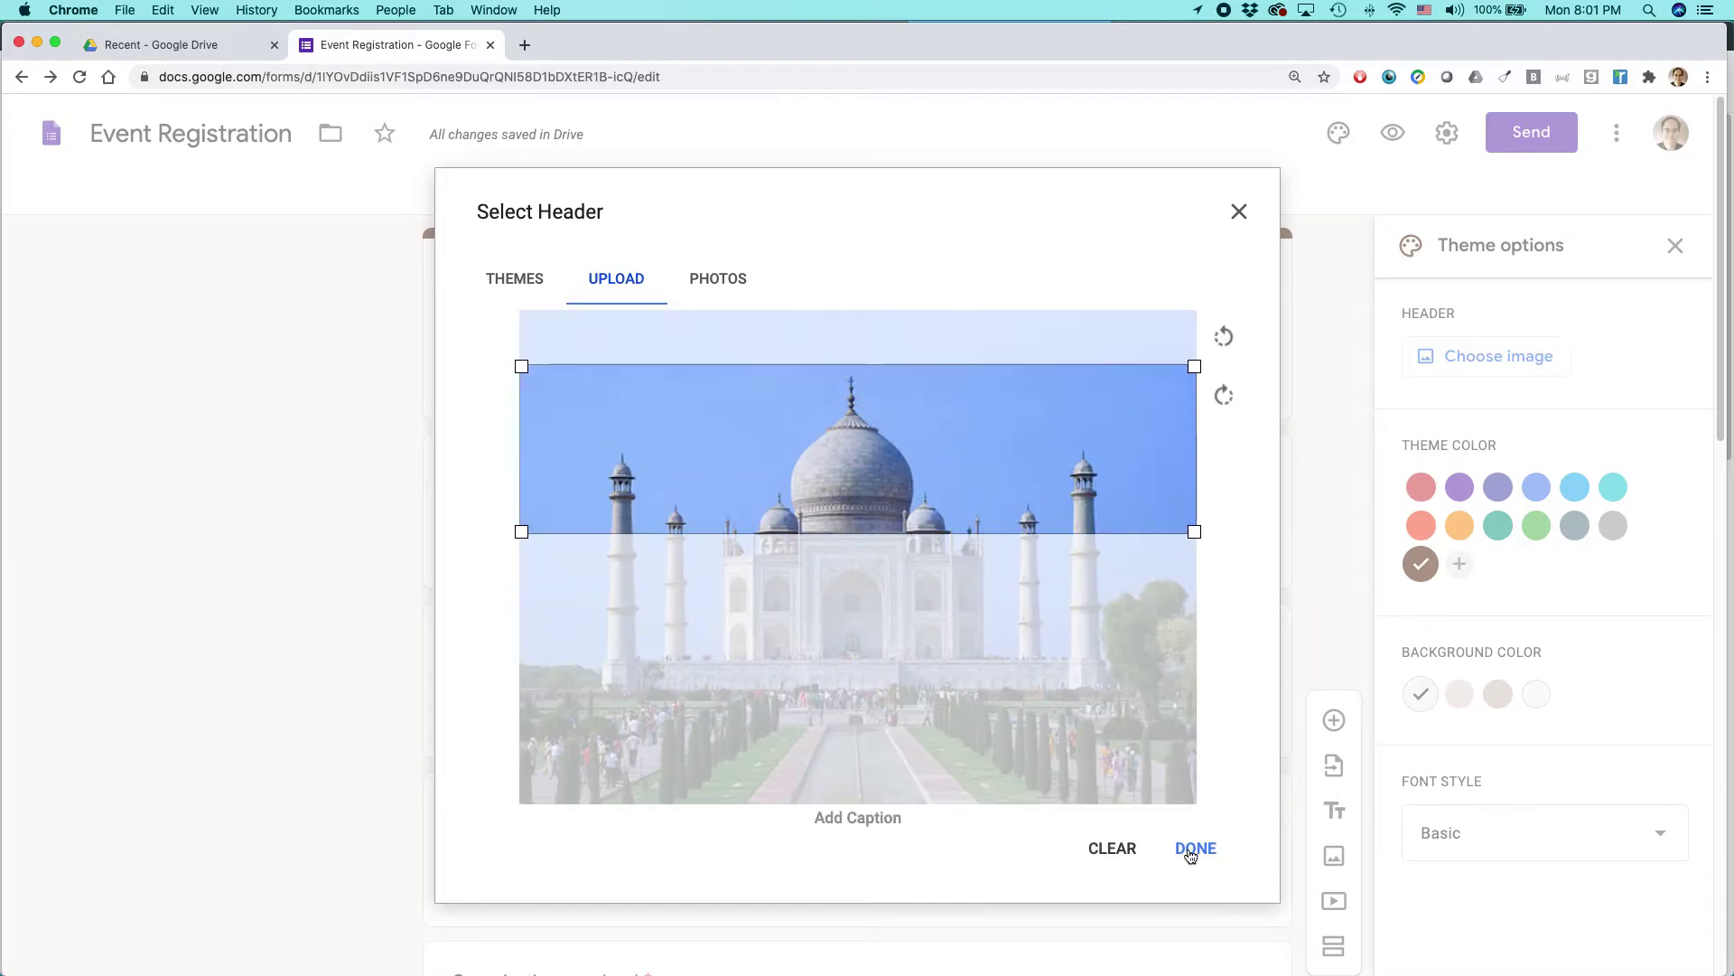
pyautogui.click(1191, 849)
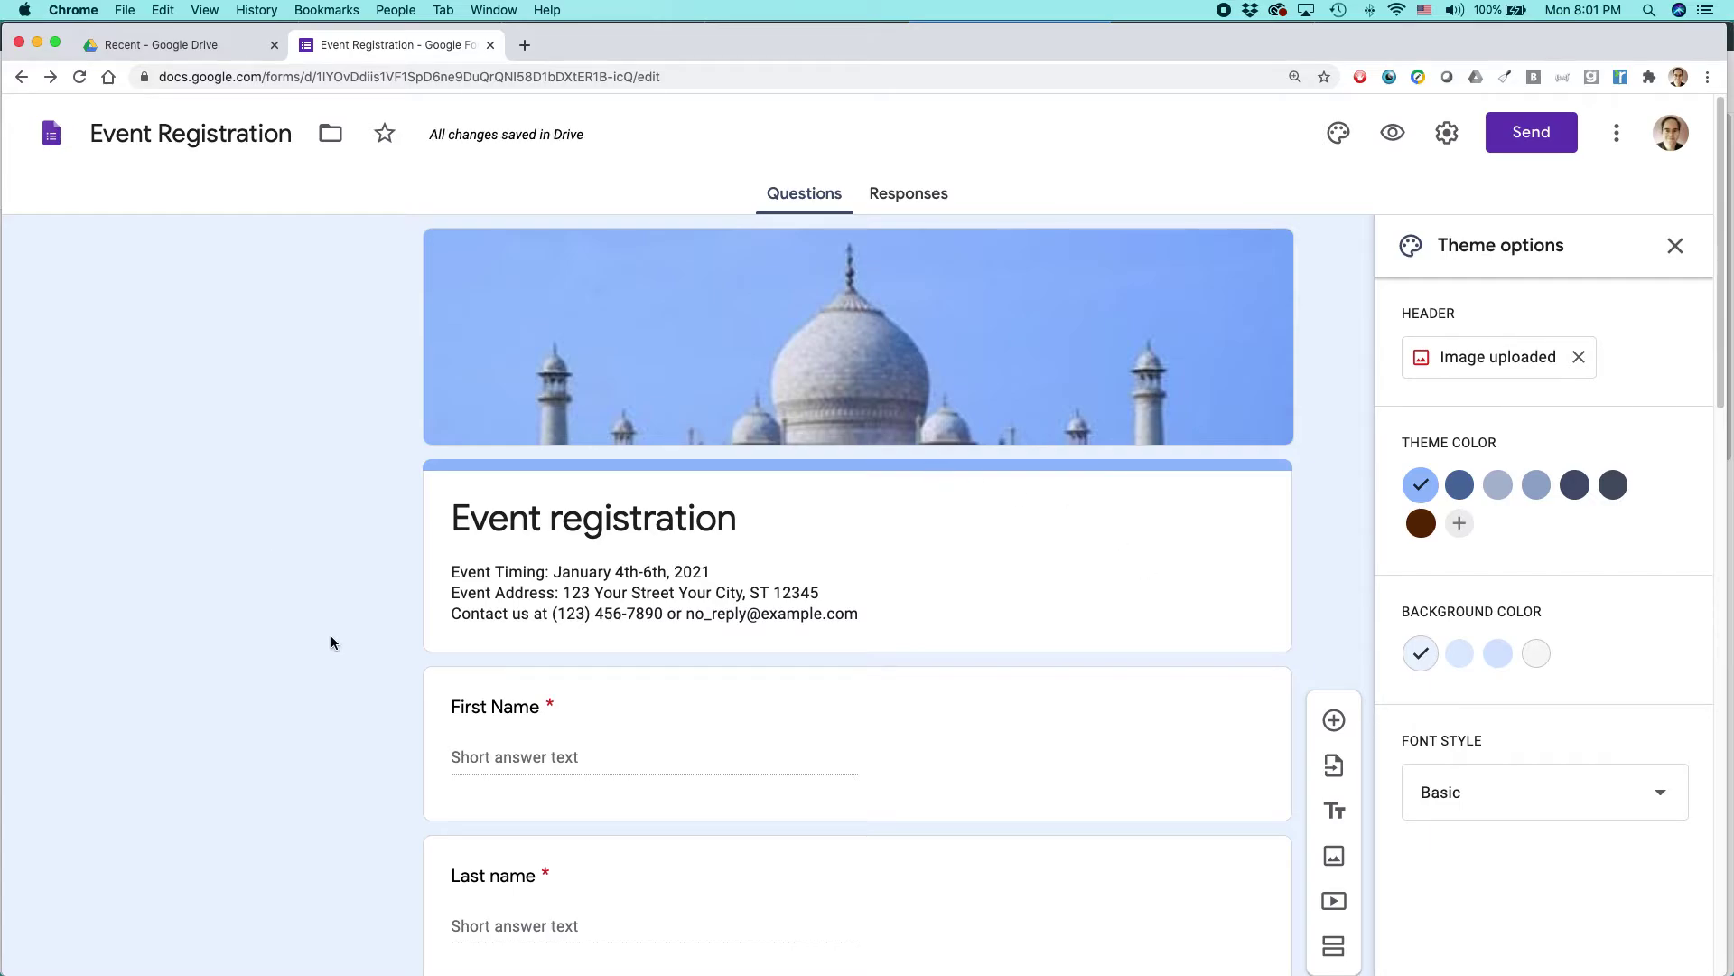
pyautogui.click(1665, 794)
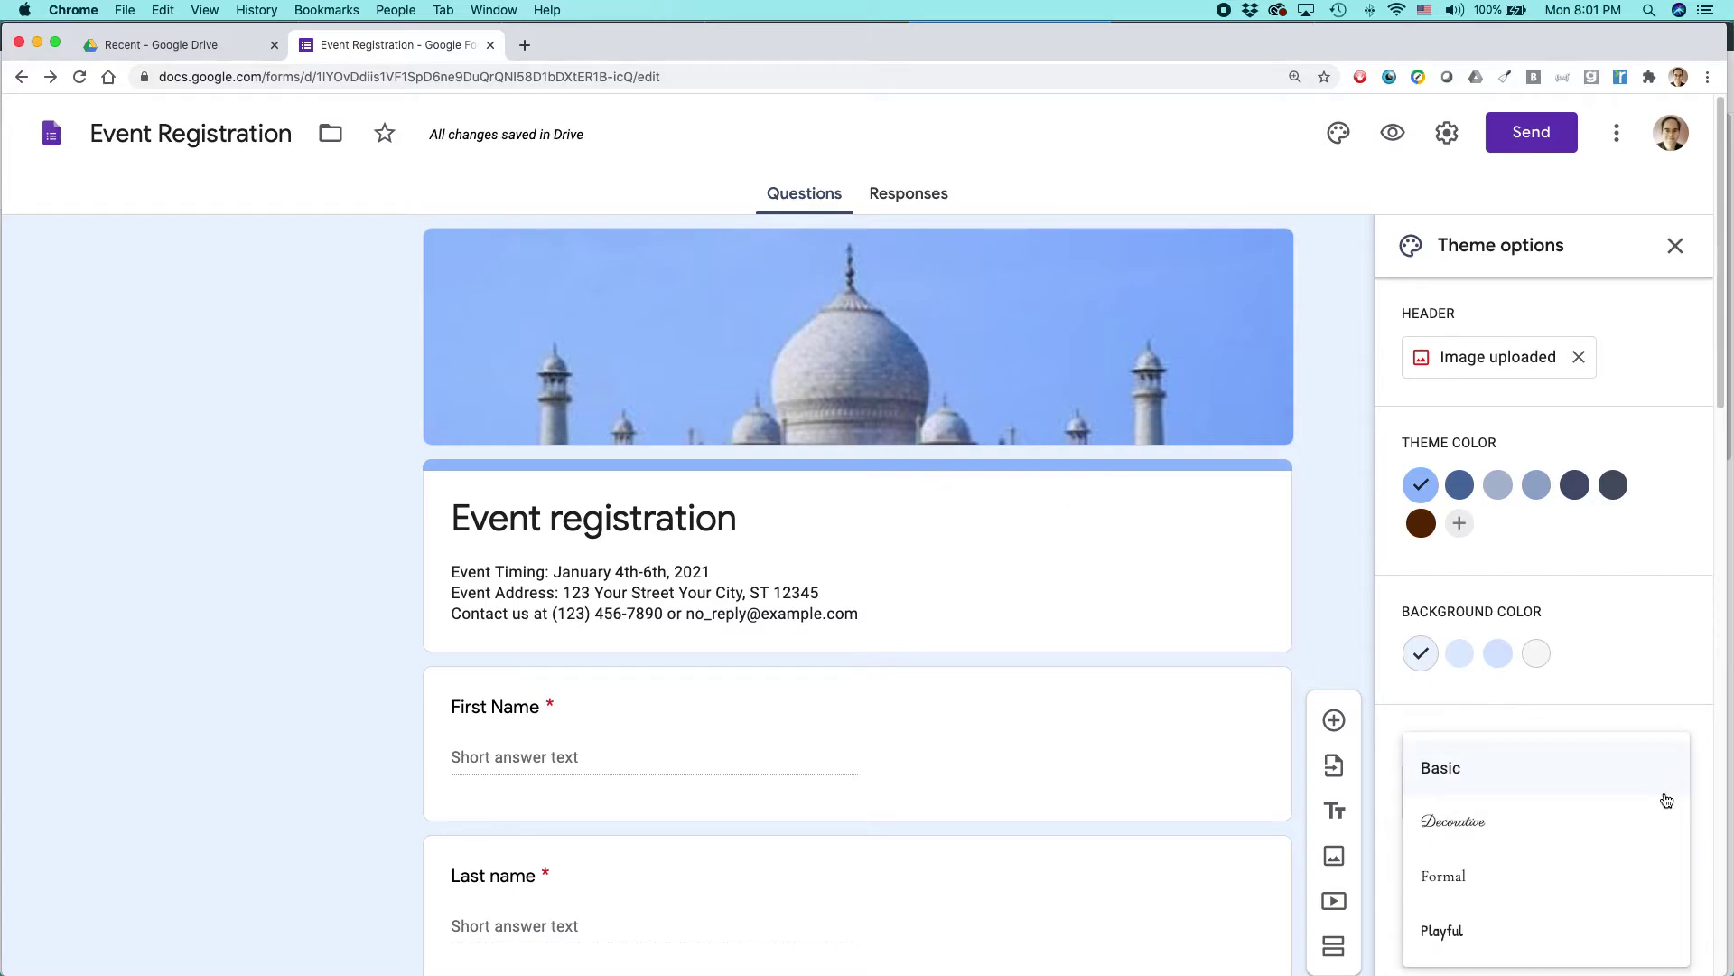
pyautogui.click(1623, 832)
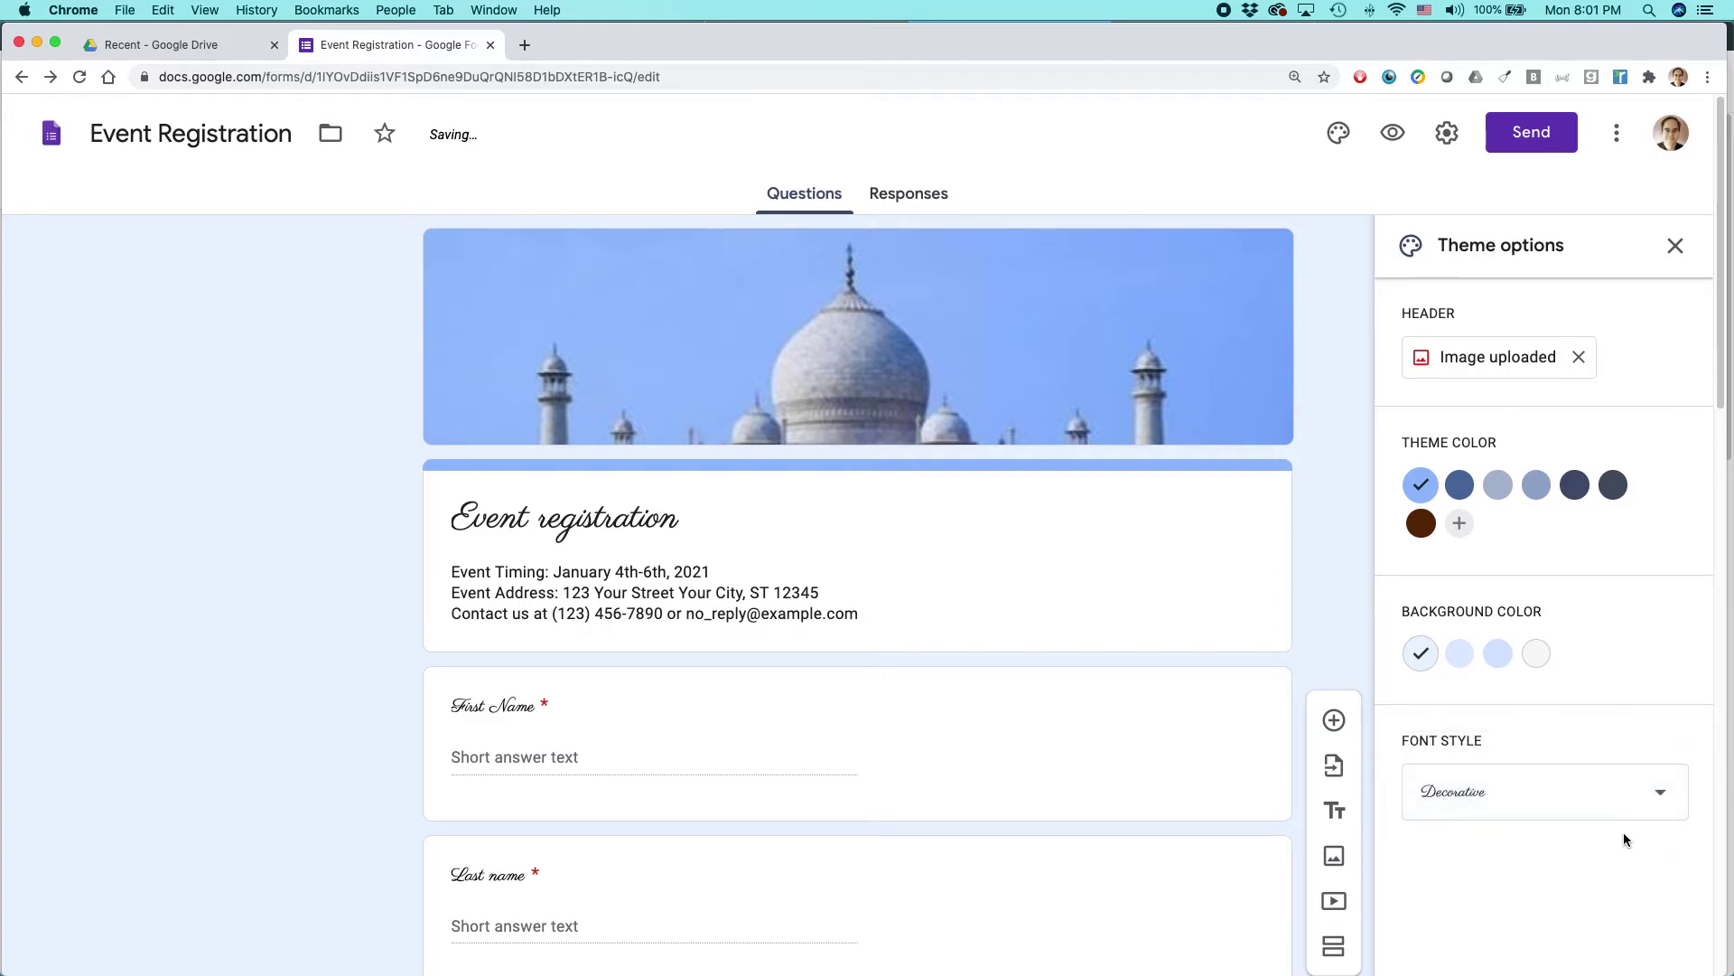
pyautogui.click(1664, 794)
pyautogui.click(1533, 752)
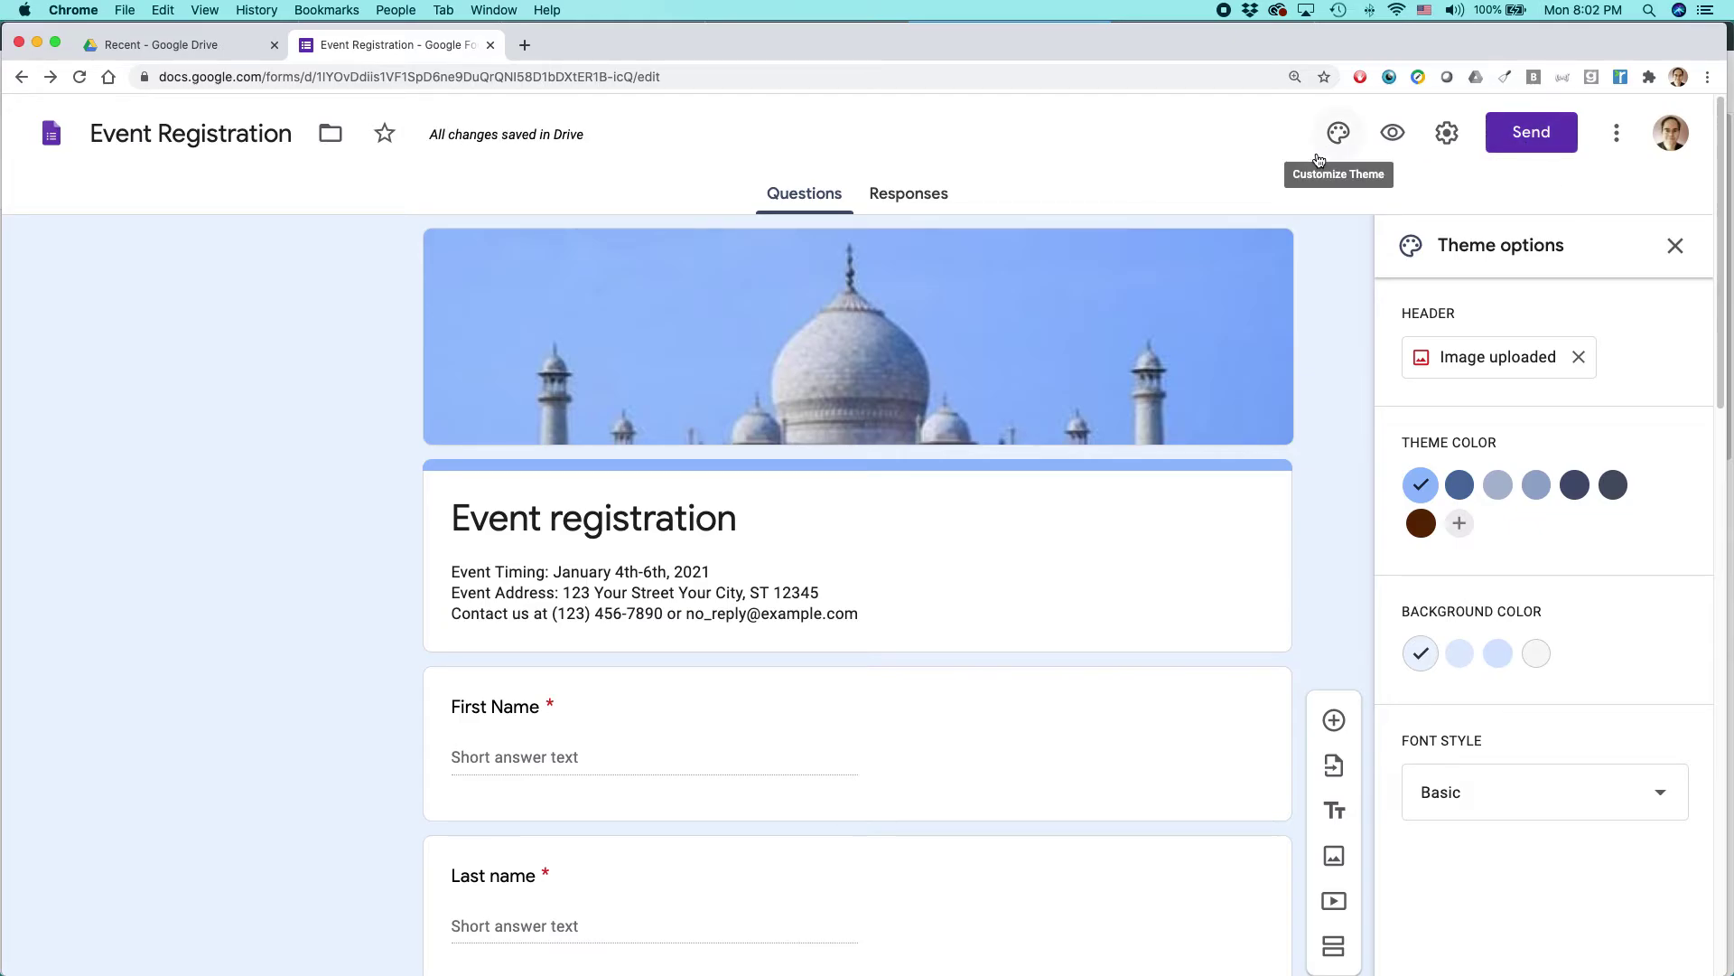
# Shorten the form's sharing link to a forms.gle URL and copy it
pyautogui.click(1524, 137)
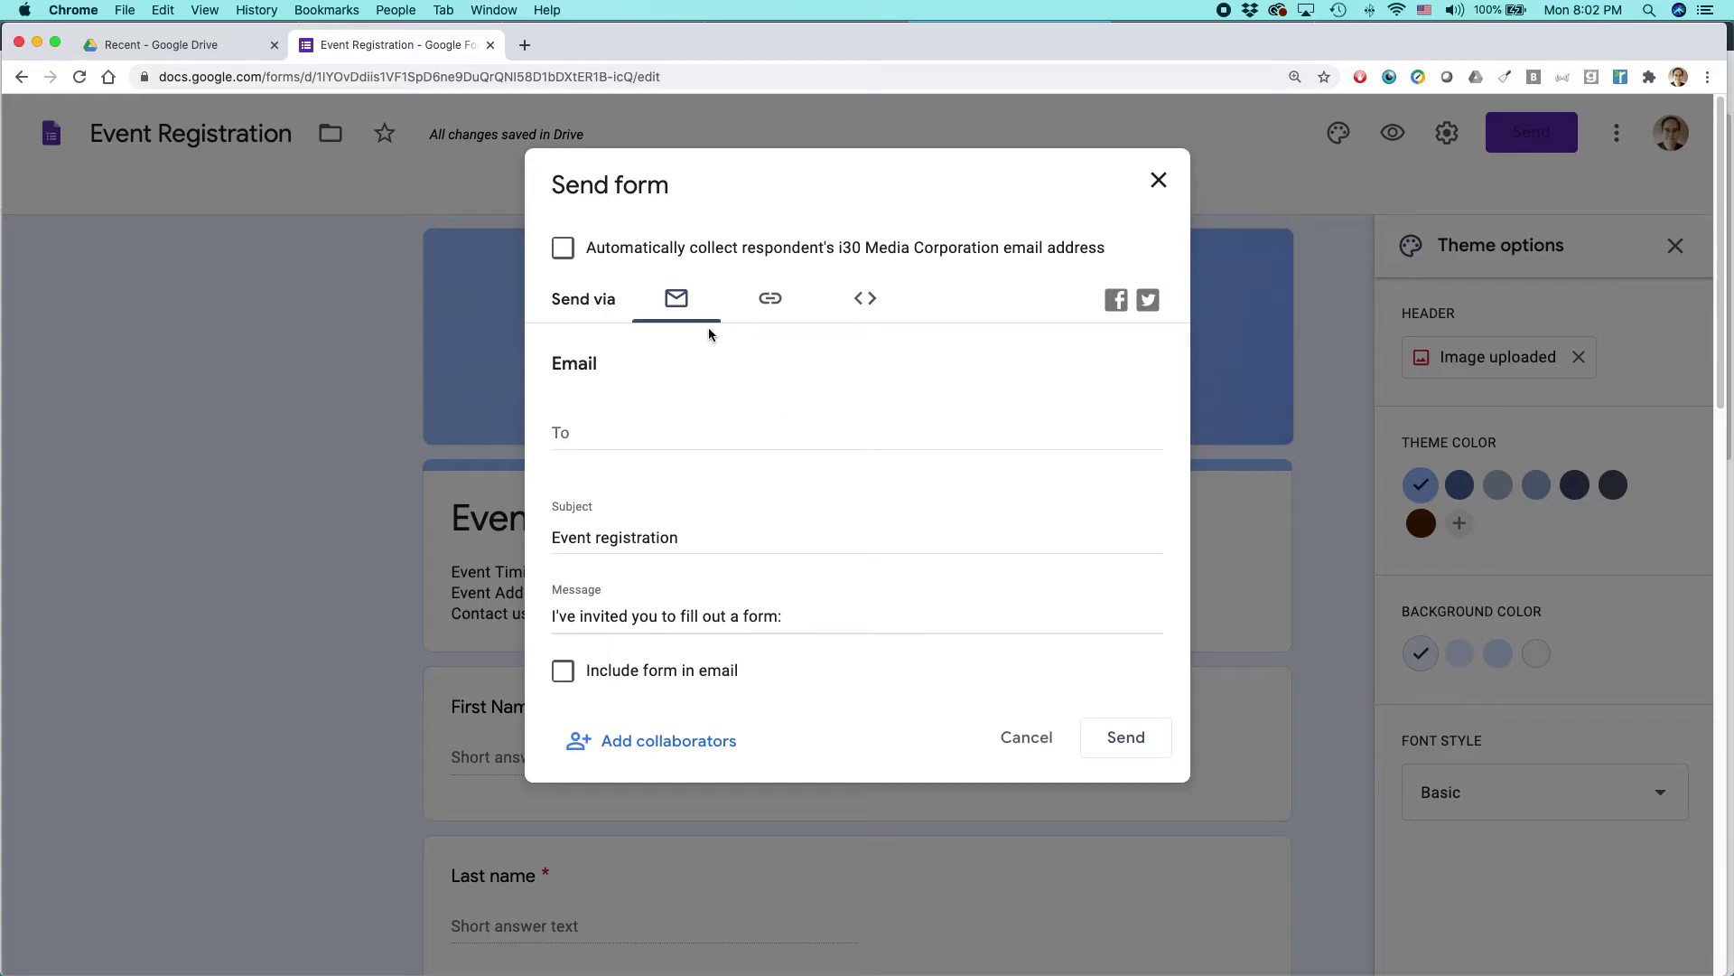
pyautogui.click(779, 304)
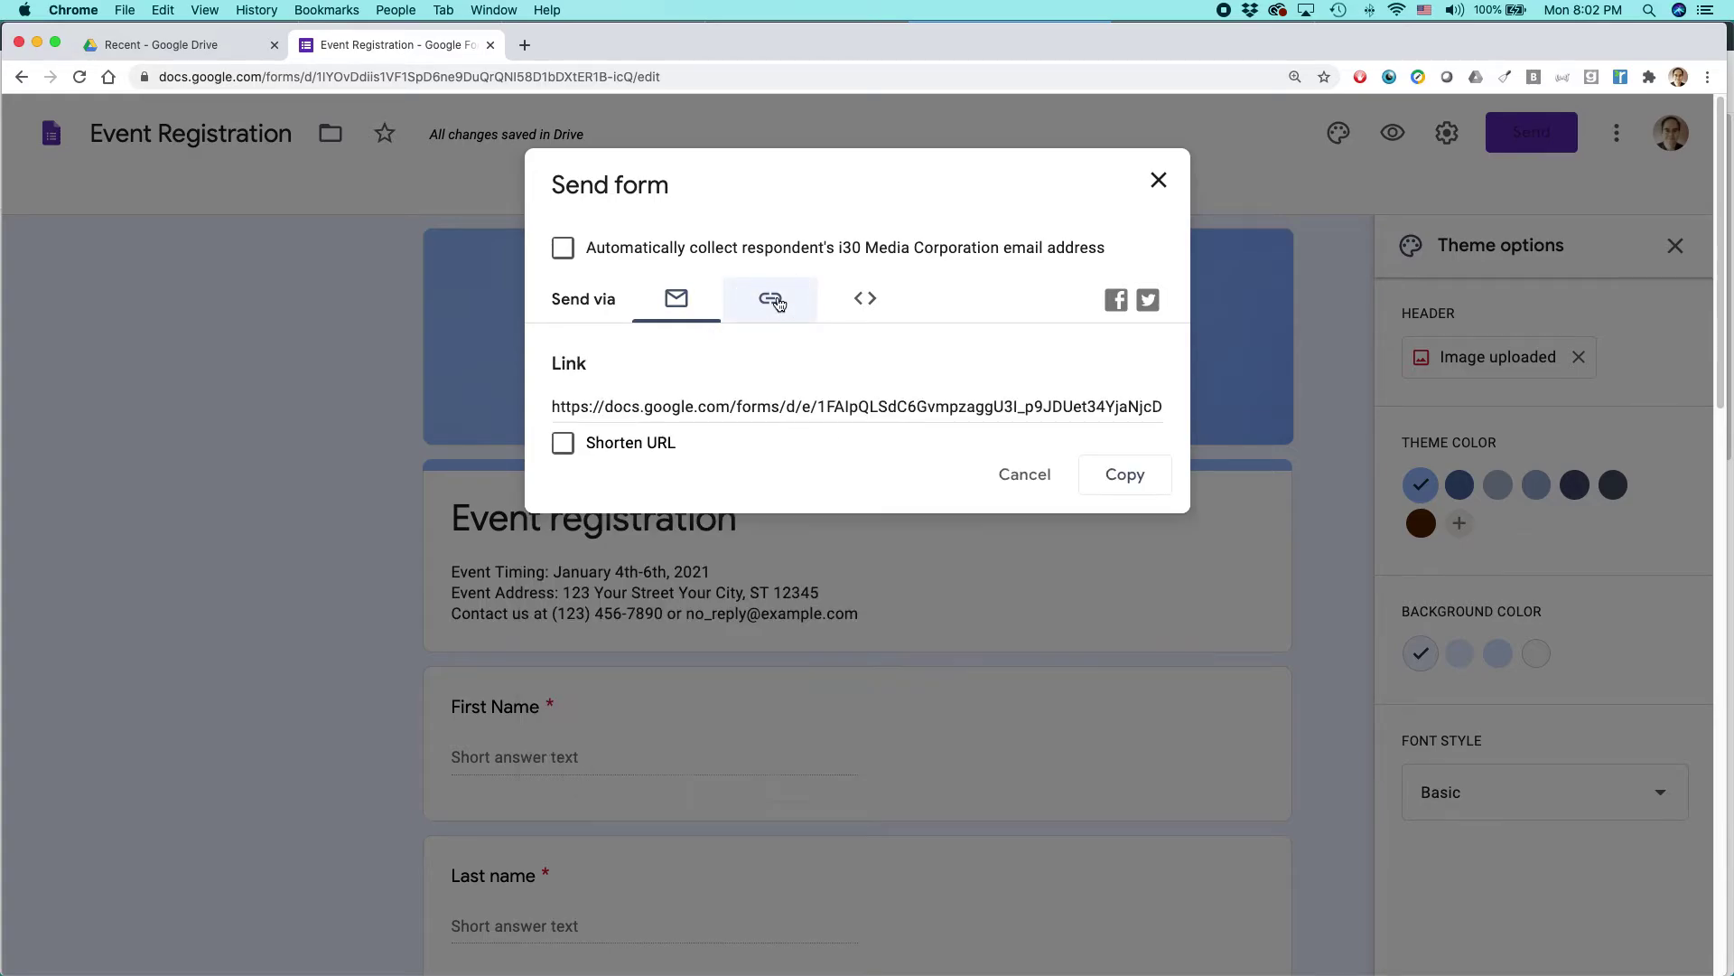
pyautogui.click(865, 300)
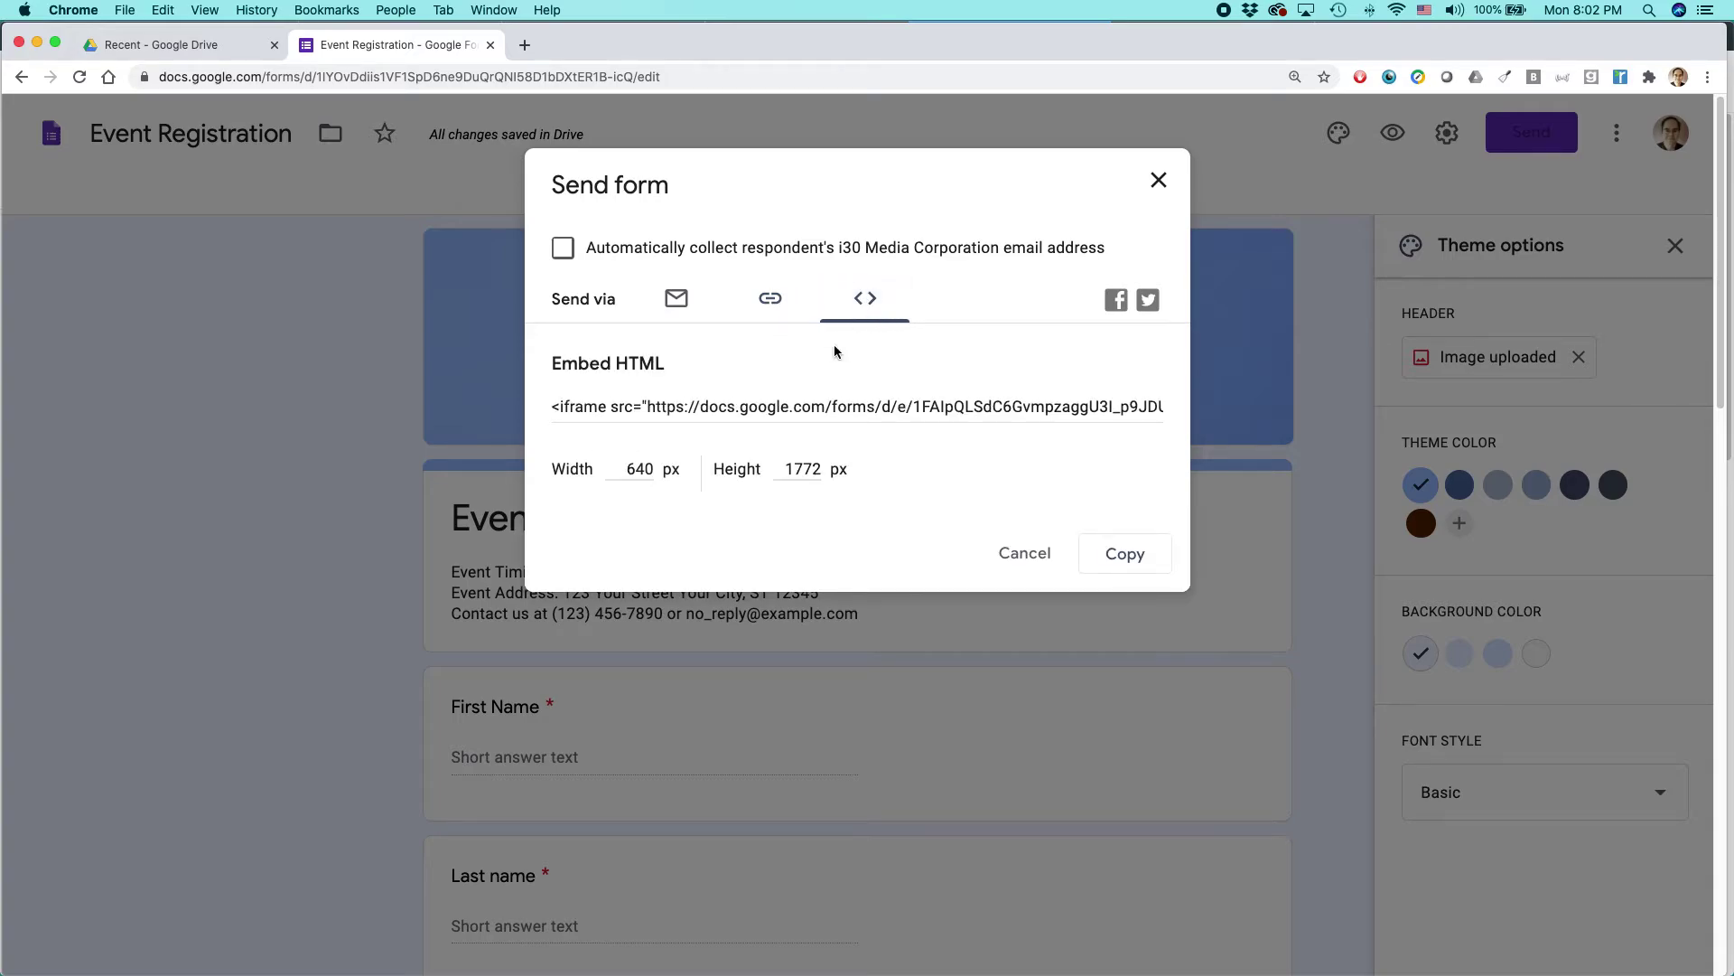
pyautogui.click(770, 303)
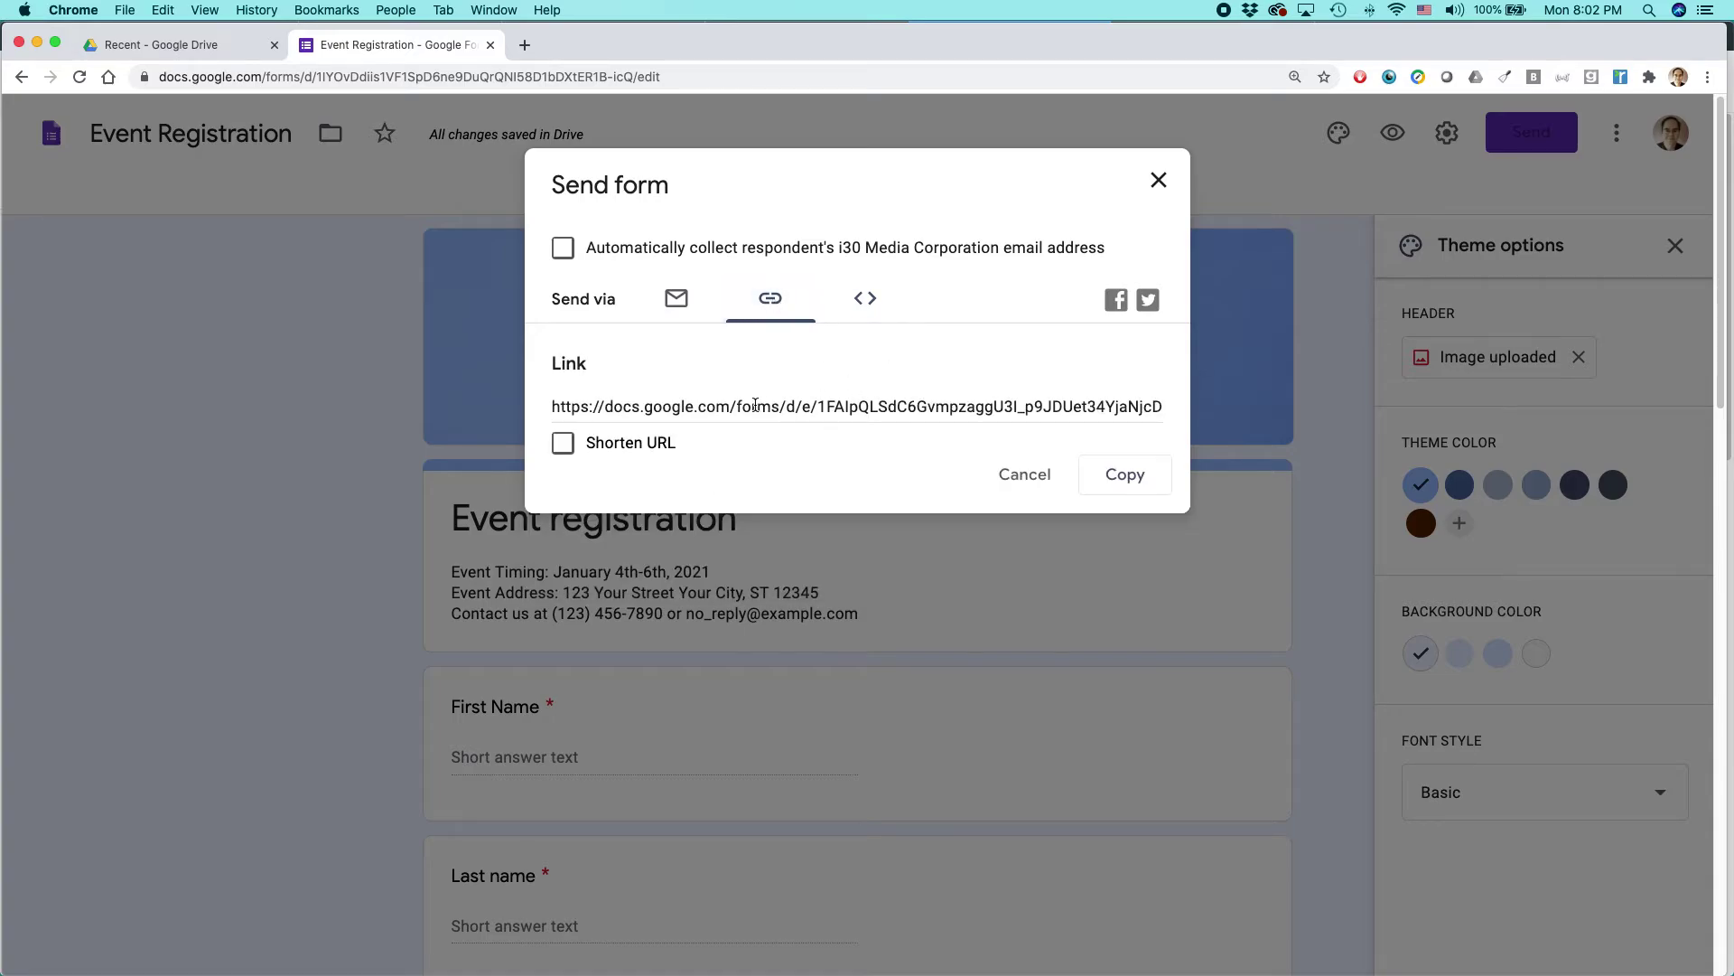
pyautogui.click(711, 407)
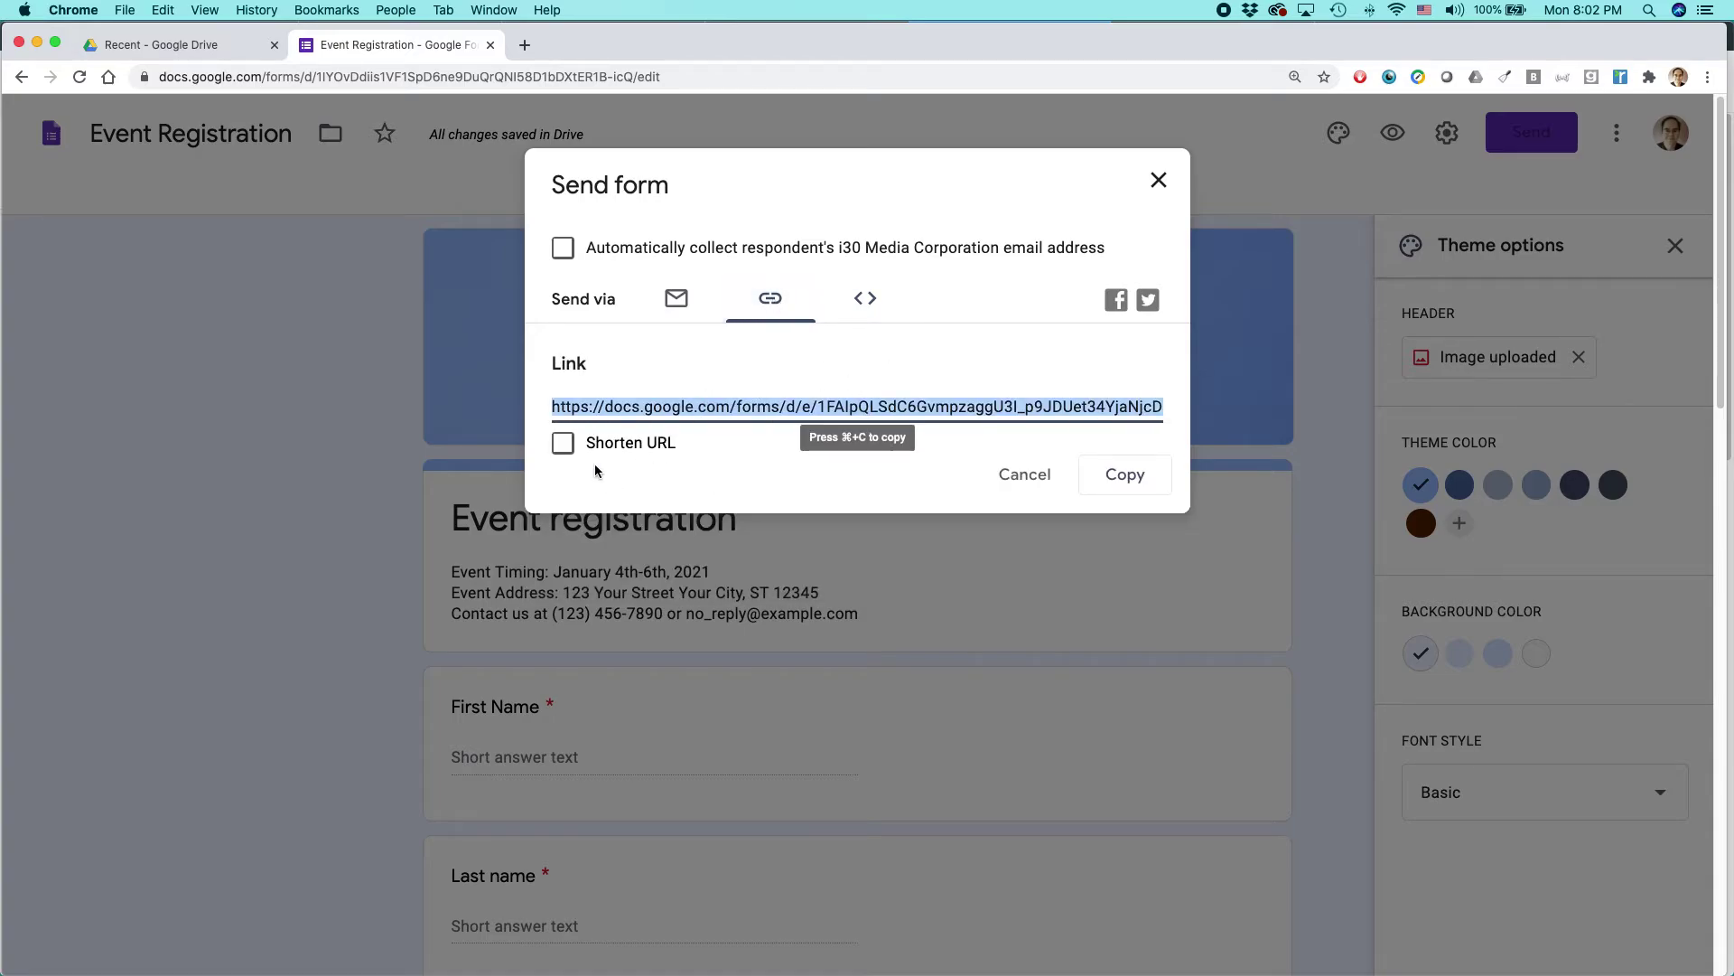
pyautogui.click(566, 445)
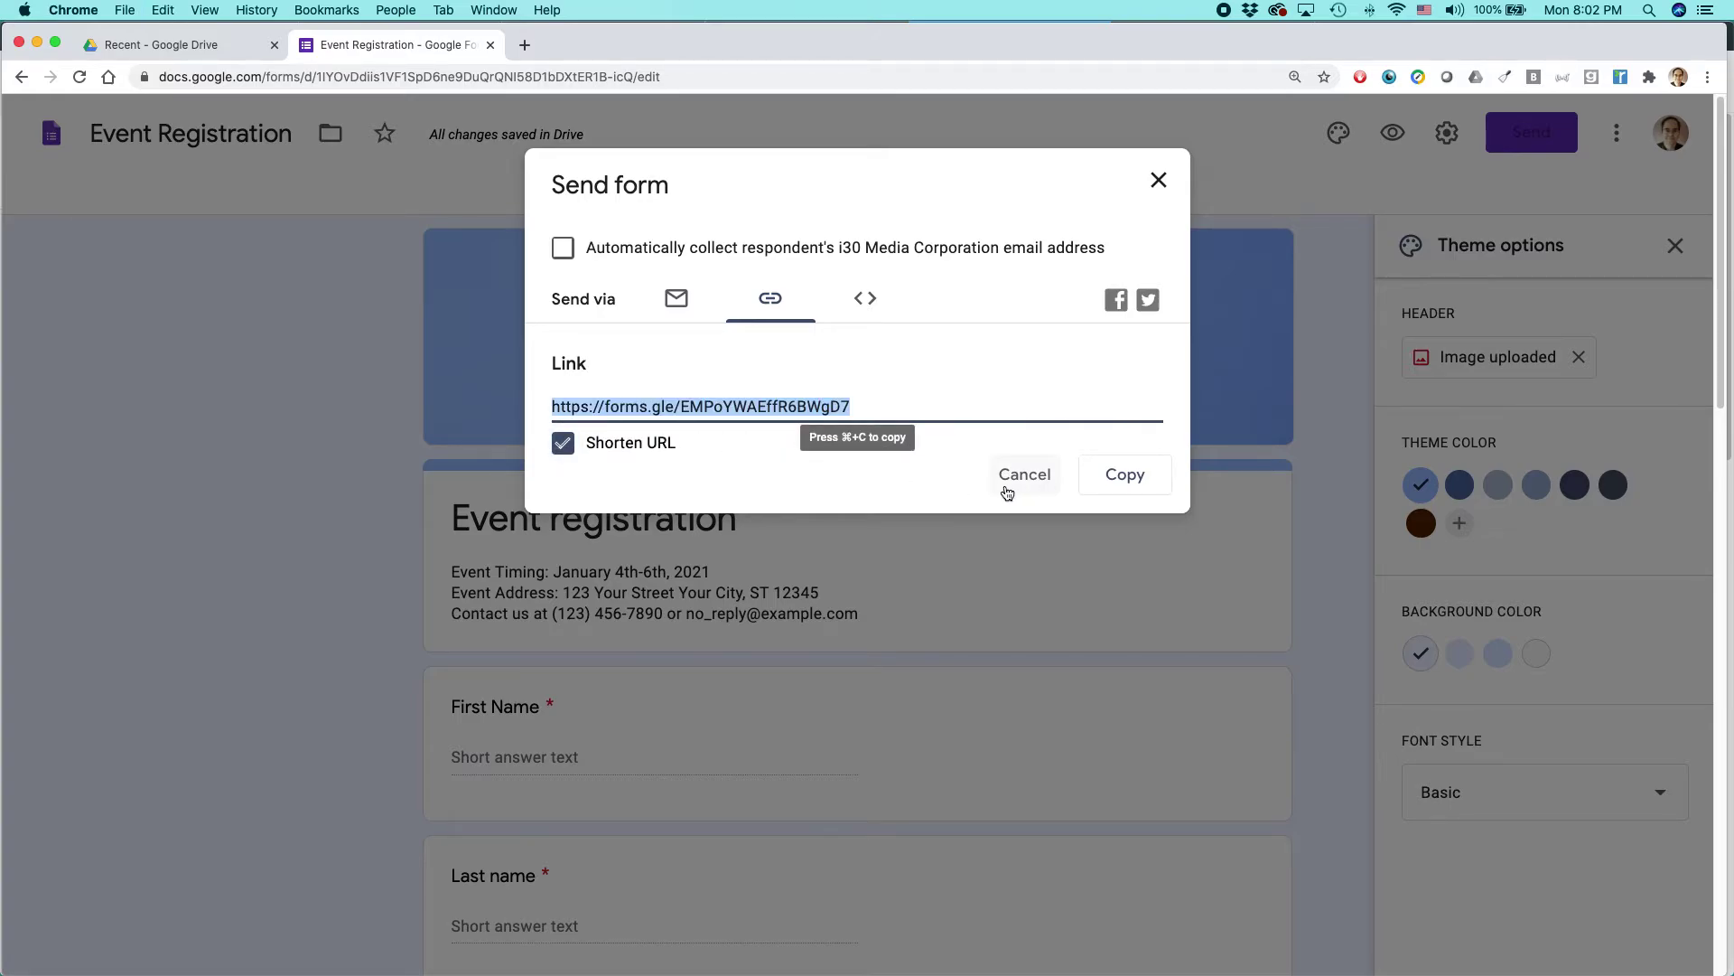
pyautogui.click(1136, 487)
# Test the link in a new Safari tab, see the organization-only restriction, then close the Send dialog
pyautogui.press('super+Tab')
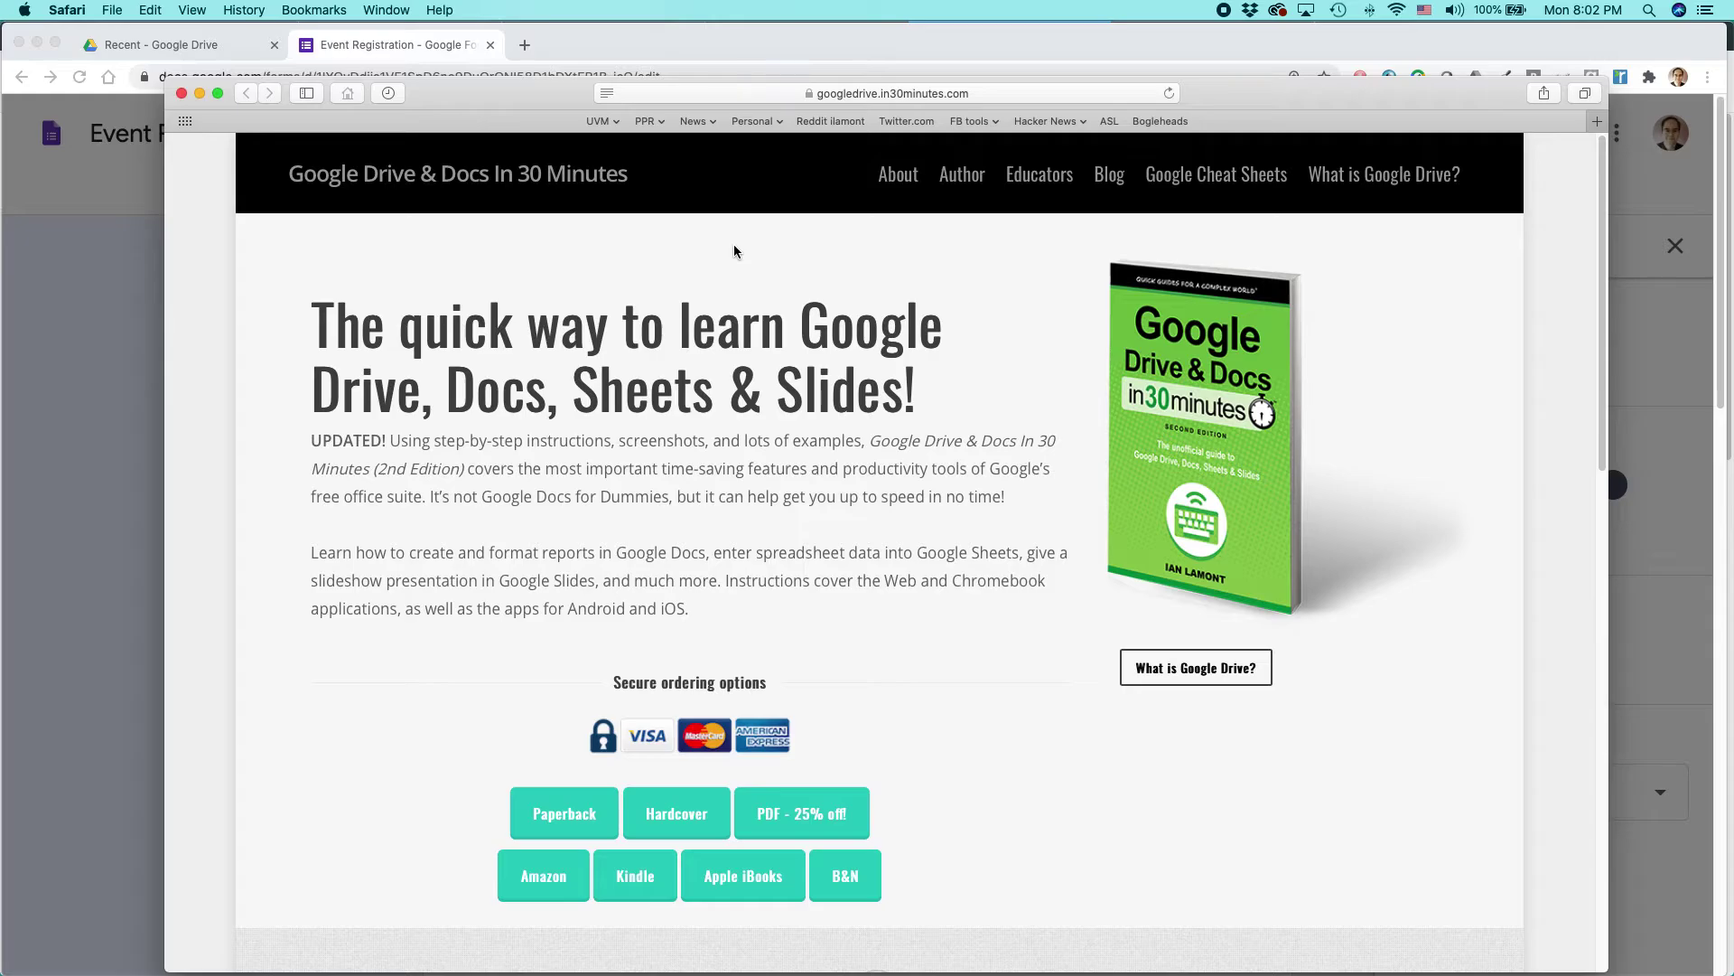
pyautogui.press('super+t')
pyautogui.press('super+v')
pyautogui.press('Return')
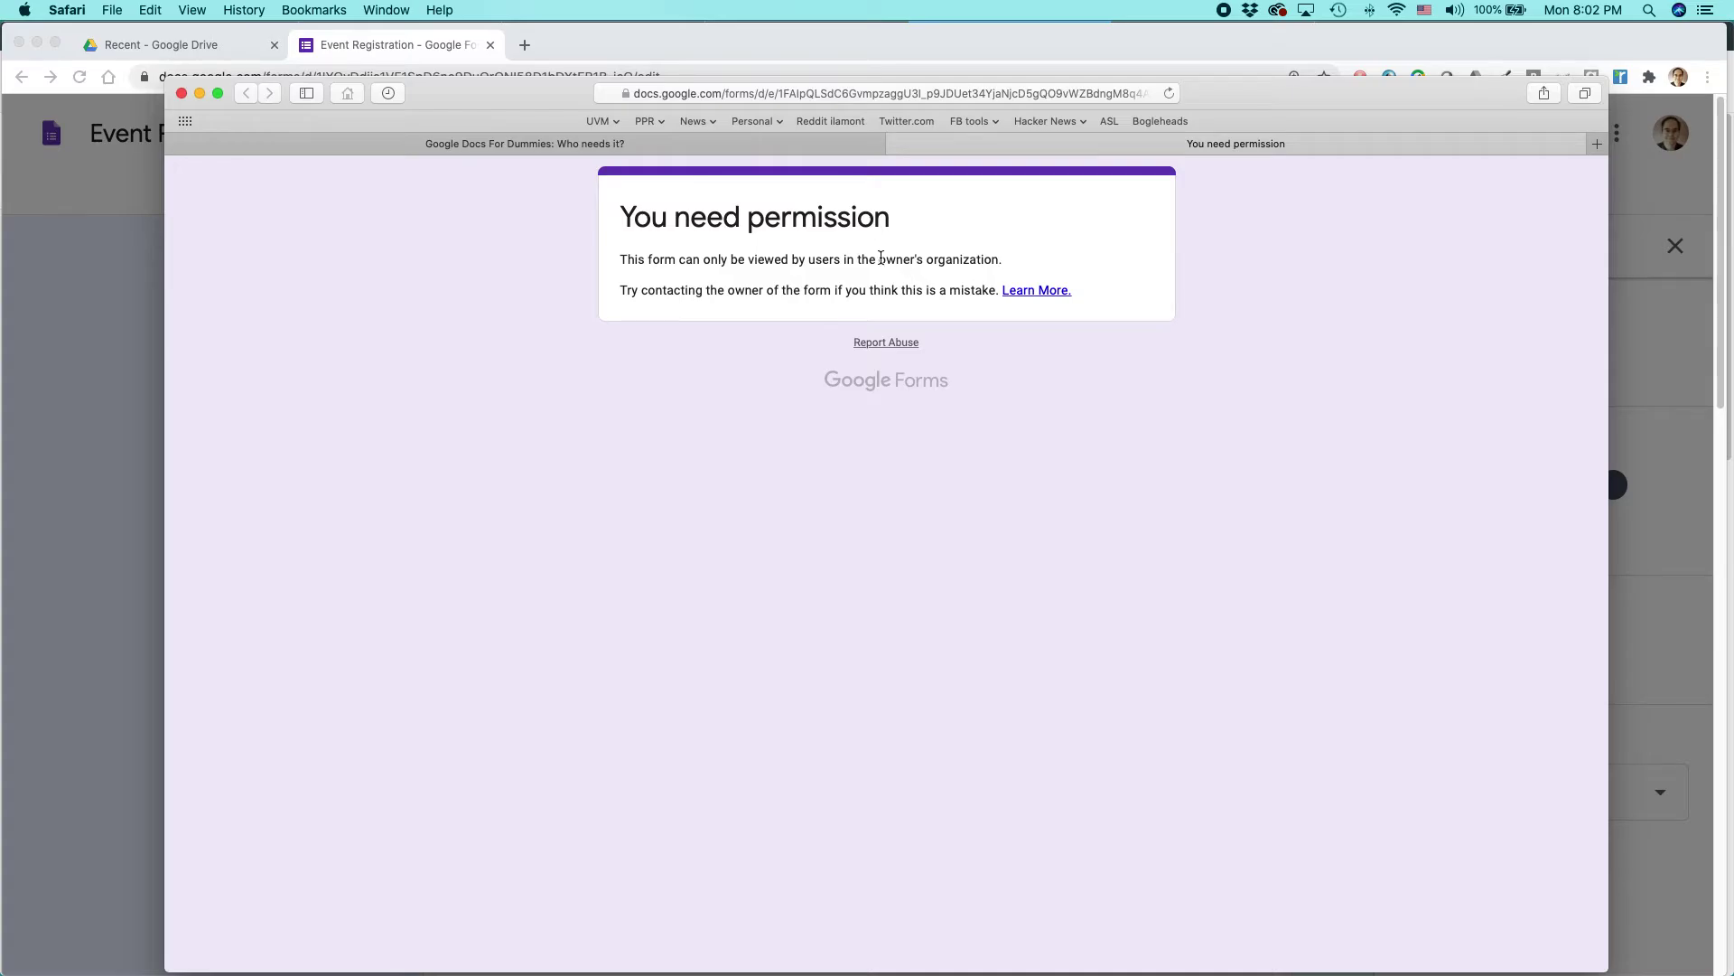
pyautogui.press('super+plus')
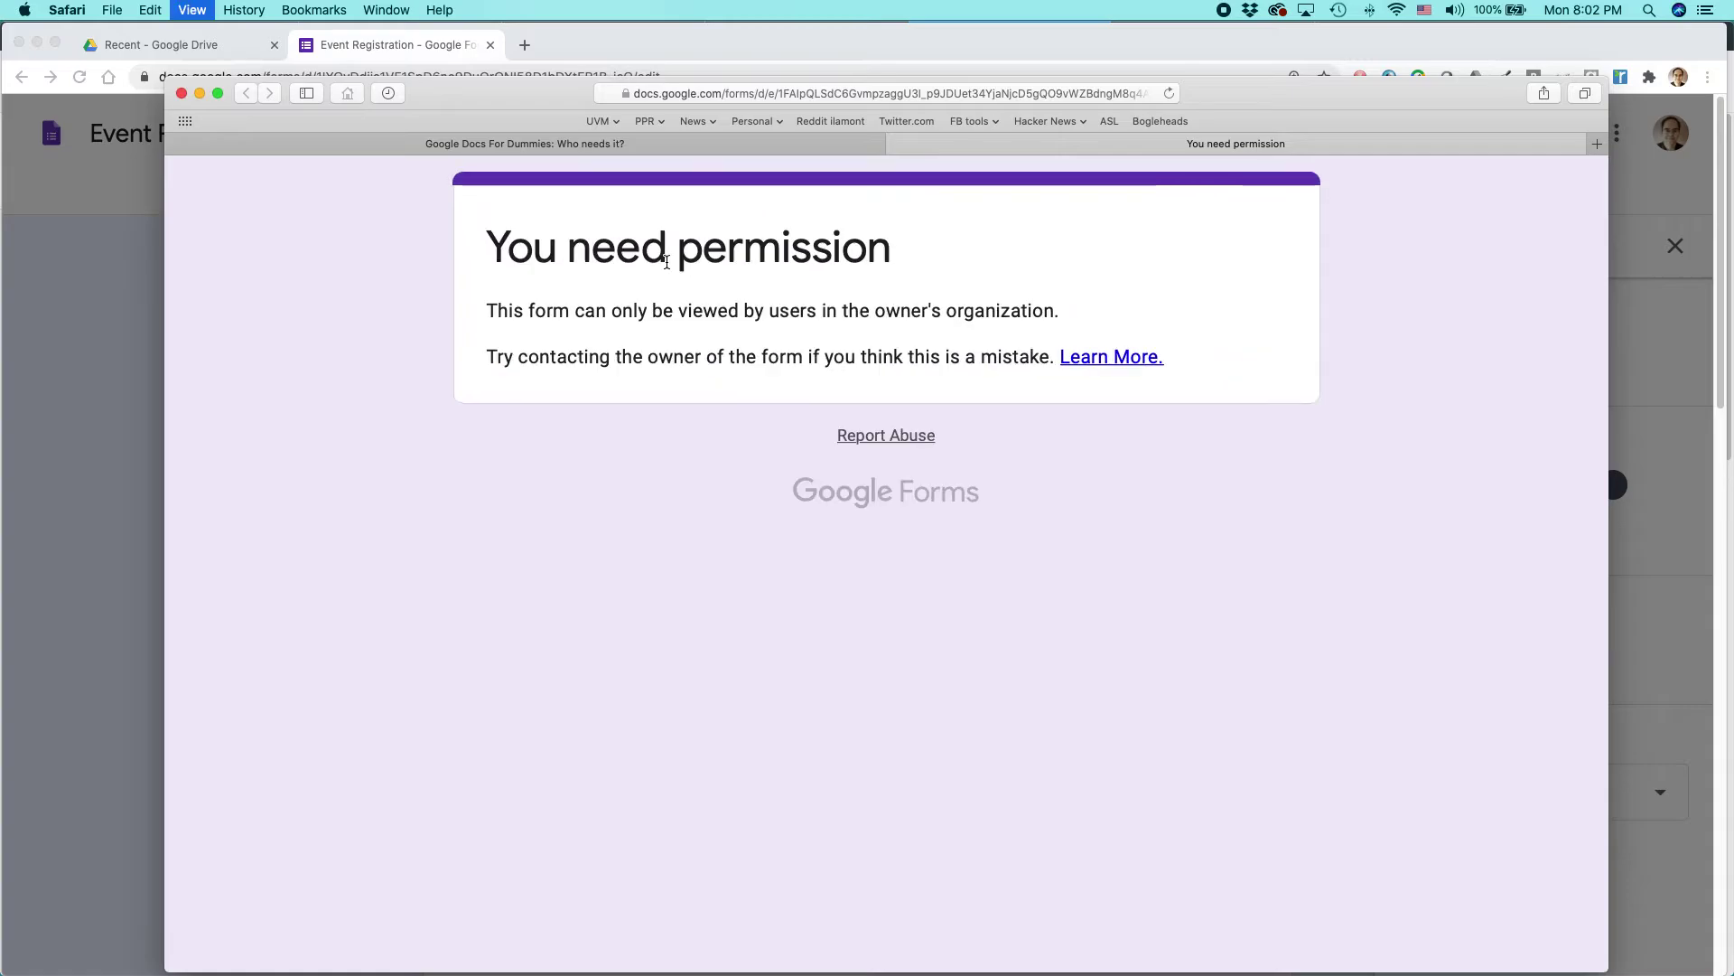
pyautogui.moveTo(422, 336); pyautogui.dragTo(1096, 337)
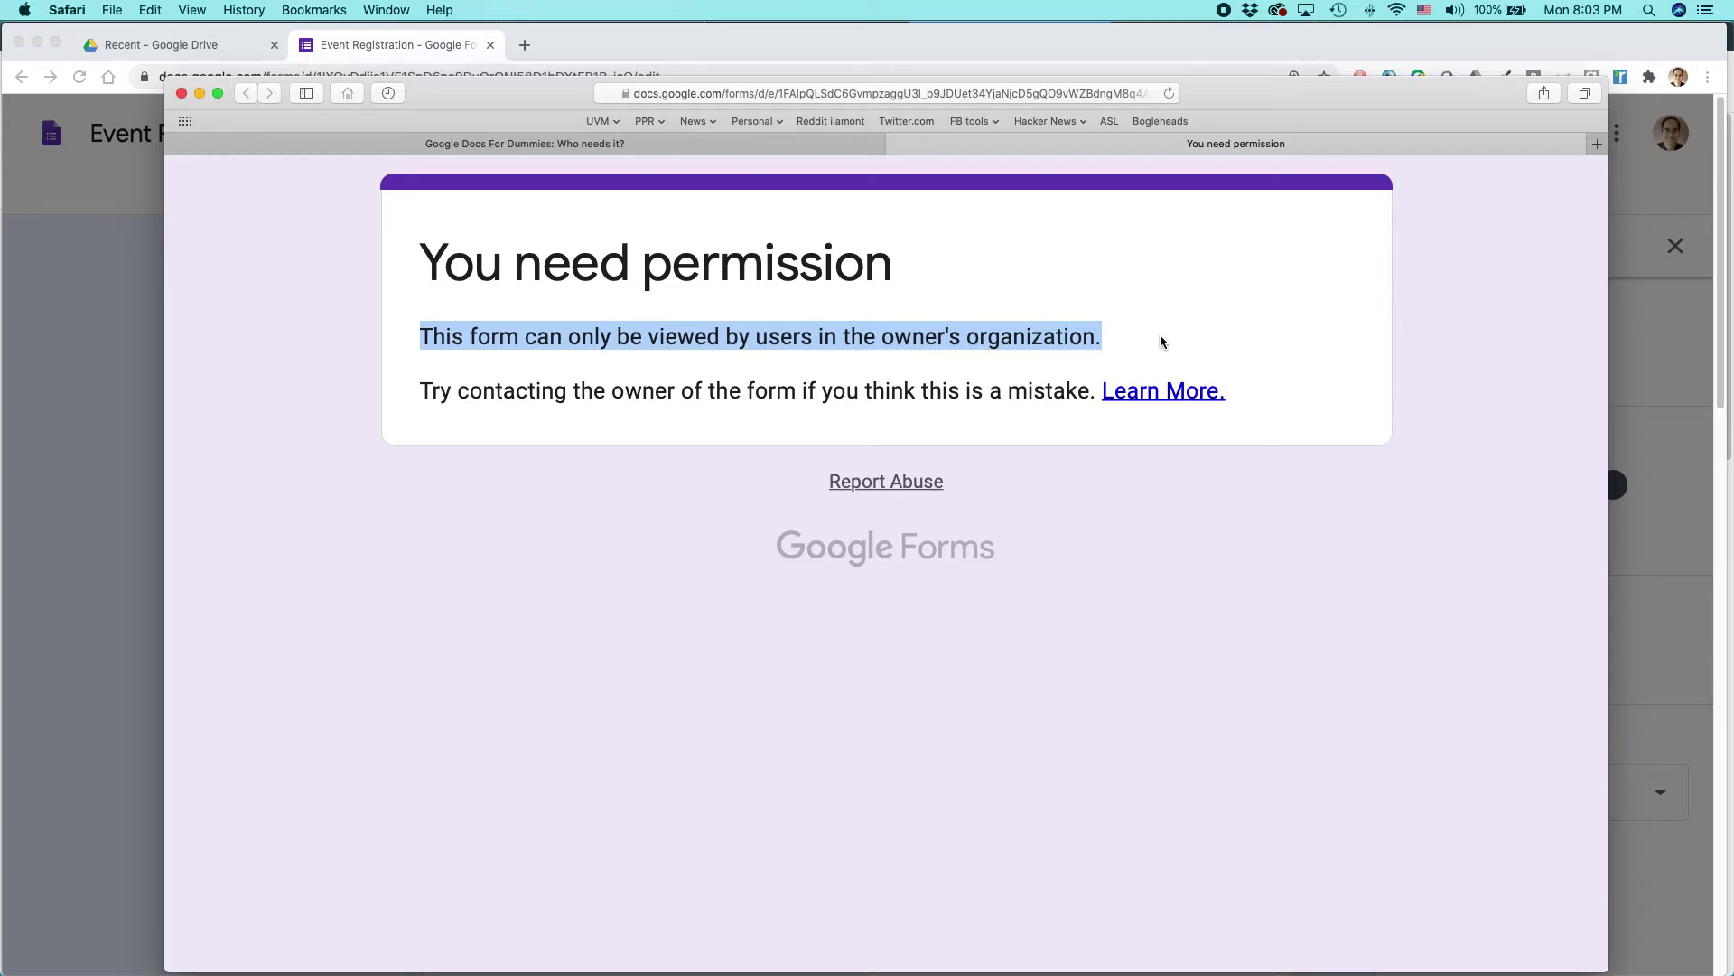
pyautogui.press('super+Tab')
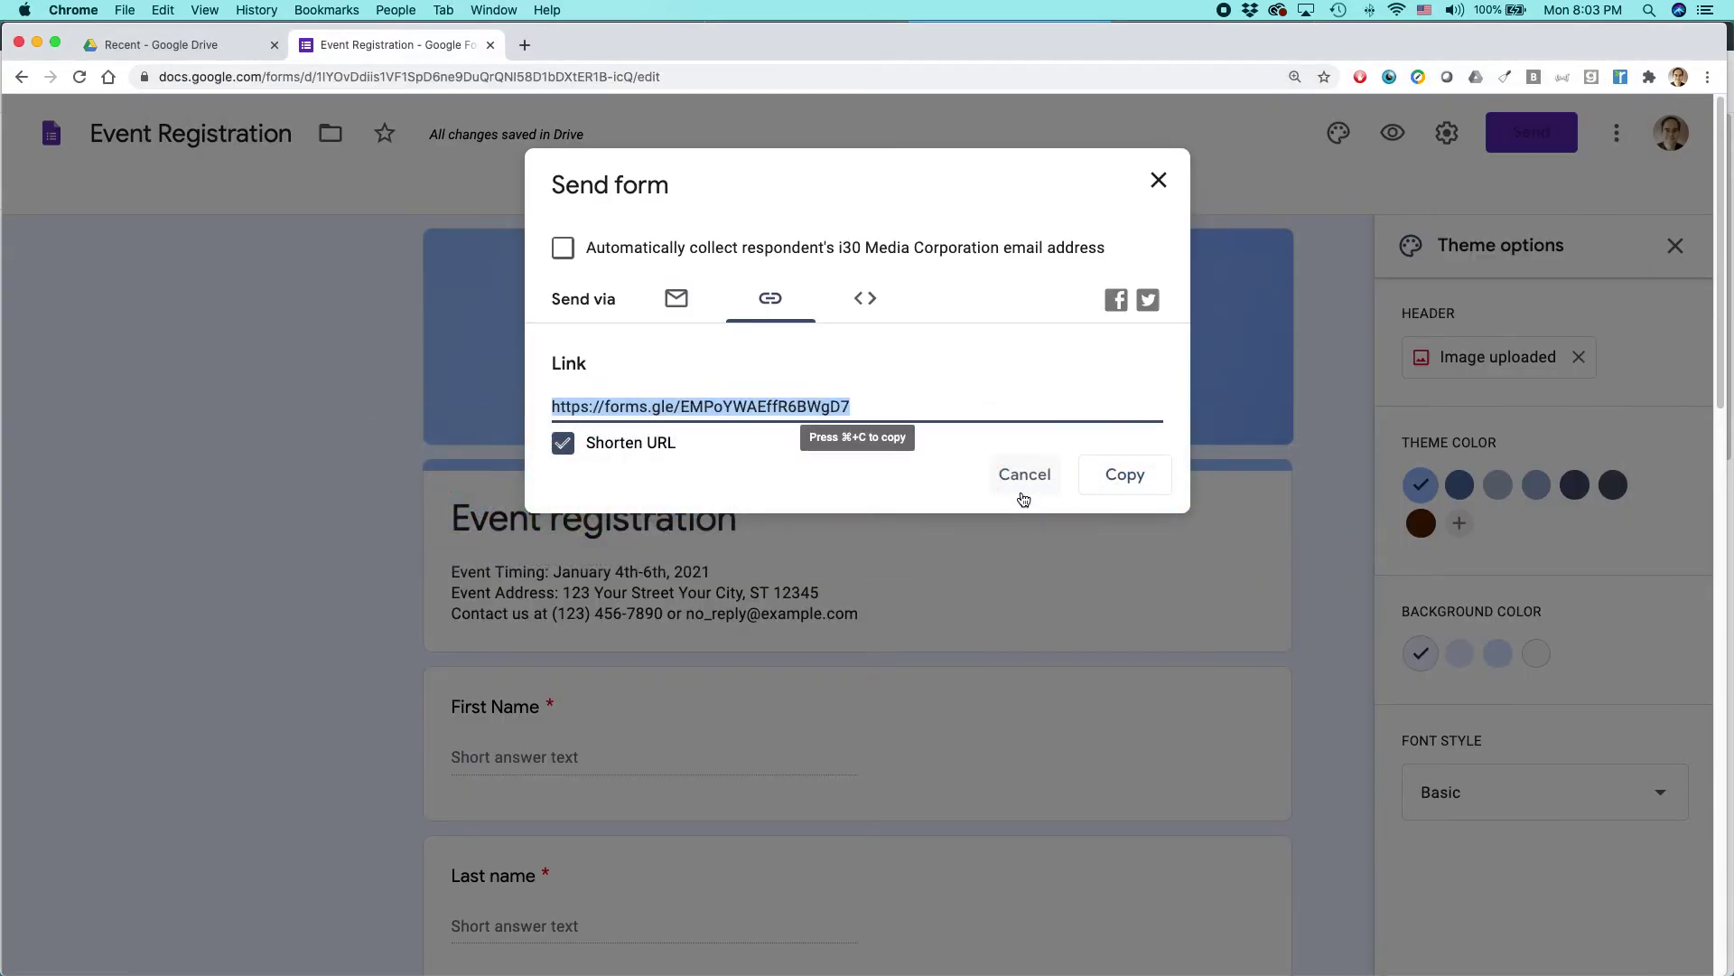
pyautogui.click(1021, 479)
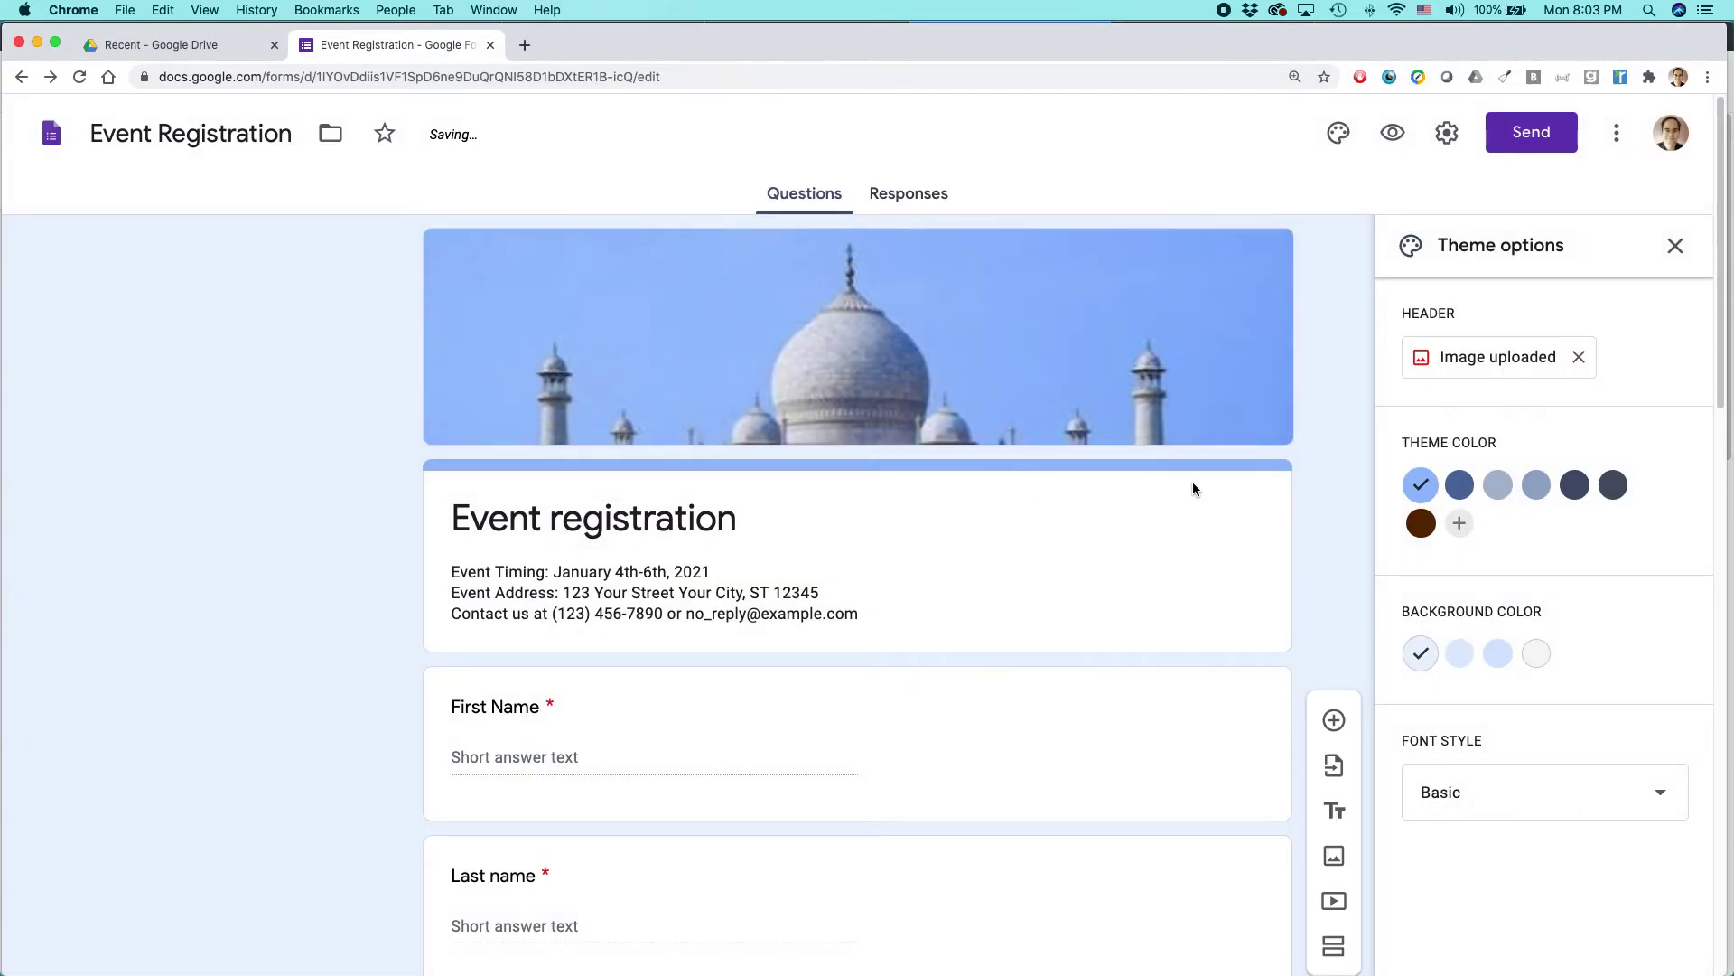
# In Settings, uncheck the organization-only restriction and 'Edit after submit', then save
pyautogui.click(1446, 133)
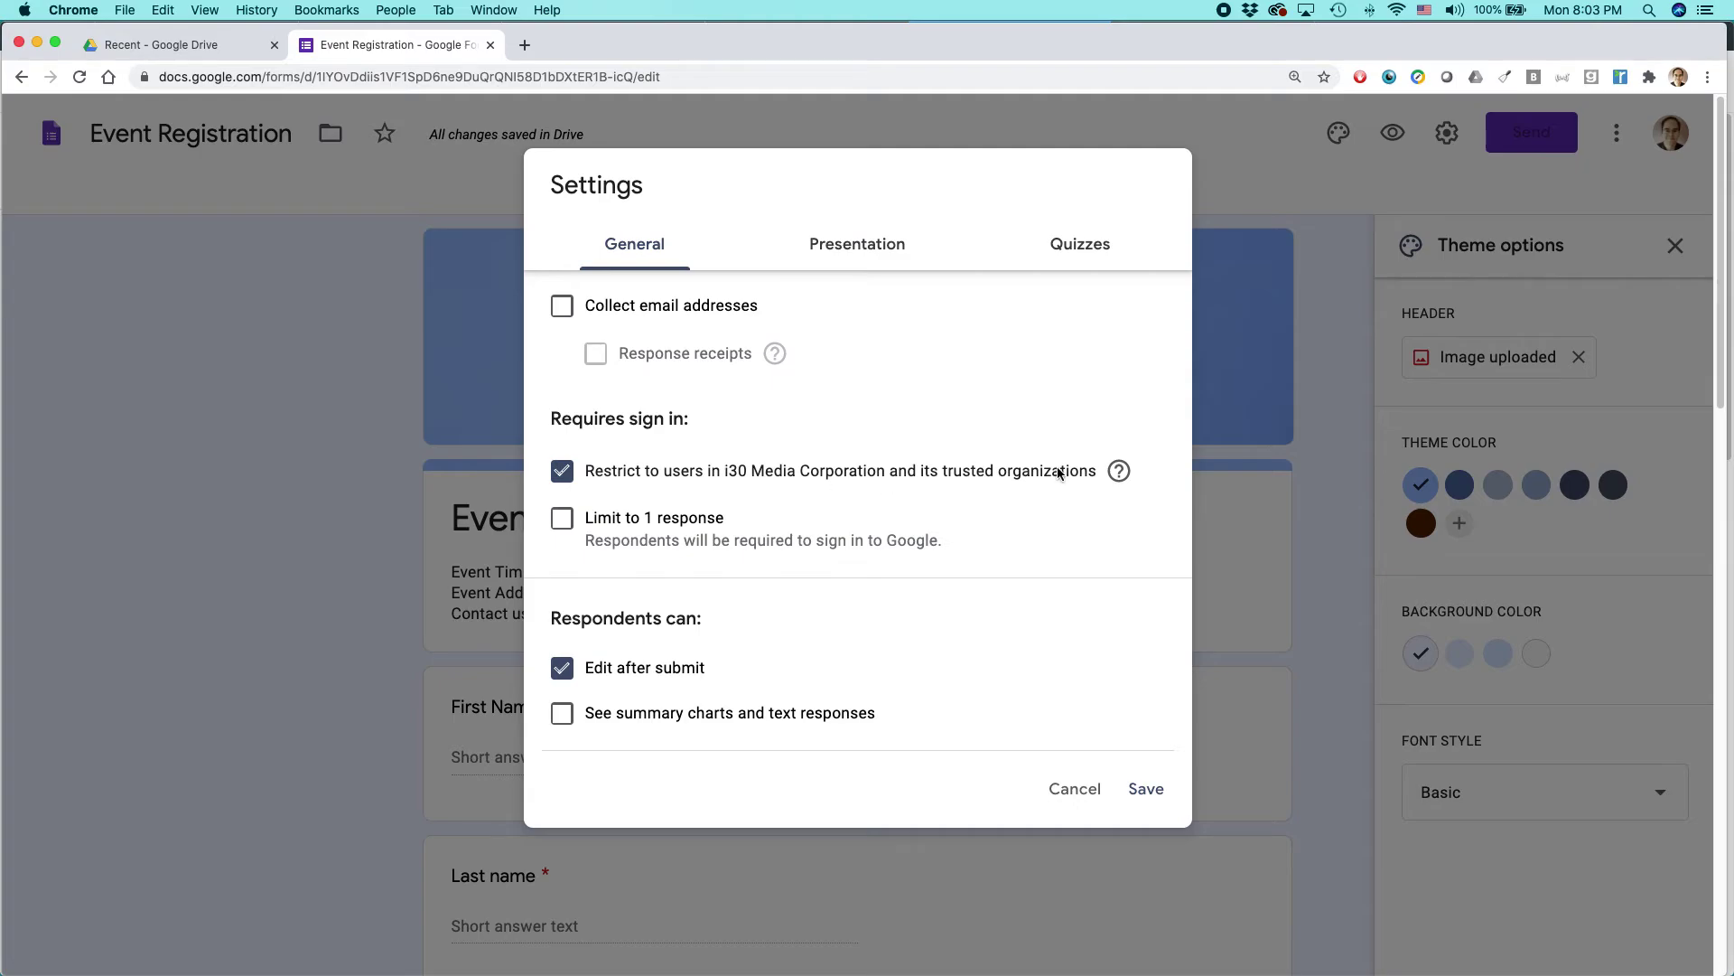
pyautogui.click(556, 473)
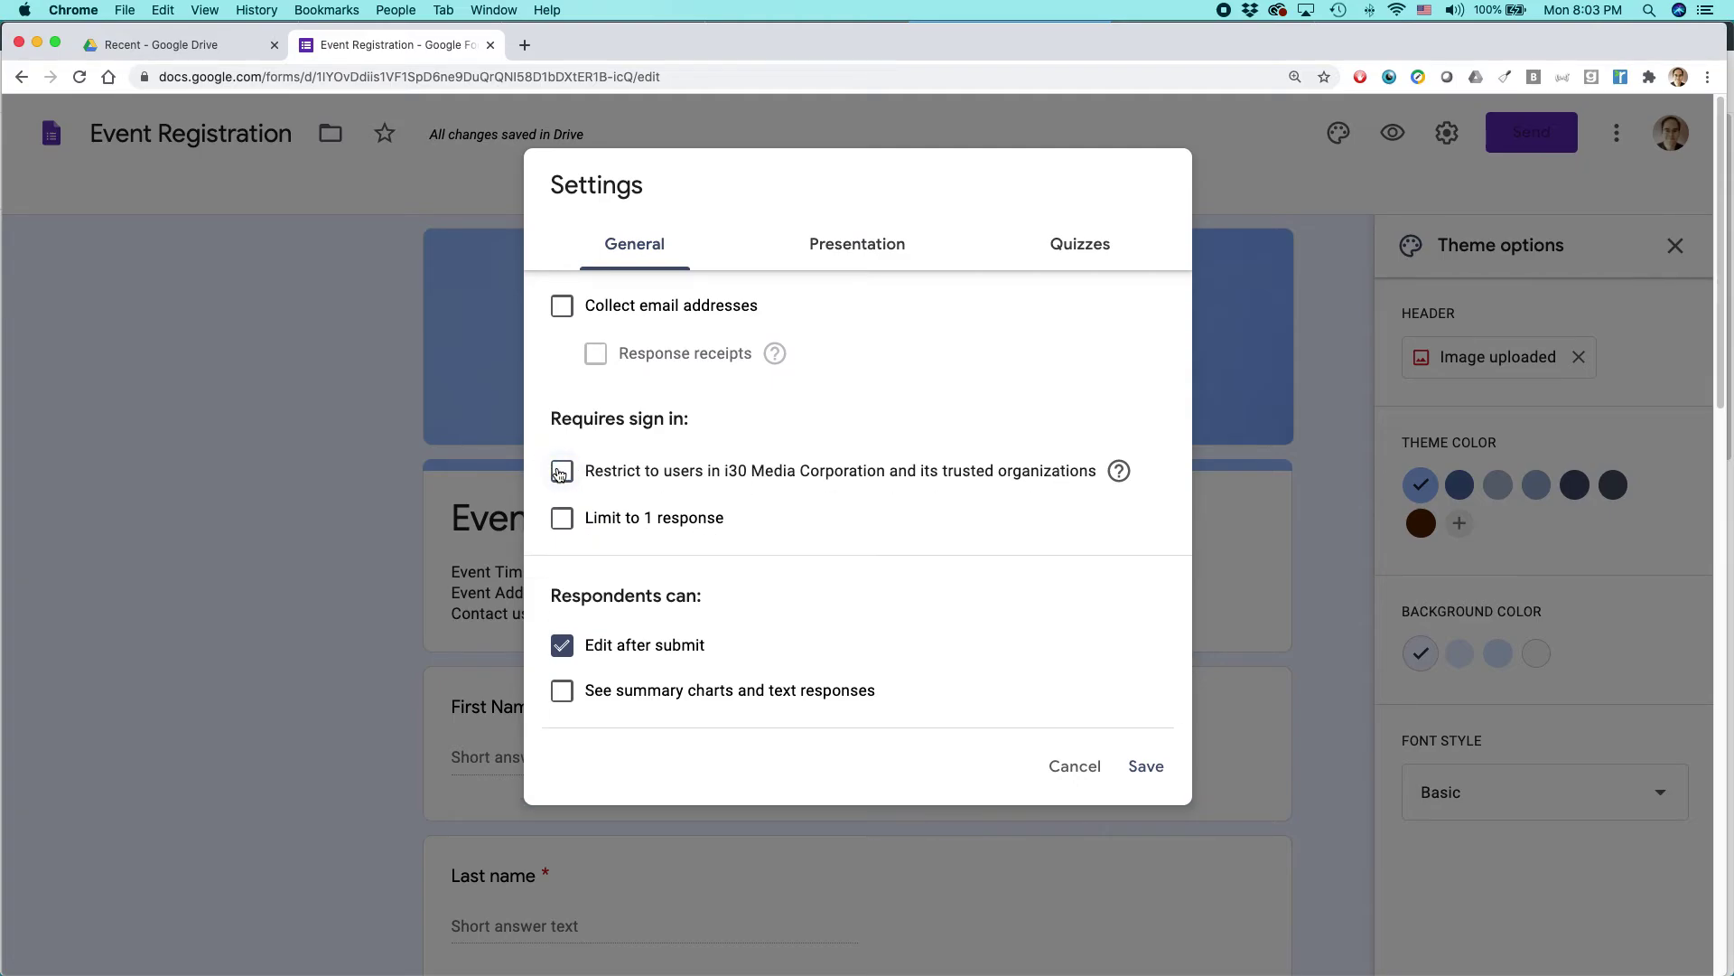
pyautogui.click(564, 648)
pyautogui.click(1143, 765)
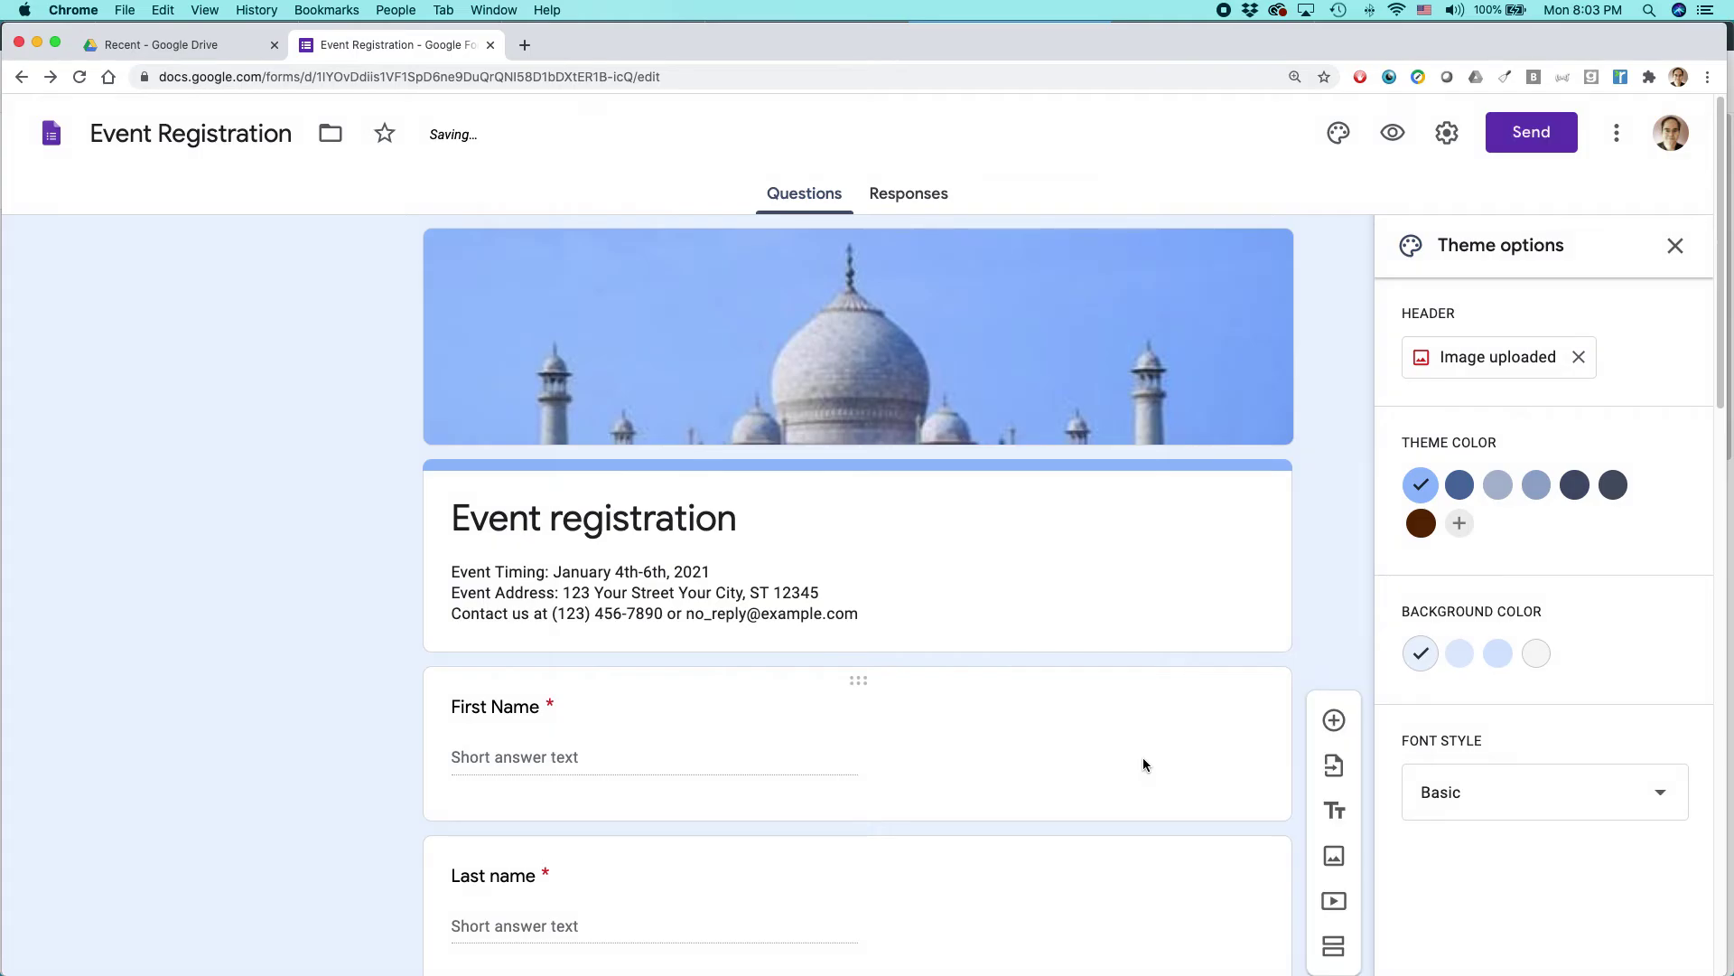
pyautogui.click(1515, 144)
# Copy the form's shortened sharing link
pyautogui.click(770, 299)
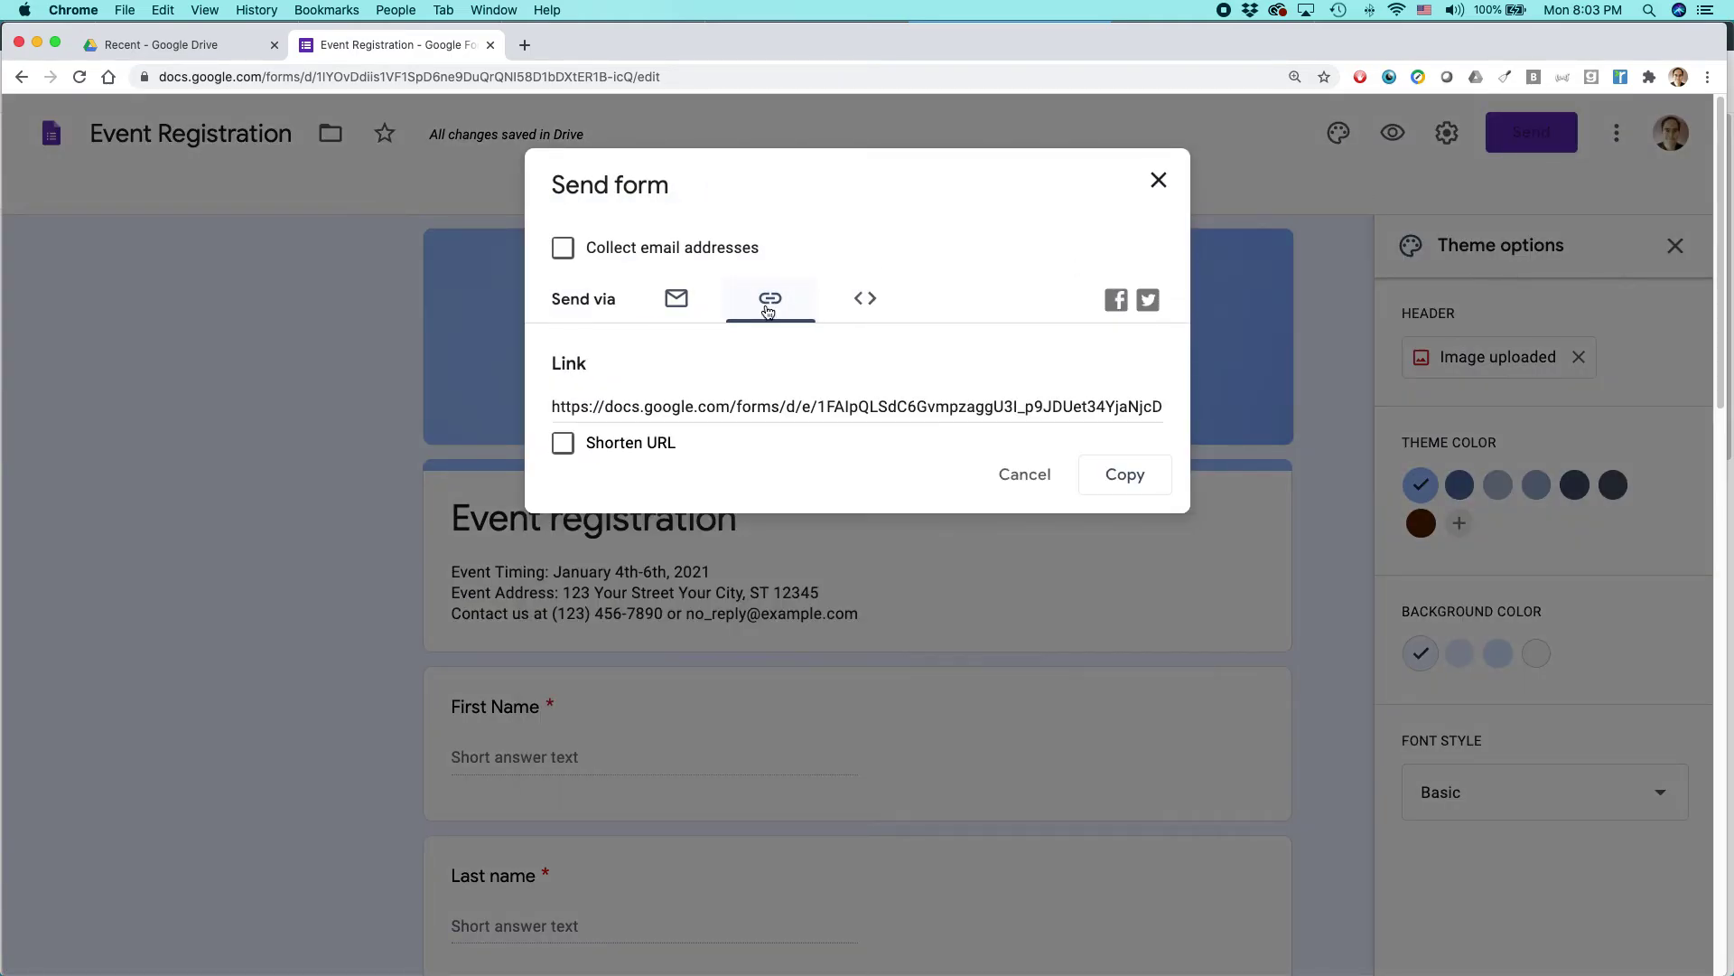
pyautogui.click(563, 442)
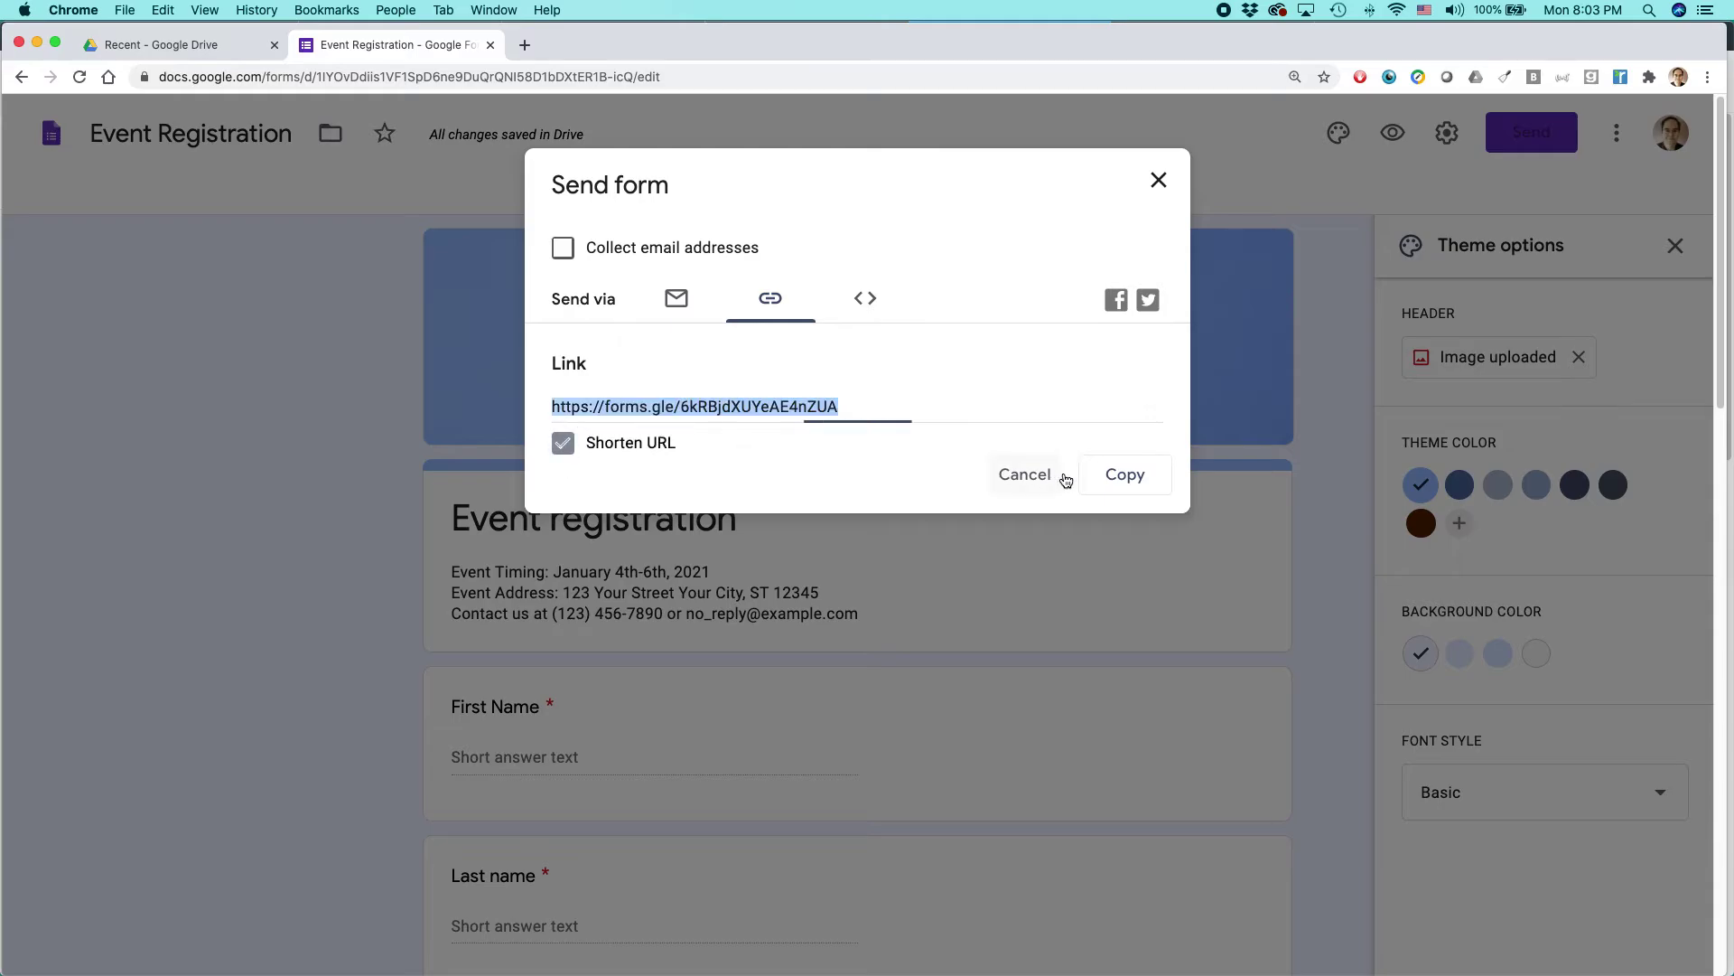
pyautogui.click(1123, 476)
# Open the short link in Safari and scroll through the live Event registration form
pyautogui.press('super+Tab')
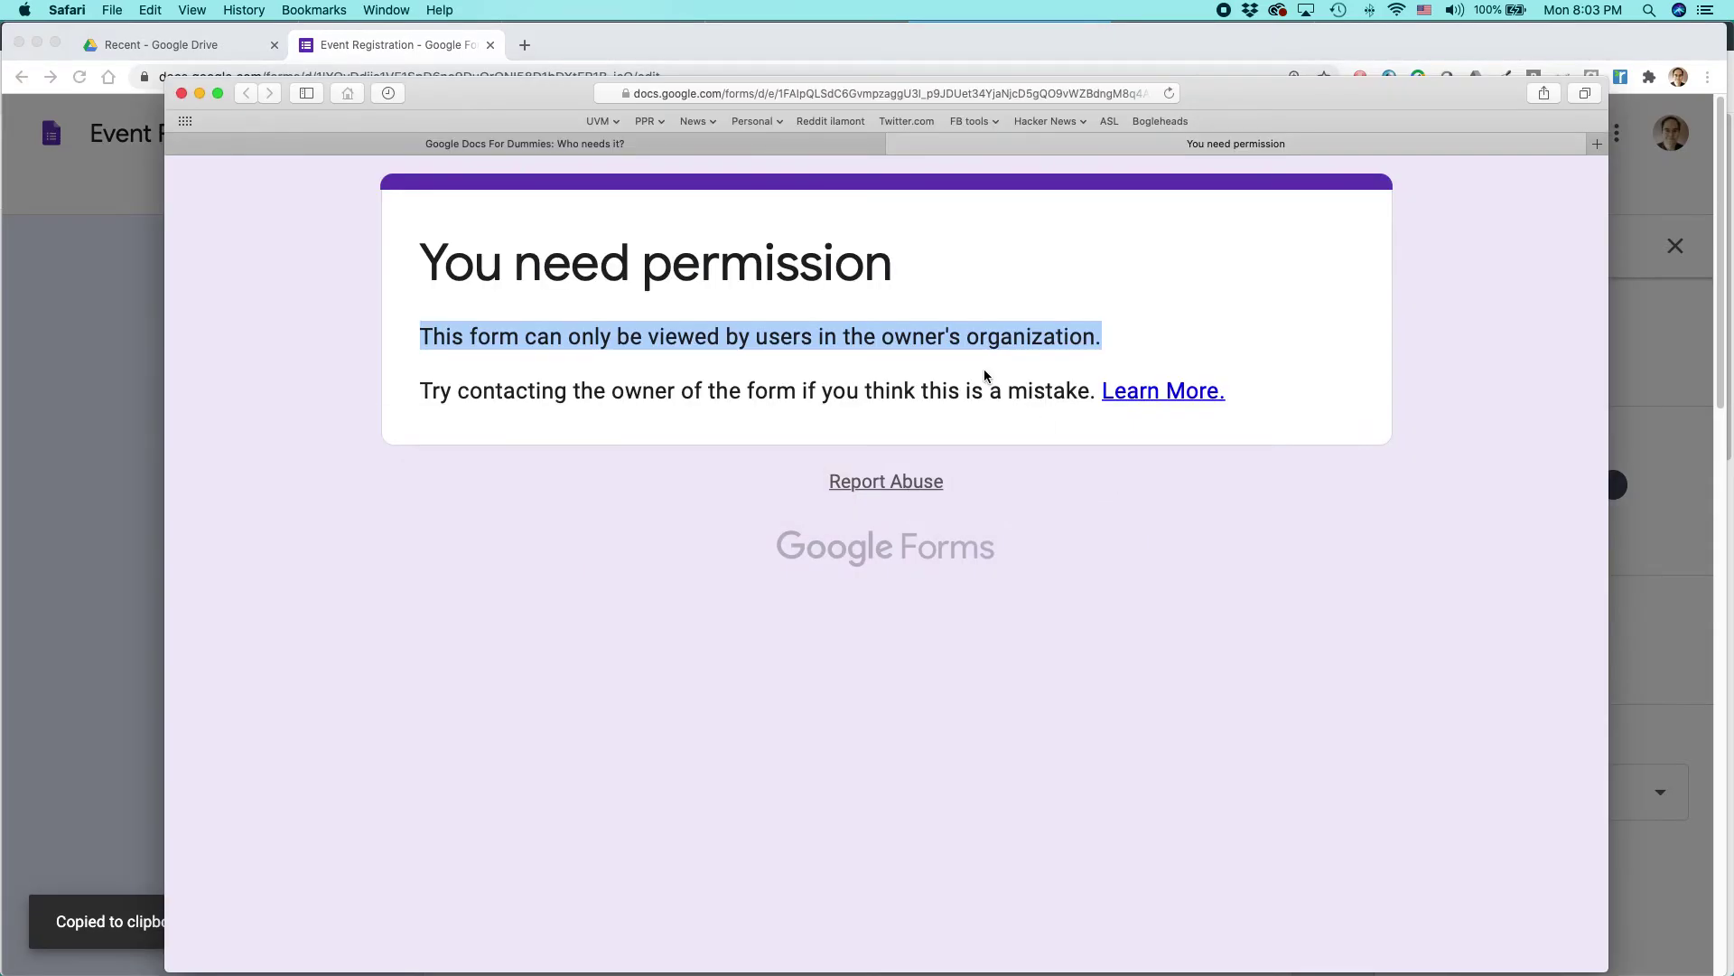
pyautogui.press('super+l')
pyautogui.press('super+v')
pyautogui.press('Return')
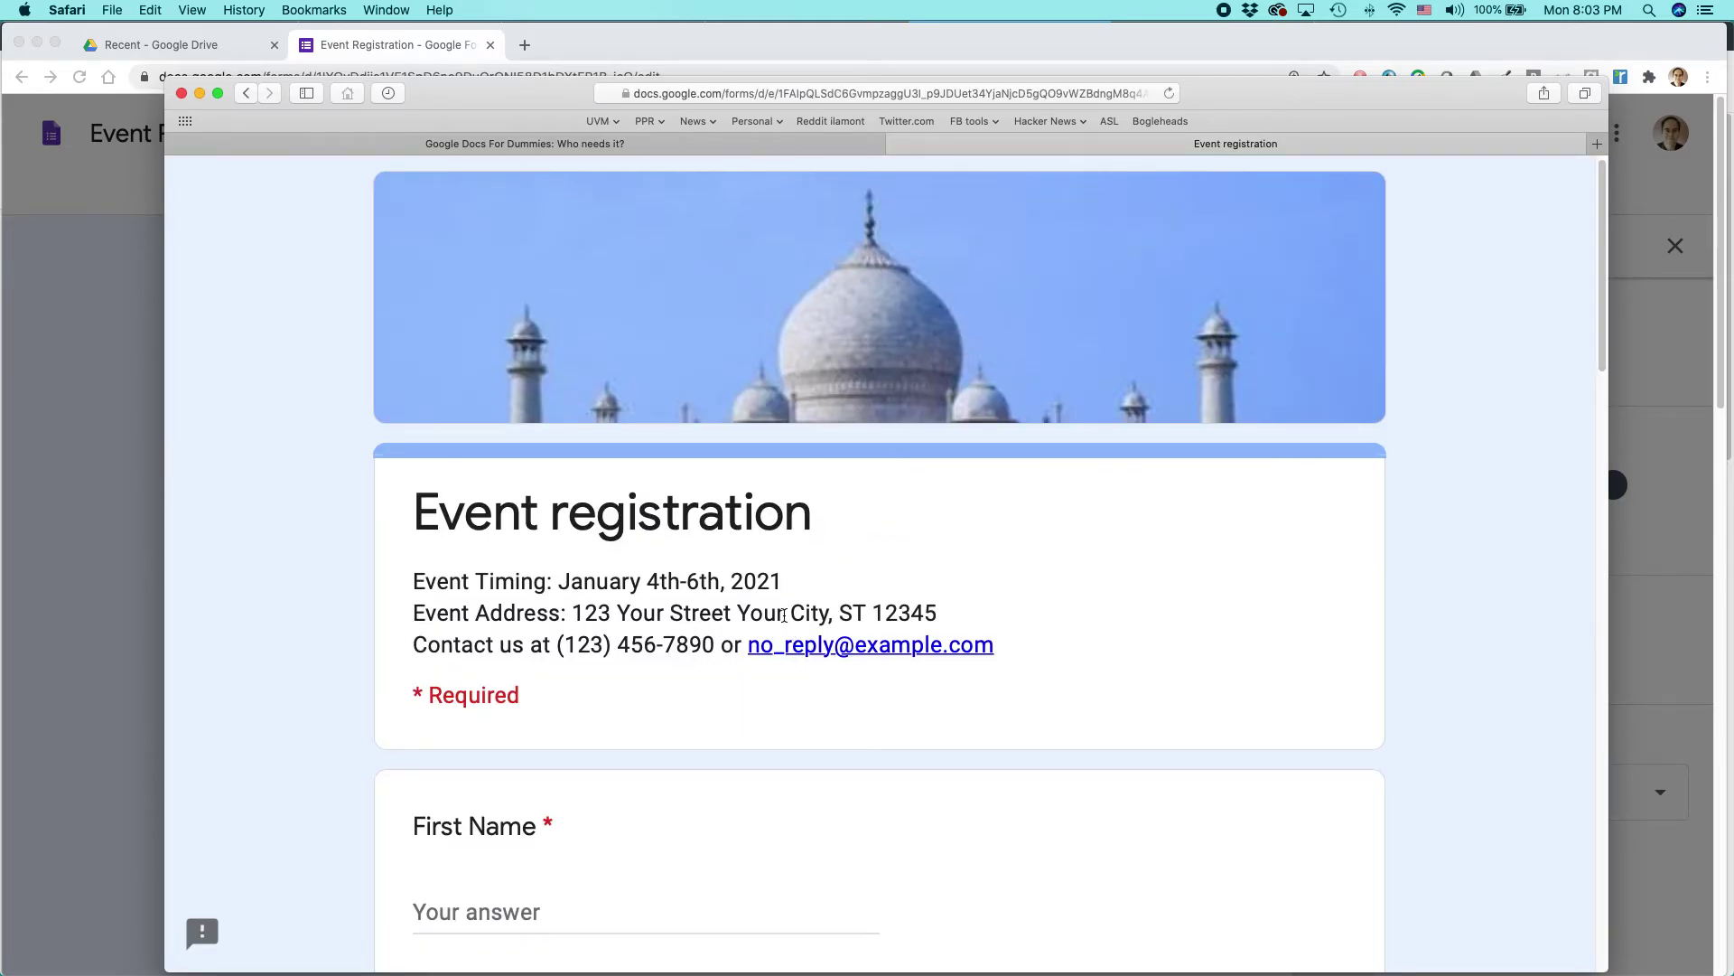
pyautogui.scroll(-3, 786, 628)
pyautogui.scroll(-3, 777, 614)
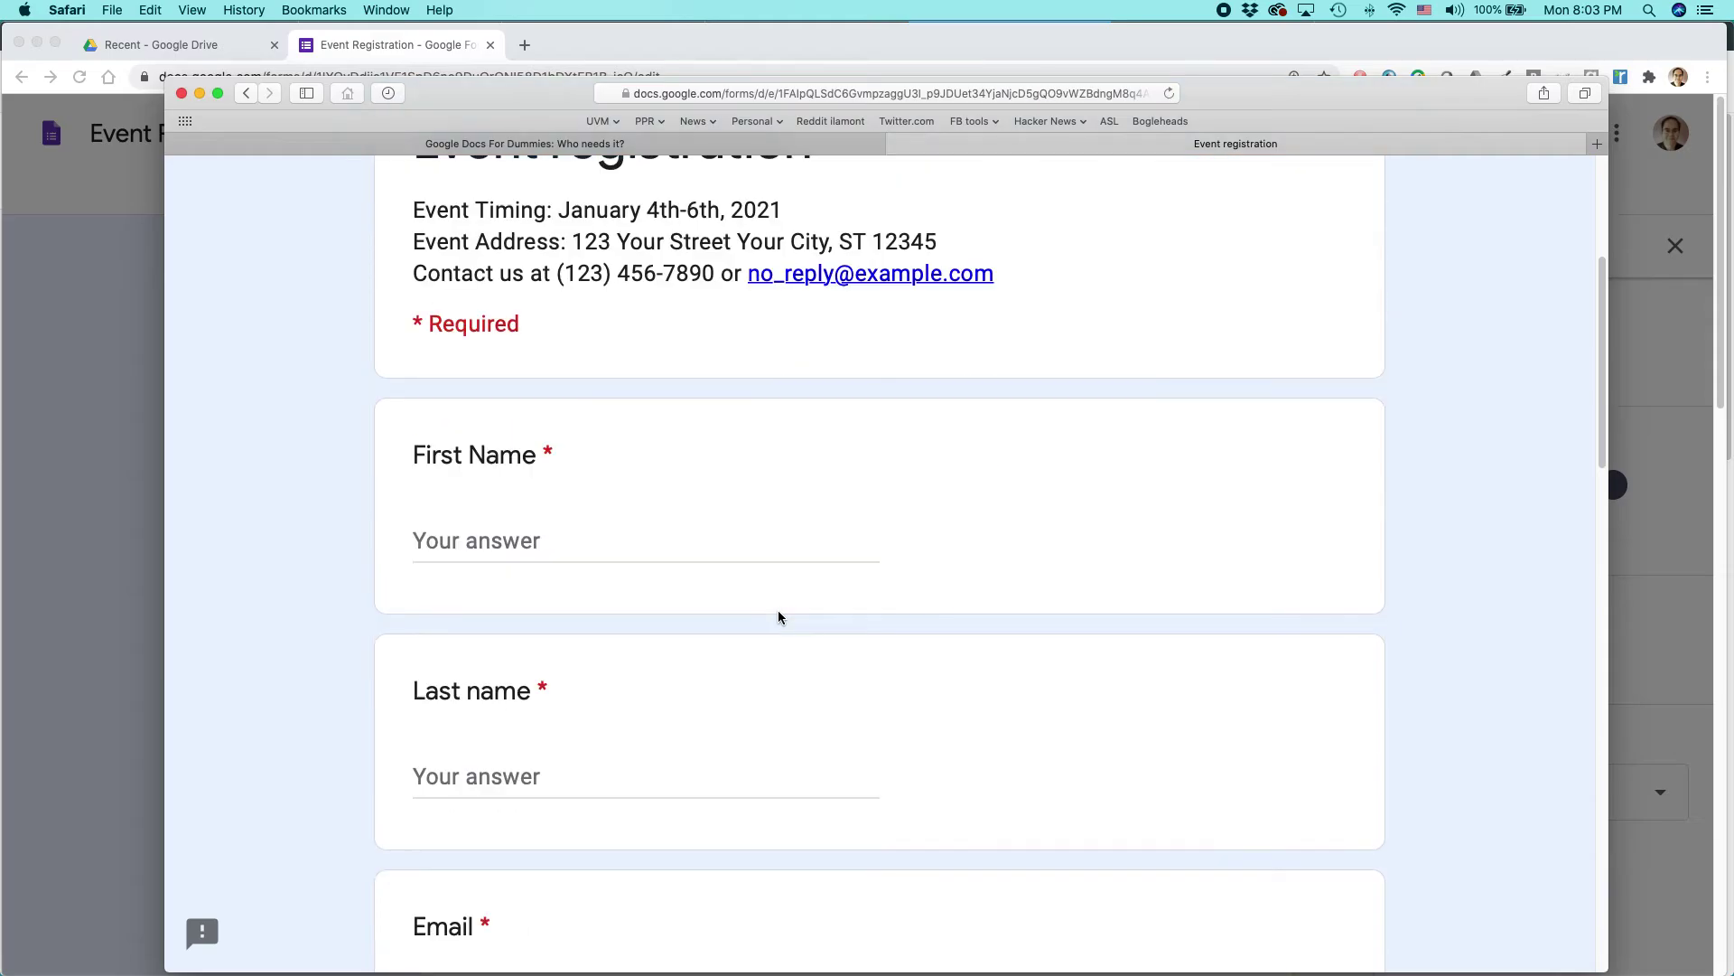
pyautogui.scroll(-4, 603, 535)
pyautogui.scroll(-10, 564, 514)
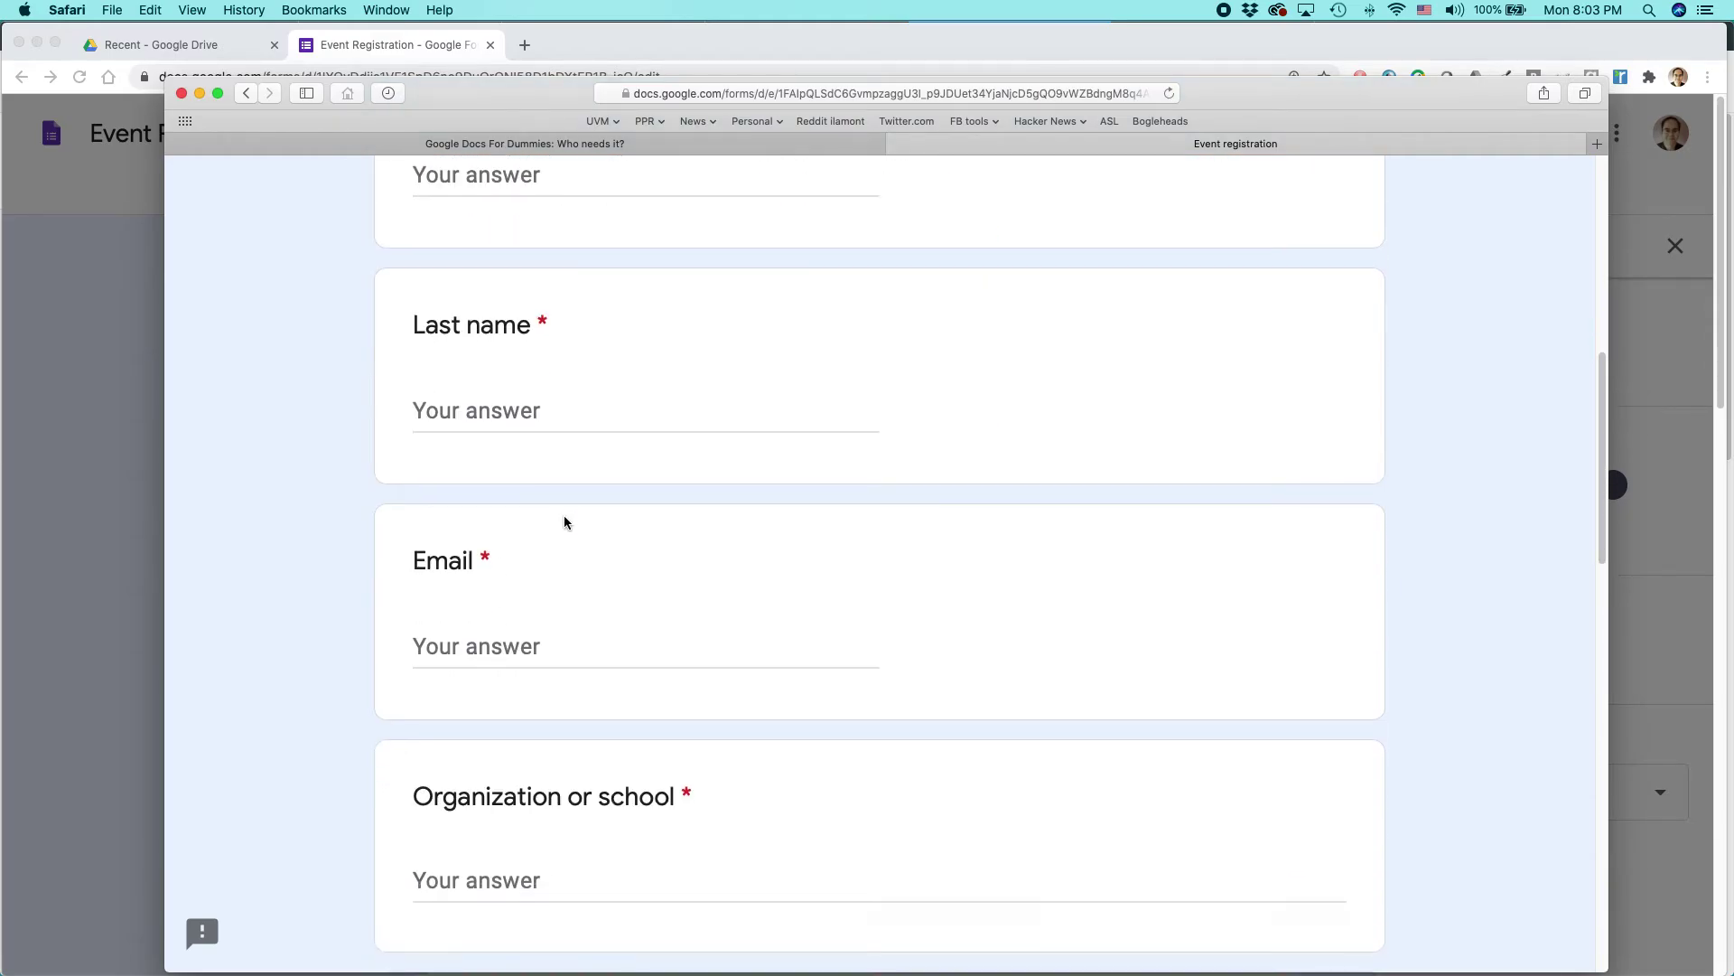
pyautogui.scroll(-14, 561, 526)
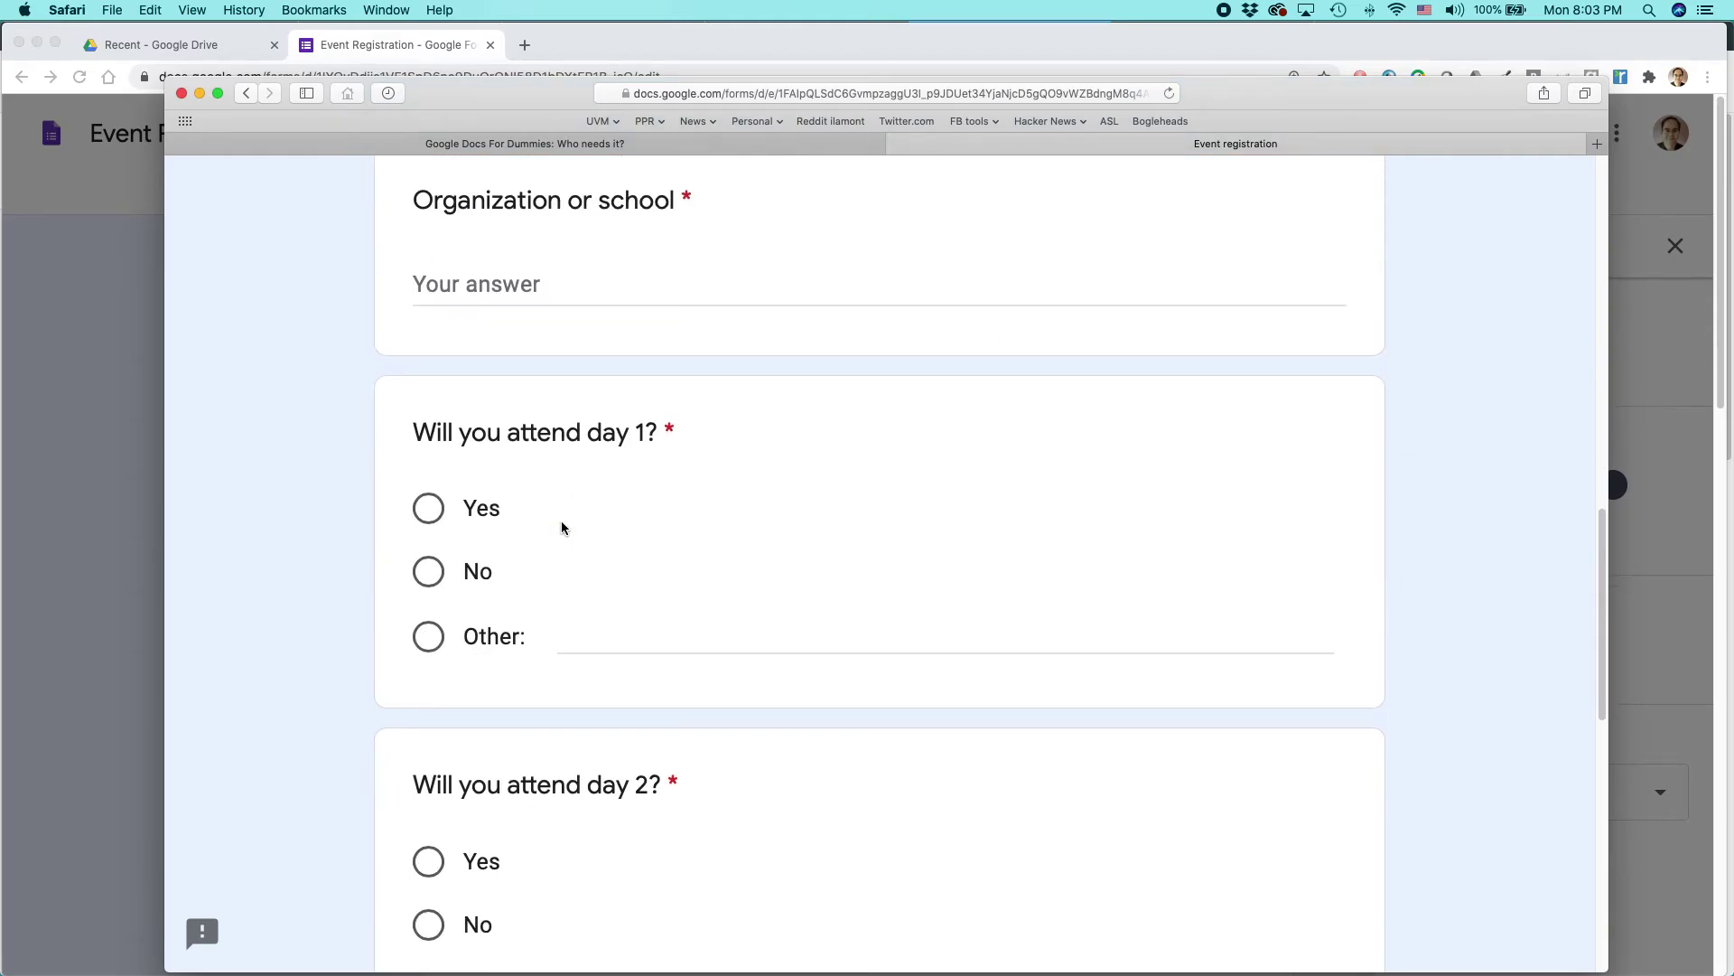
pyautogui.scroll(-3, 561, 536)
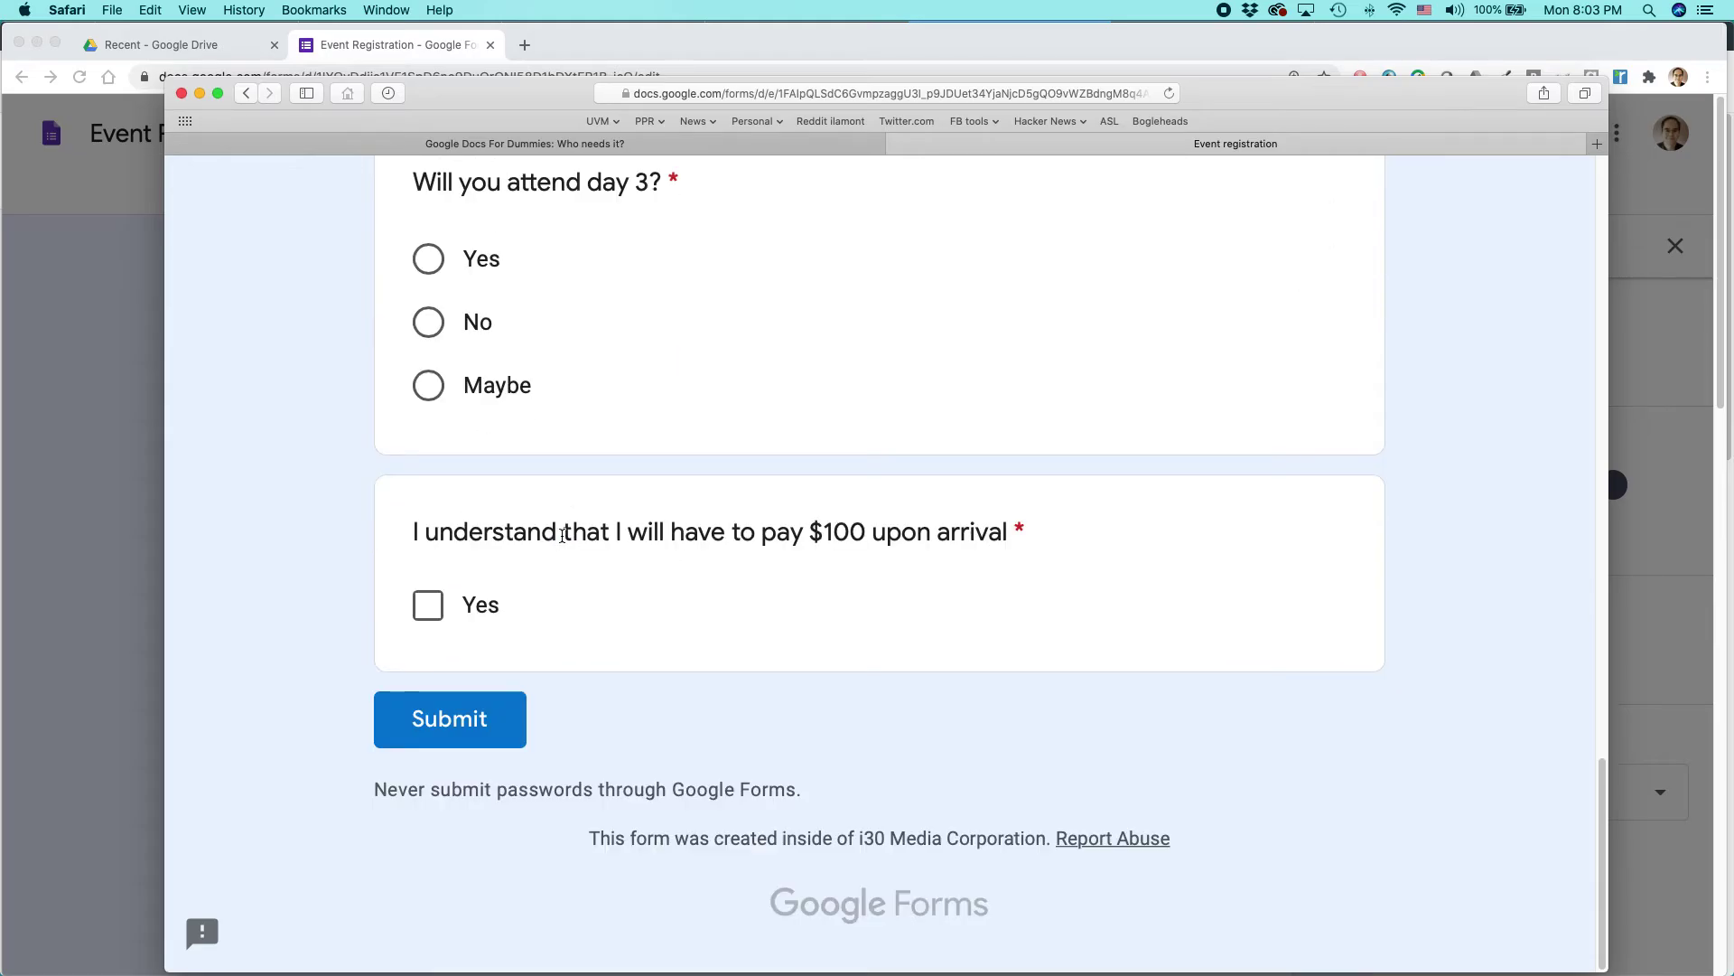
pyautogui.press('super+Tab')
pyautogui.press('super+Tab')
pyautogui.press('super+Tab')
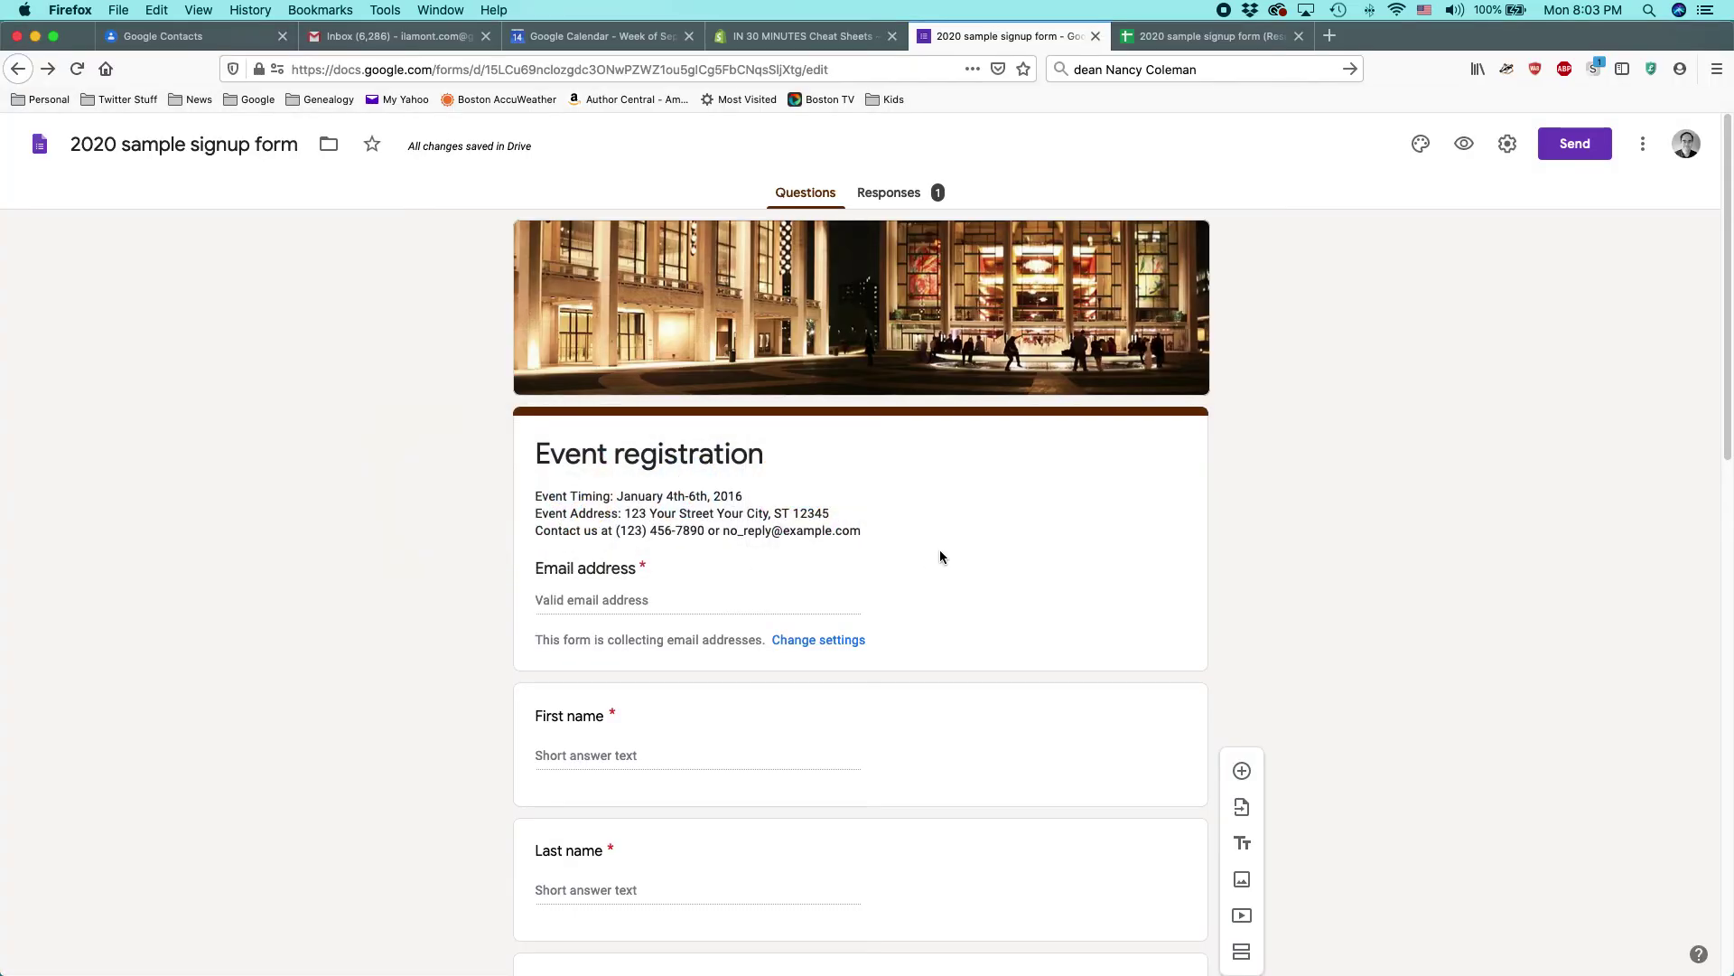
# Scroll through the sample signup form, then switch to its '2020 sample signup form (Responses)' spreadsheet
pyautogui.scroll(-2, 1020, 560)
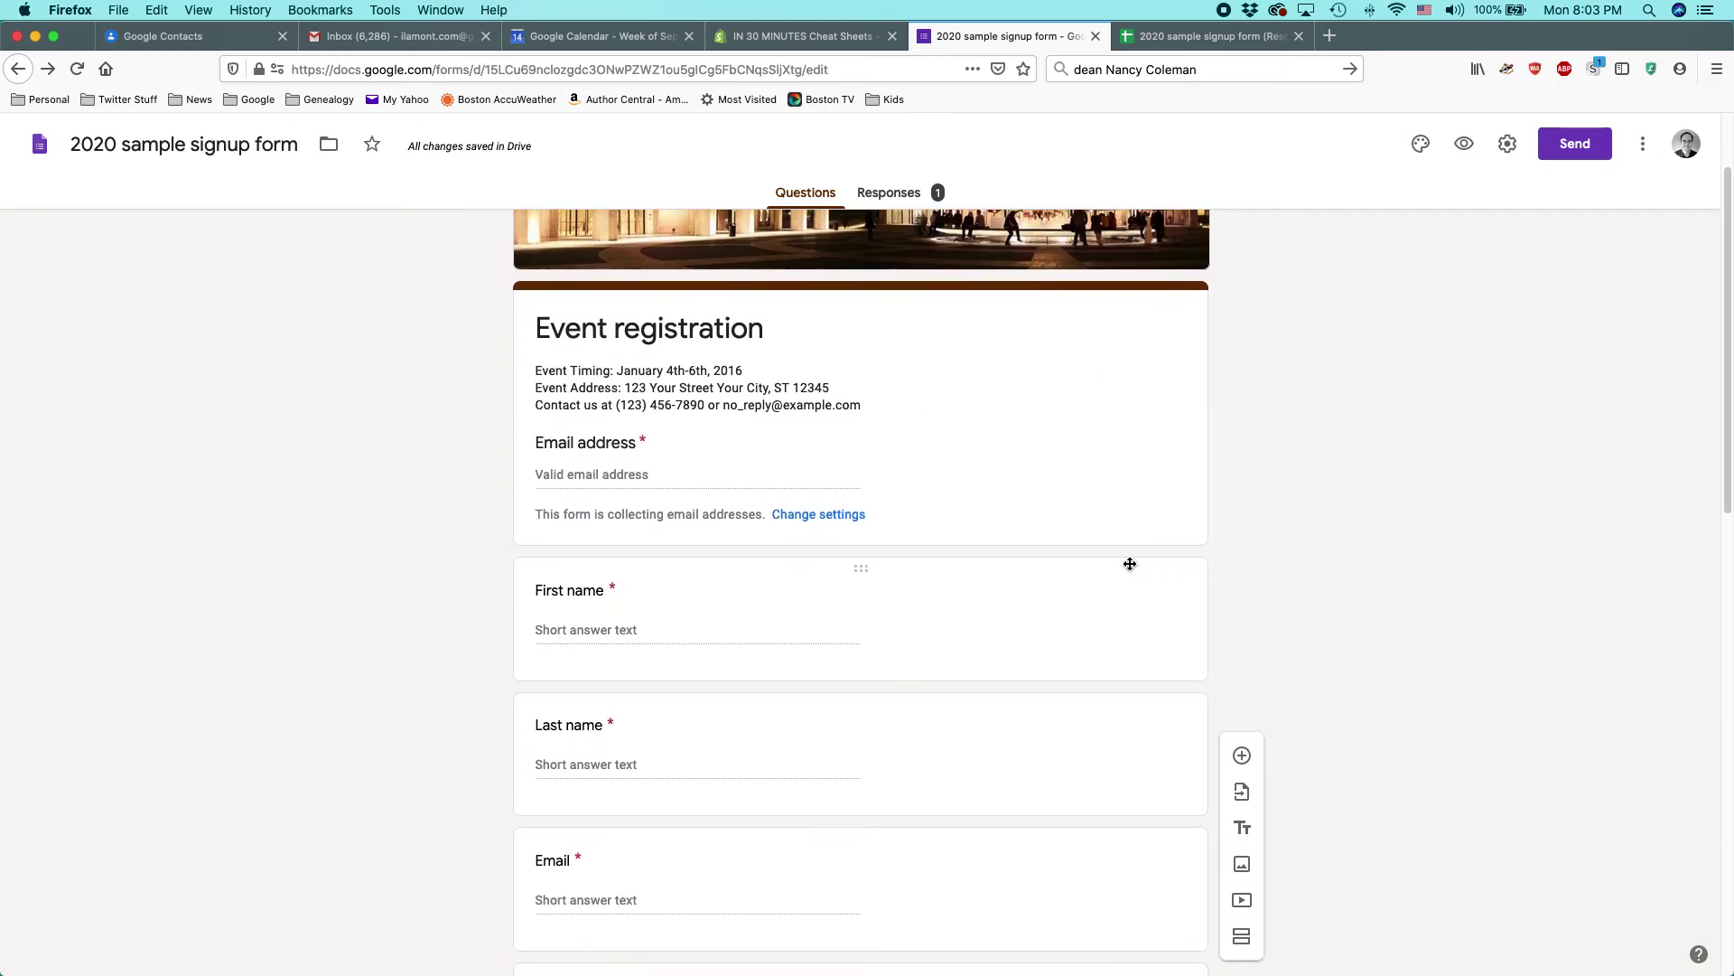
pyautogui.scroll(-4, 1130, 563)
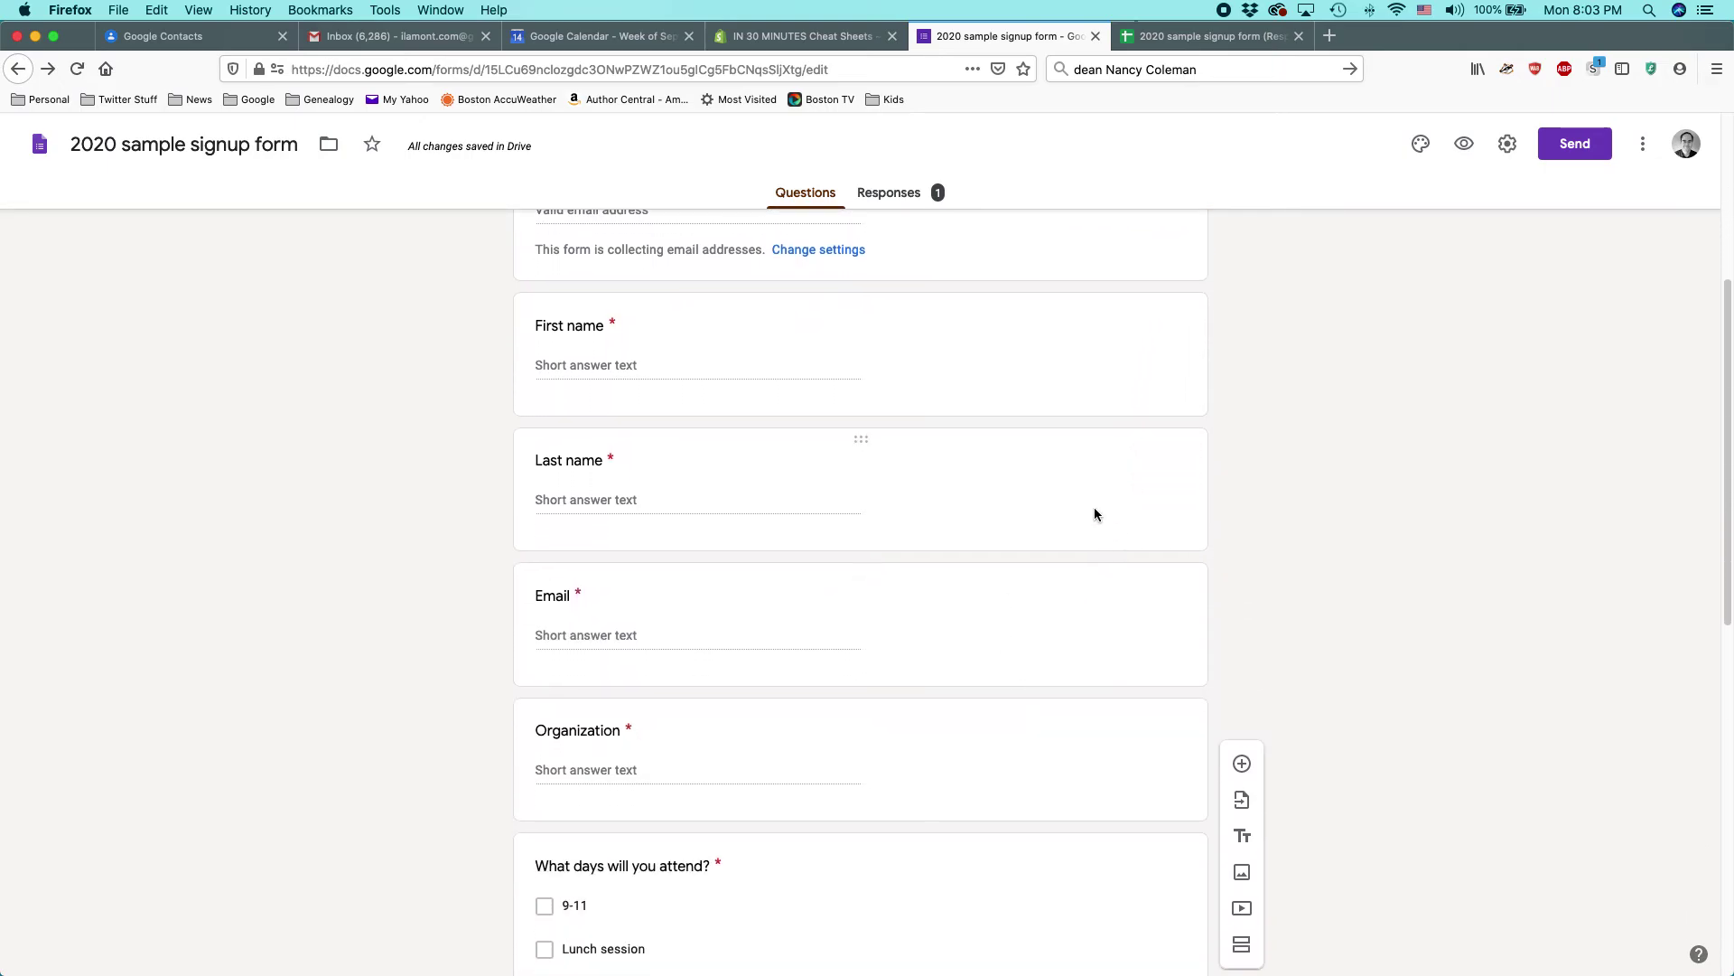
pyautogui.scroll(-3, 1093, 514)
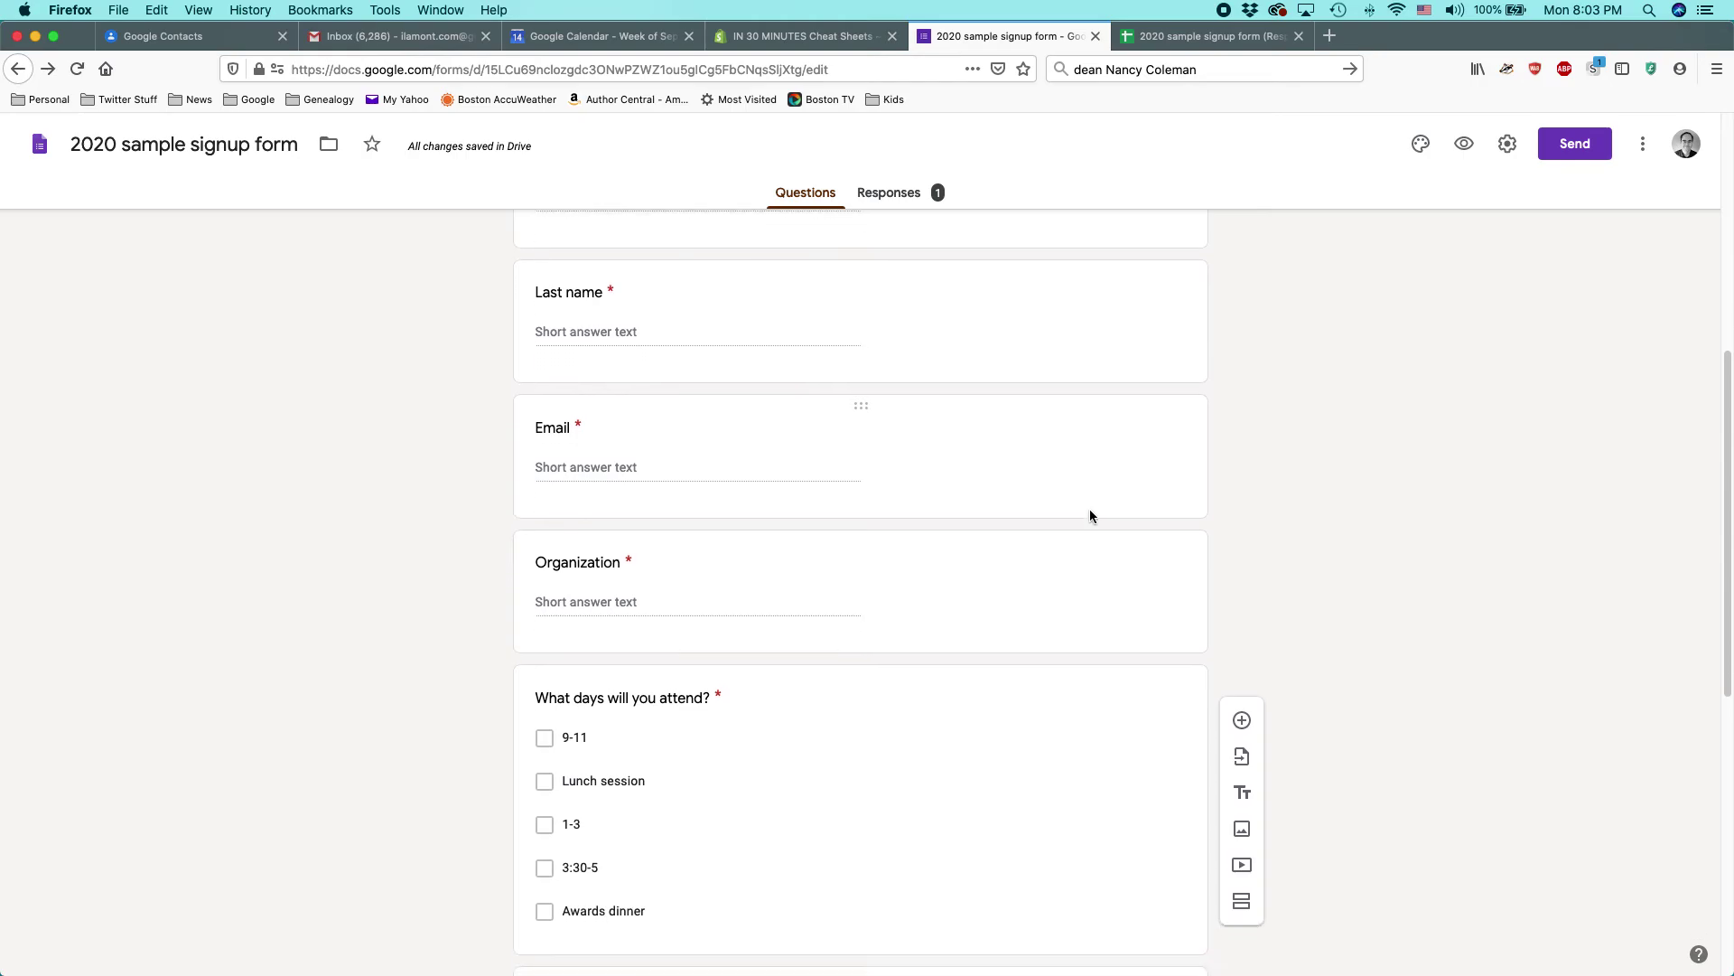
pyautogui.scroll(-3, 1089, 515)
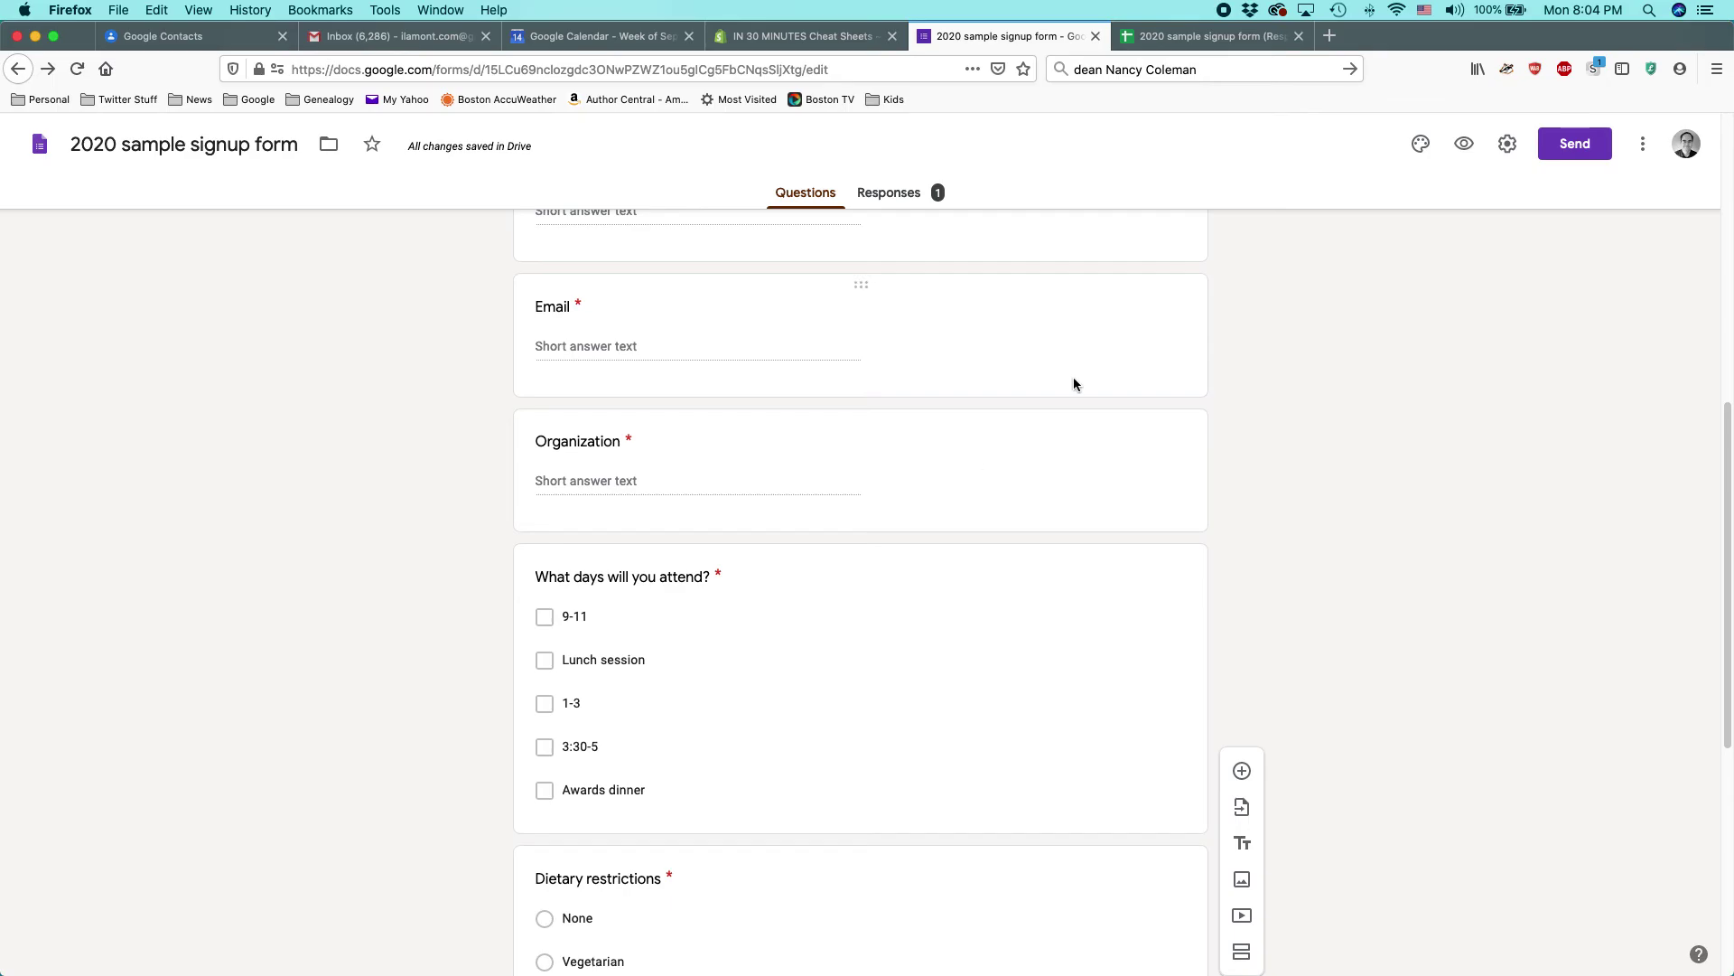
pyautogui.click(1210, 36)
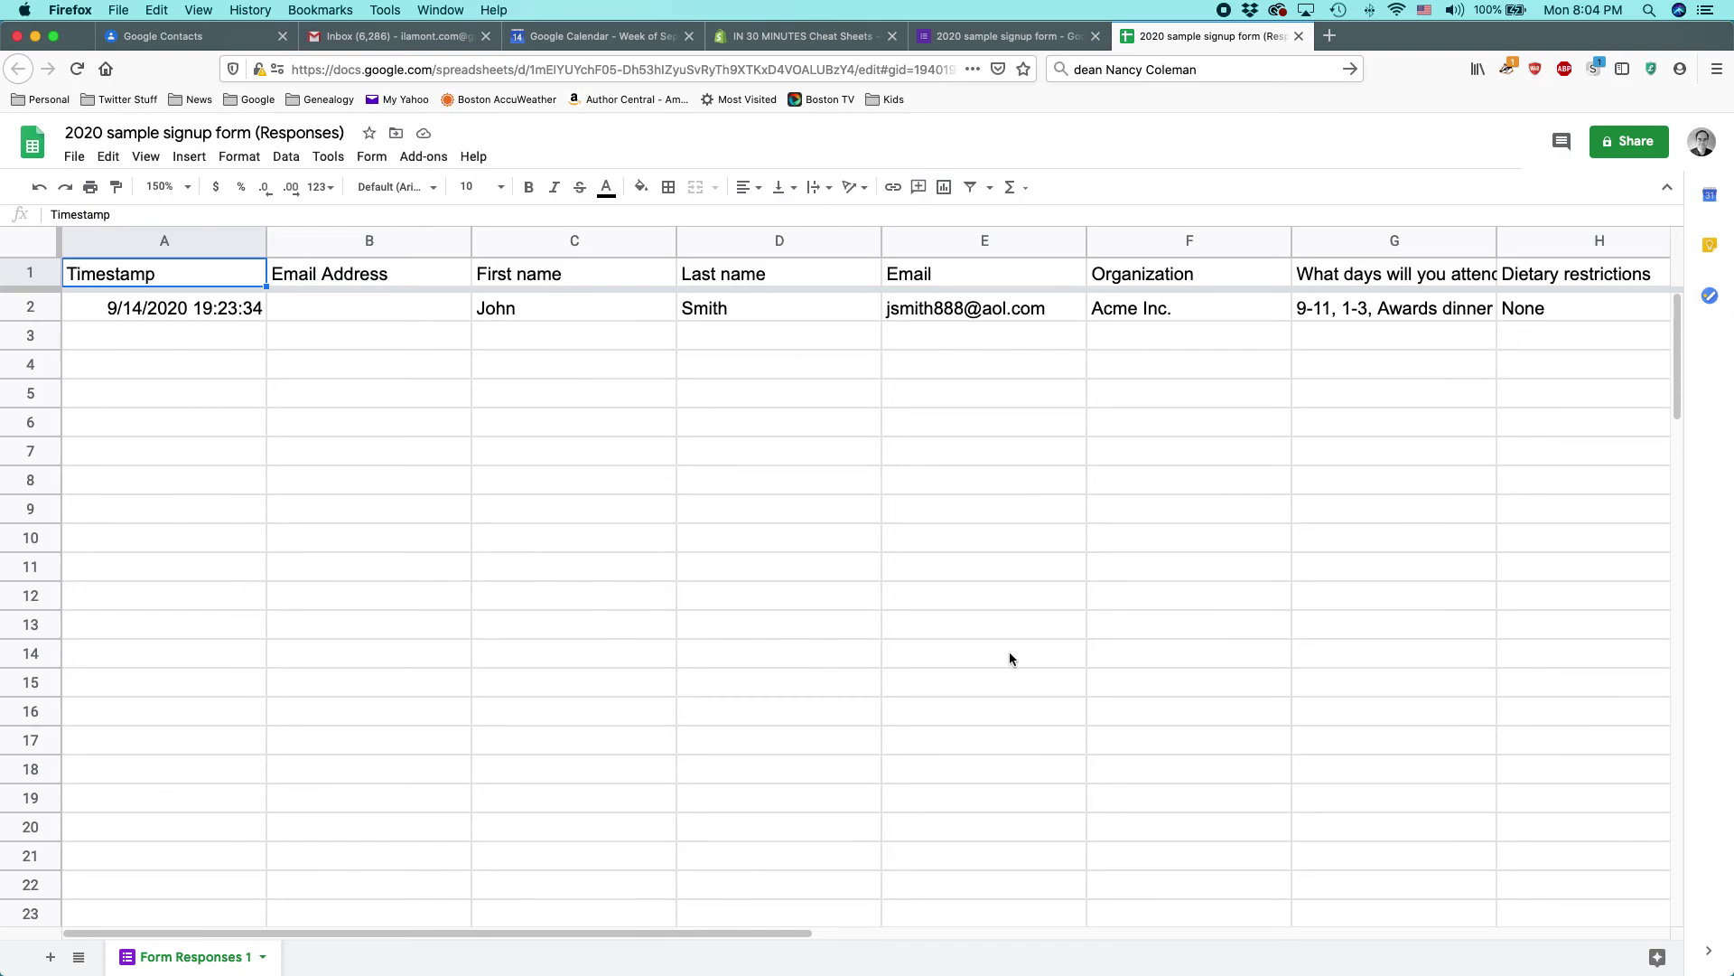
# Check cells G1 and G2, widen column G to show 'What days will you attend?', then return to Safari
pyautogui.click(1435, 278)
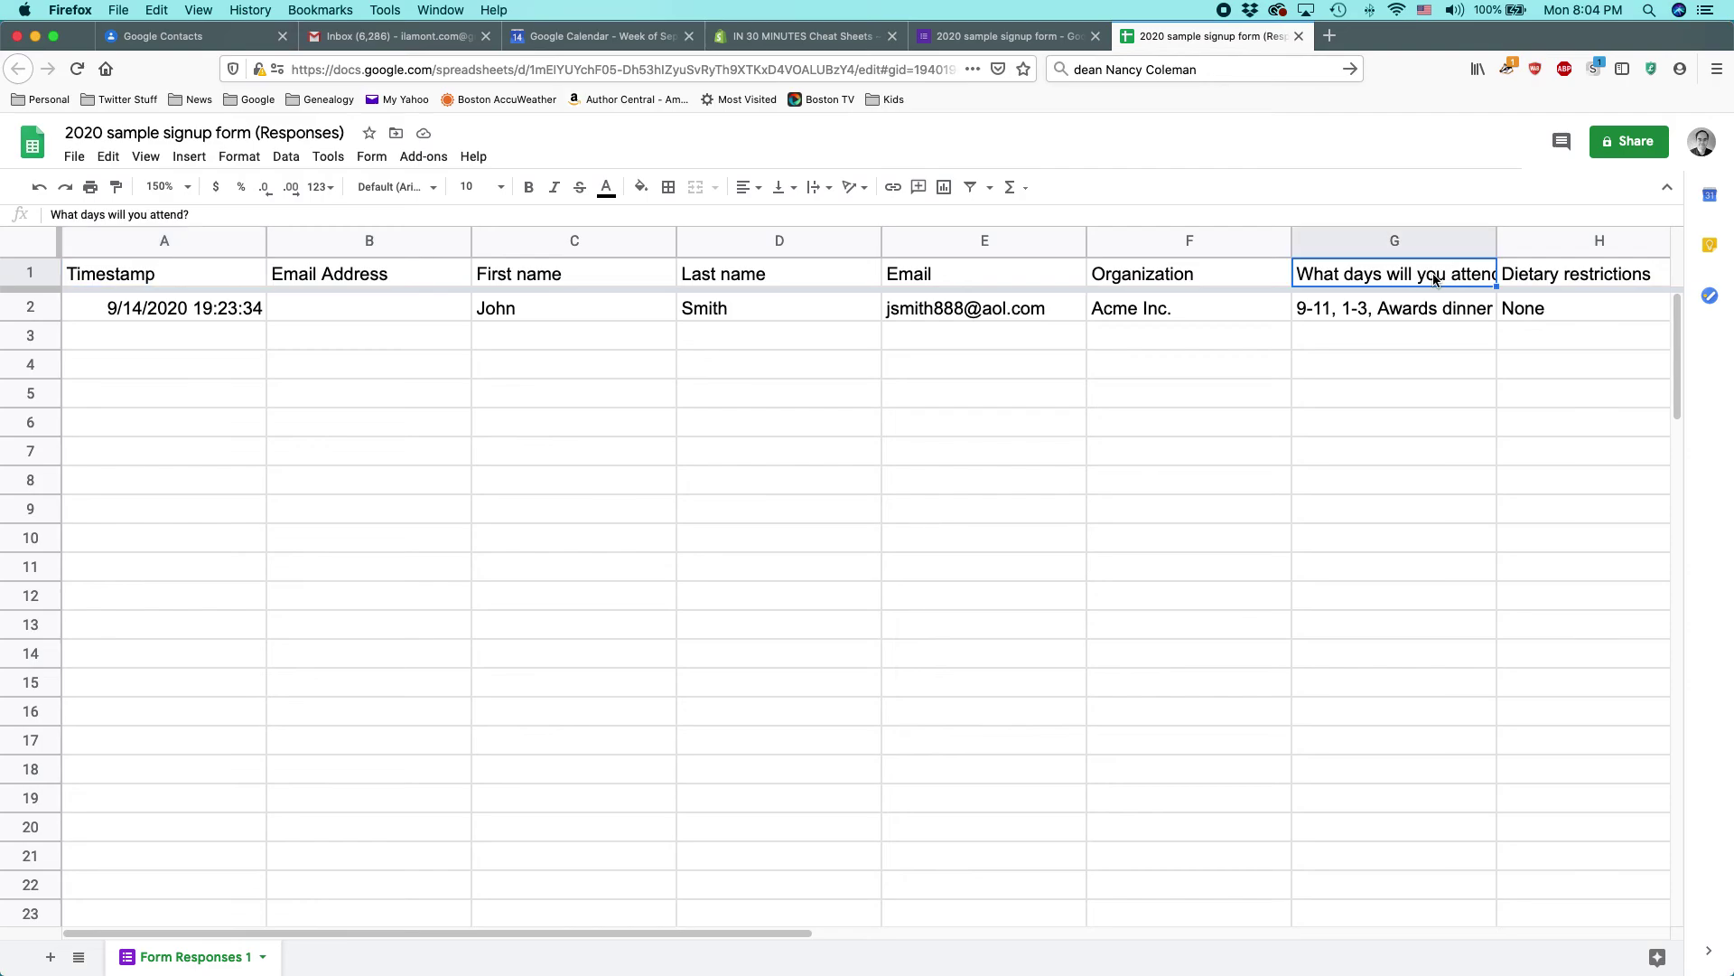
pyautogui.click(1371, 313)
pyautogui.click(1371, 275)
pyautogui.click(1346, 314)
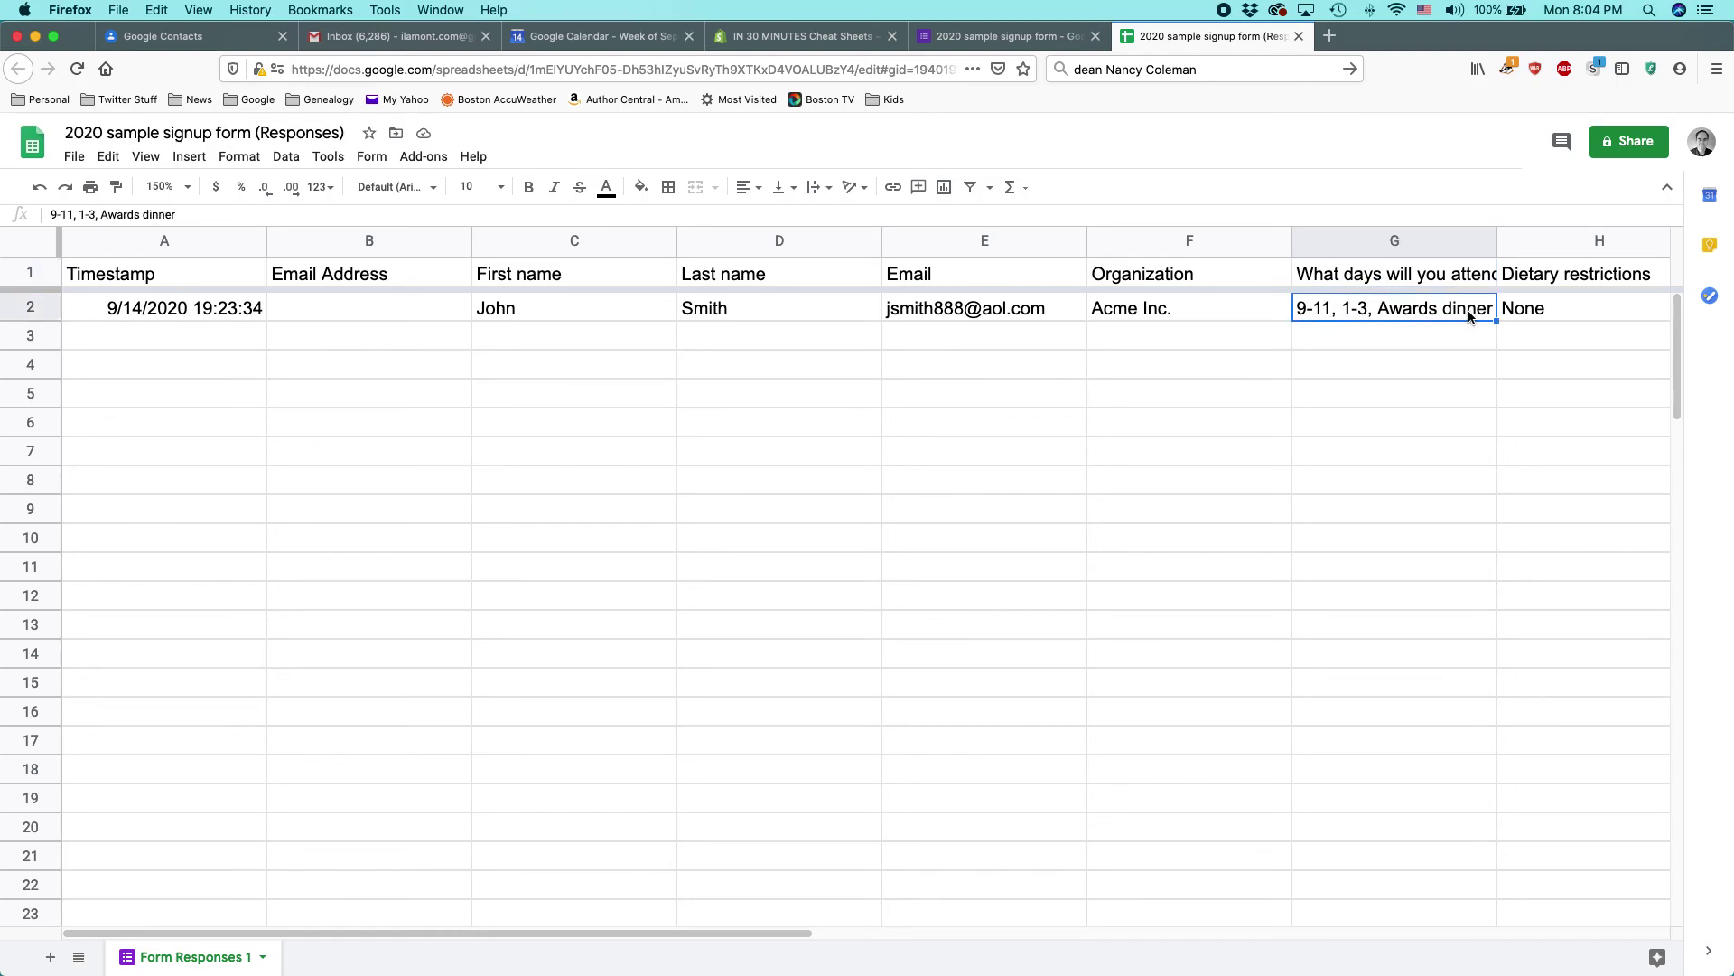
pyautogui.moveTo(1495, 241); pyautogui.dragTo(1643, 240)
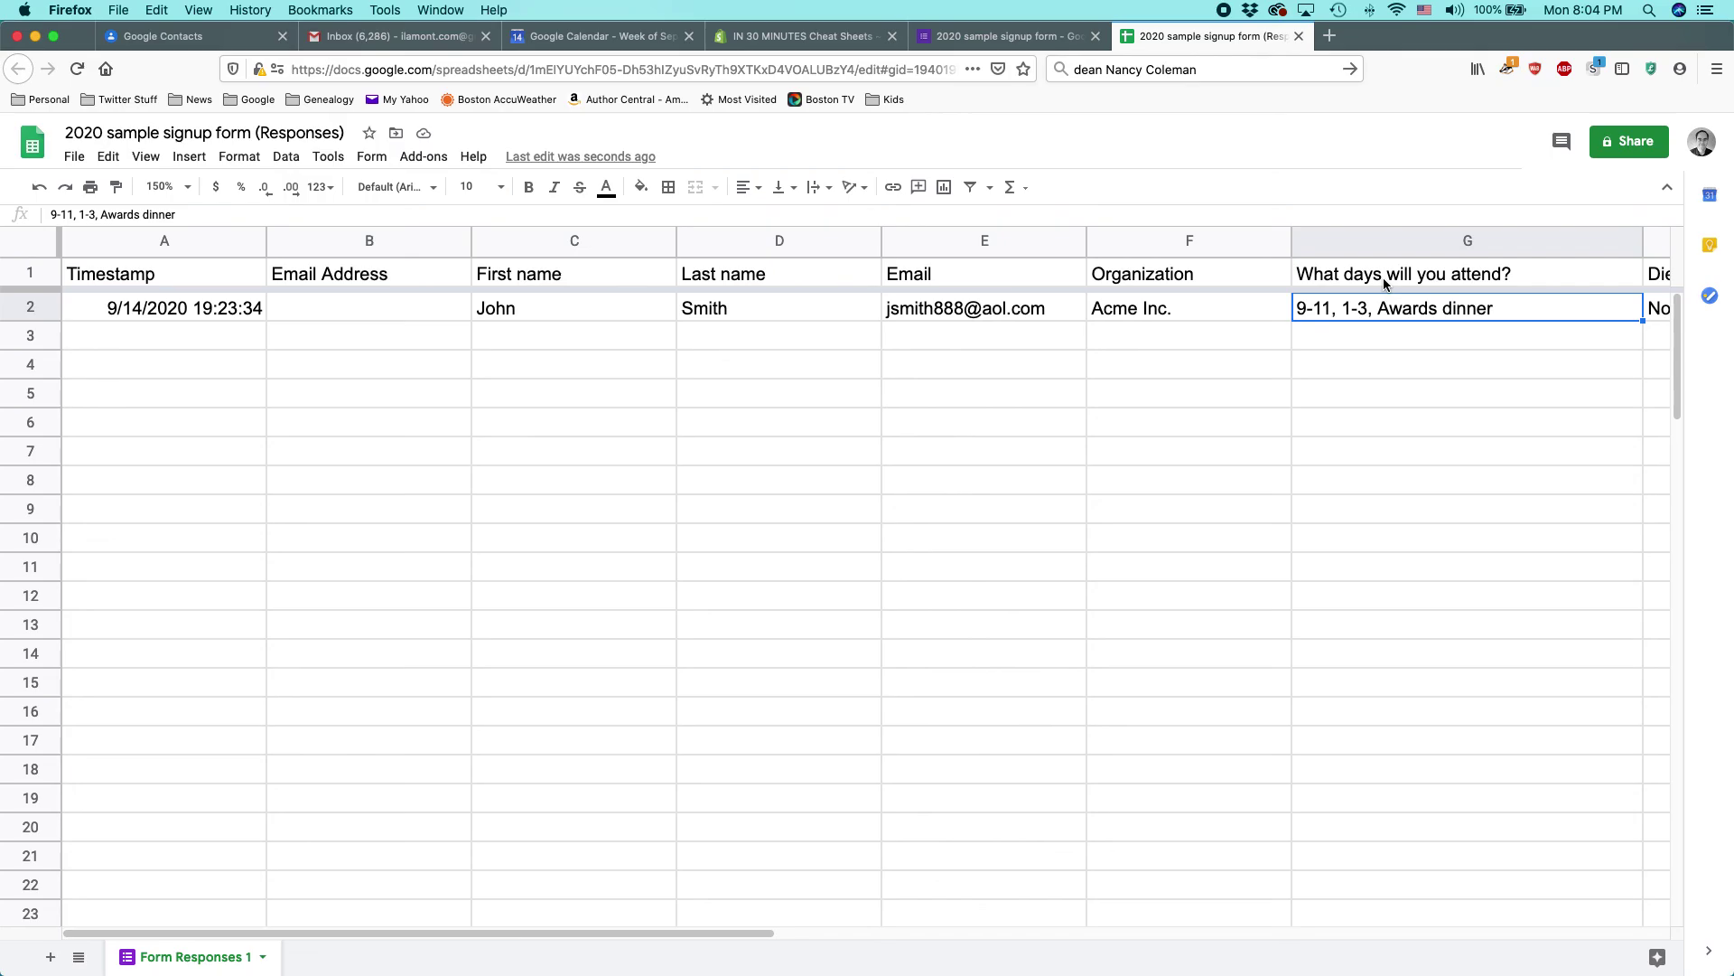
pyautogui.press('super+Tab')
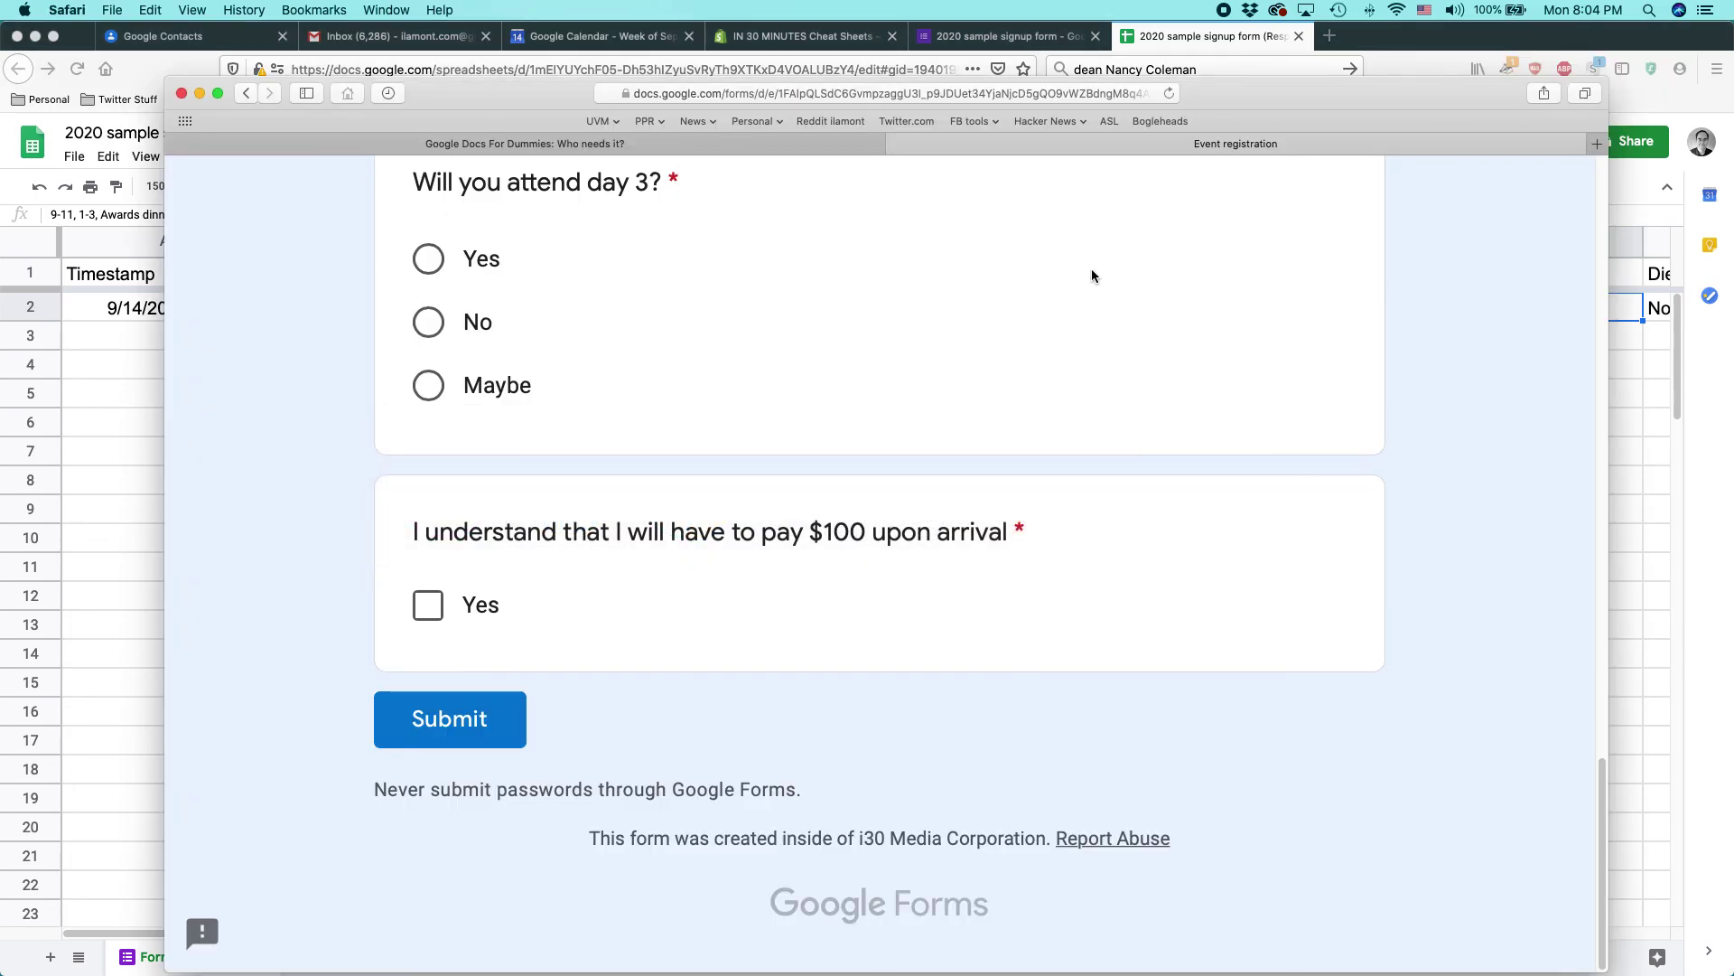
# Switch Safari to the 'Google Docs For Dummies: Who needs it?' page
pyautogui.click(673, 147)
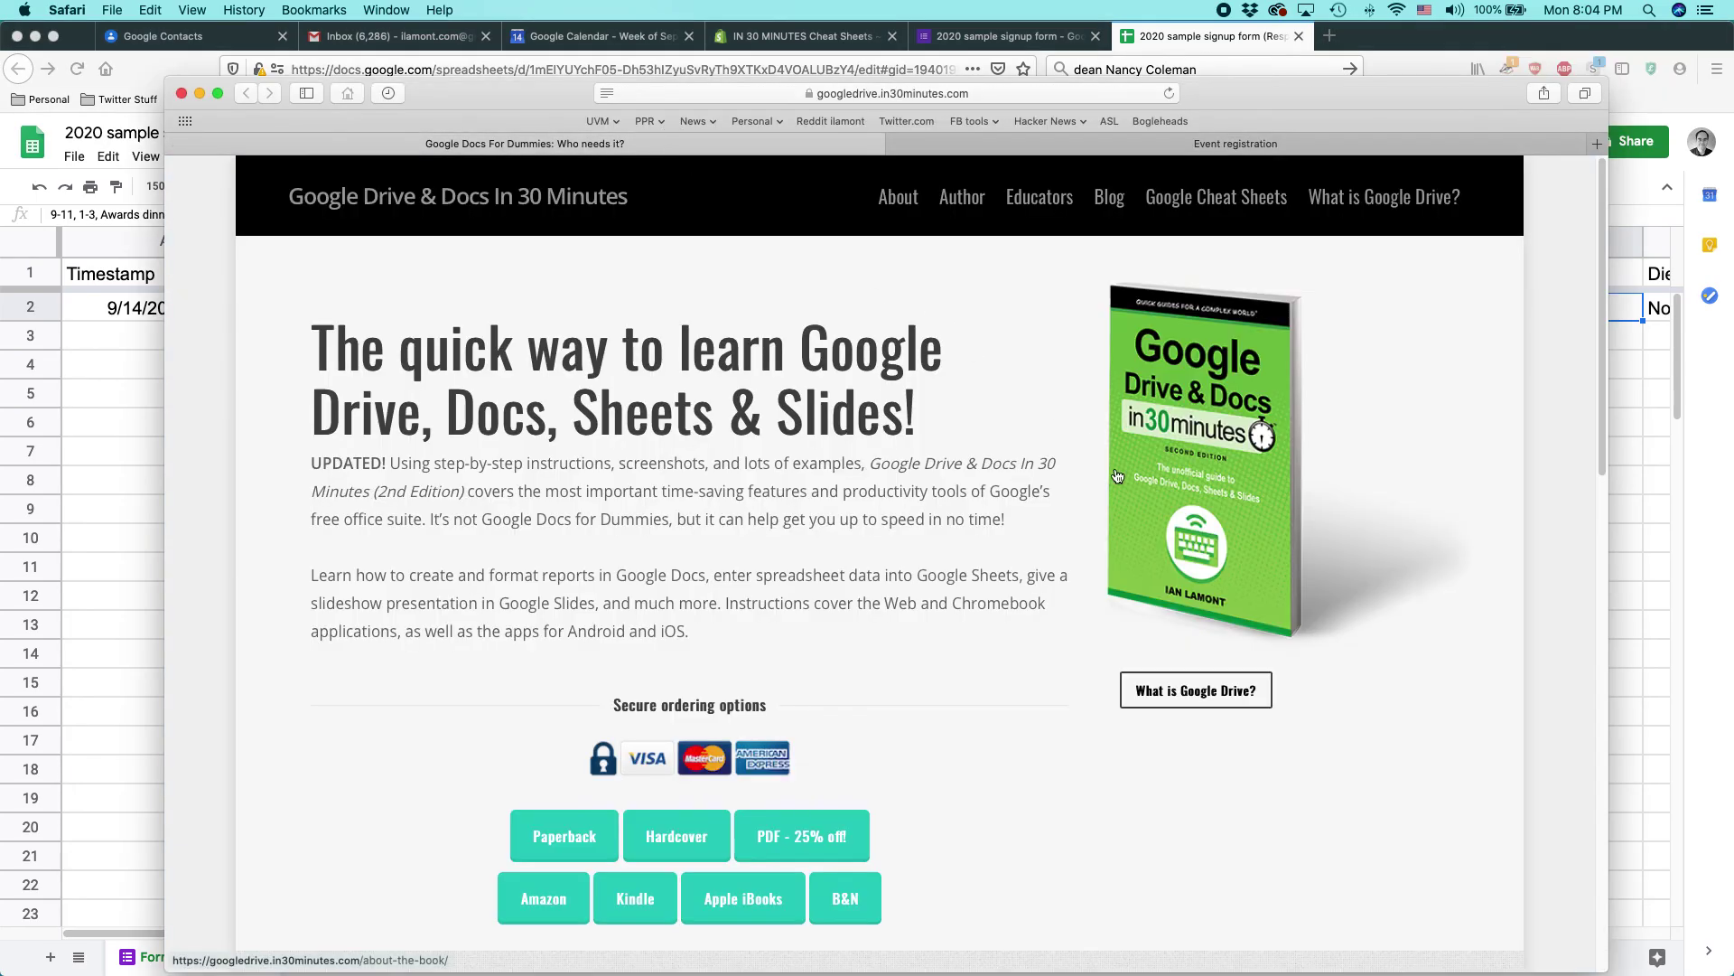